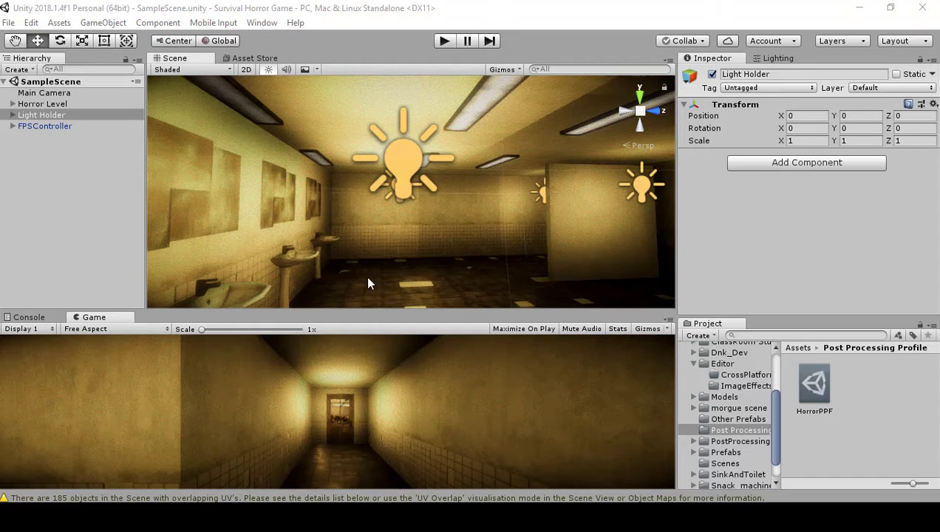
{"action": "right_click_drag", "start_coordinate": [365, 275], "coordinate": [442, 275]}
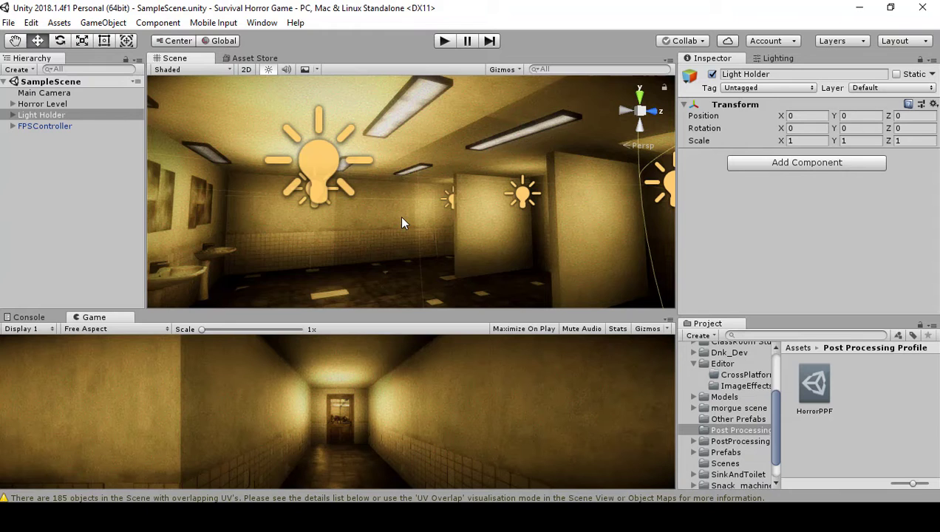
{"action": "right_click_drag", "start_coordinate": [402, 222], "coordinate": [283, 266]}
{"action": "right_click_drag", "start_coordinate": [348, 243], "coordinate": [581, 275]}
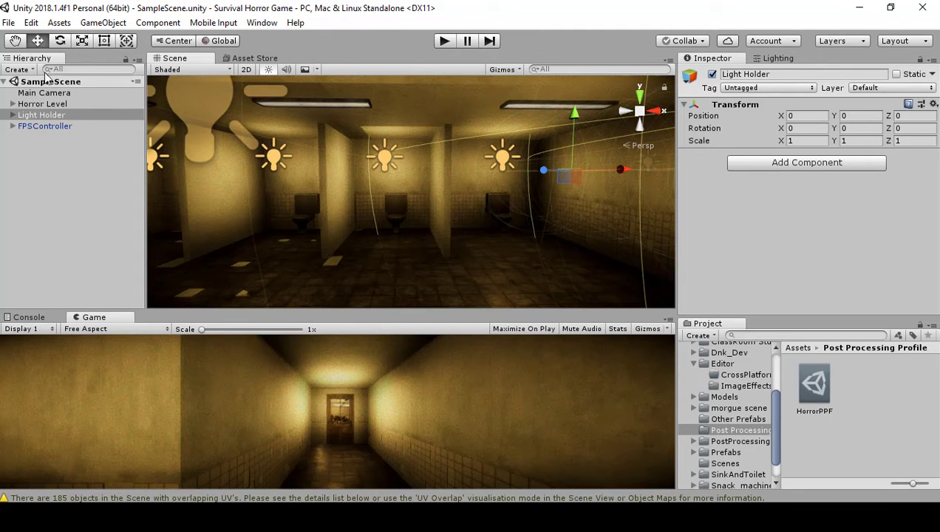
{"action": "left_click", "coordinate": [8, 22]}
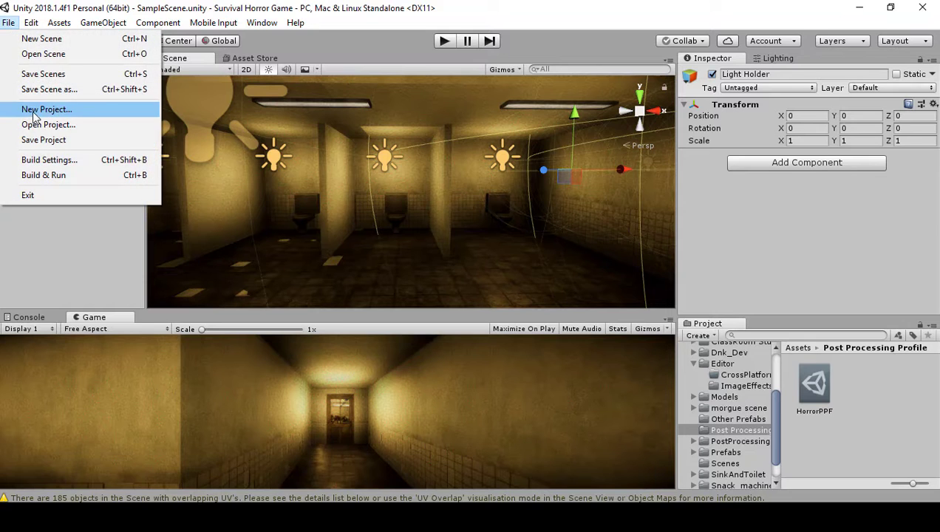
{"action": "left_click", "coordinate": [373, 7]}
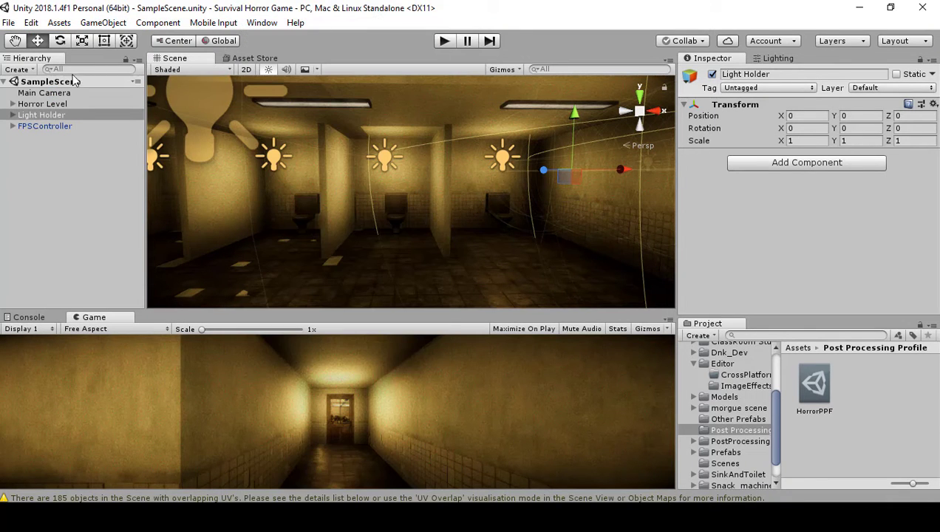
Step: Create a cube in the bathroom and move it to about X -31.589, Y 0.916, lower and beside the toilet stalls
{"action": "left_click", "coordinate": [15, 69]}
{"action": "mouse_move", "coordinate": [59, 117]}
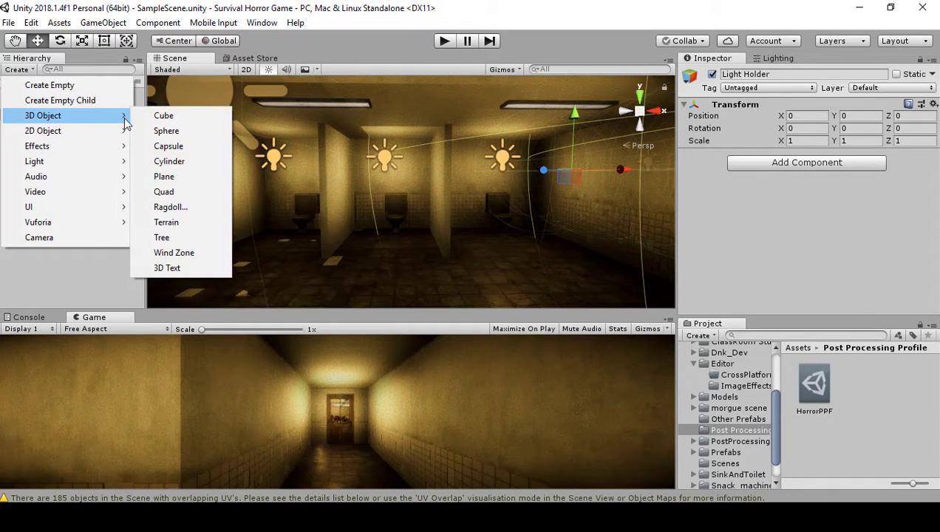
{"action": "left_click", "coordinate": [158, 118]}
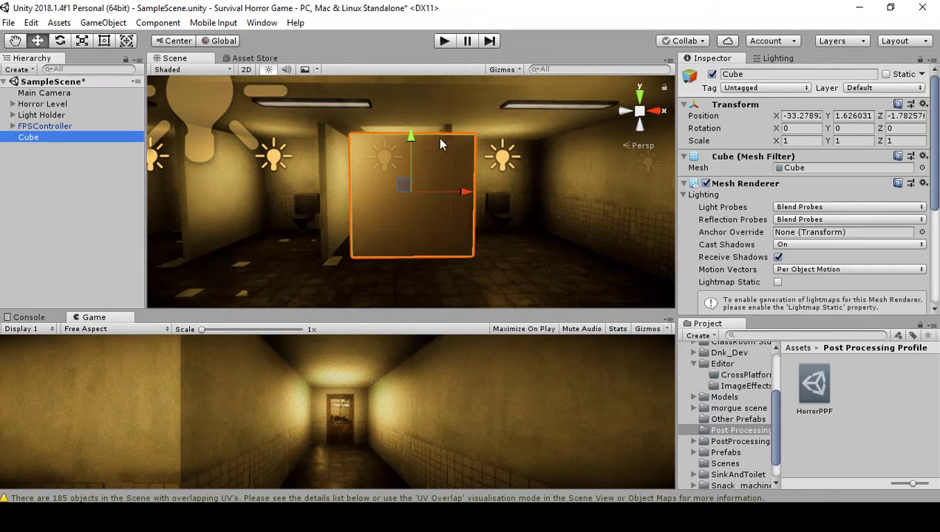
{"action": "left_click_drag", "start_coordinate": [411, 139], "coordinate": [416, 208]}
{"action": "left_click_drag", "start_coordinate": [531, 231], "coordinate": [168, 190], "text": "alt"}
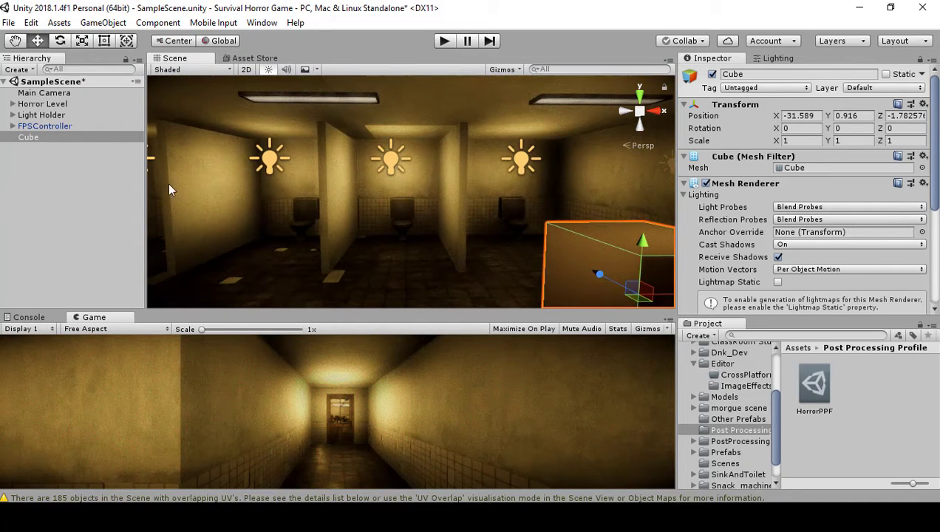
Step: Create an empty game object at the scene's root level and name it LPGroup
{"action": "left_click", "coordinate": [70, 189]}
{"action": "right_click", "coordinate": [70, 183]}
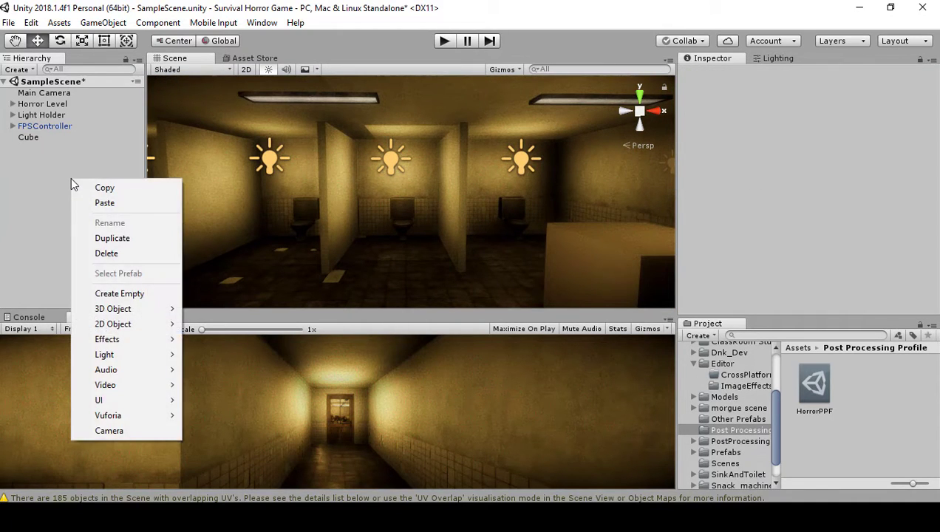
{"action": "left_click", "coordinate": [42, 171]}
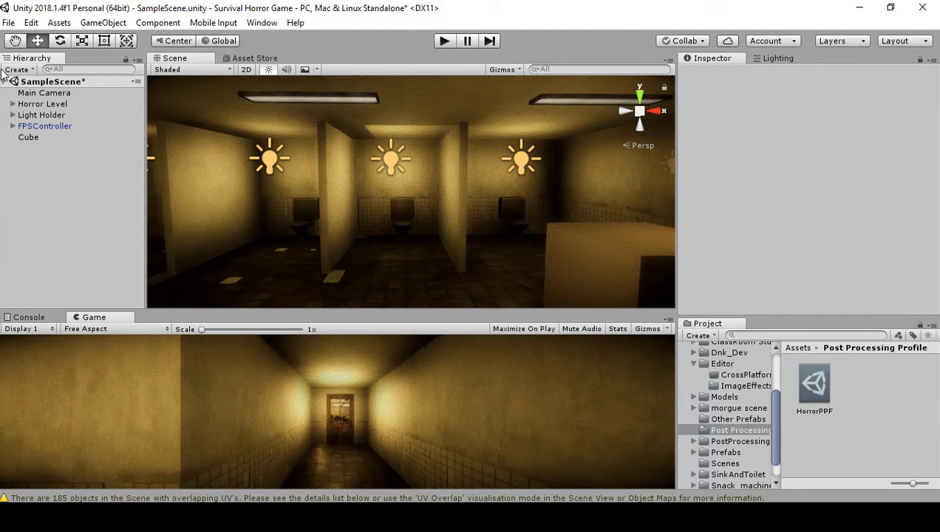
{"action": "left_click", "coordinate": [16, 69]}
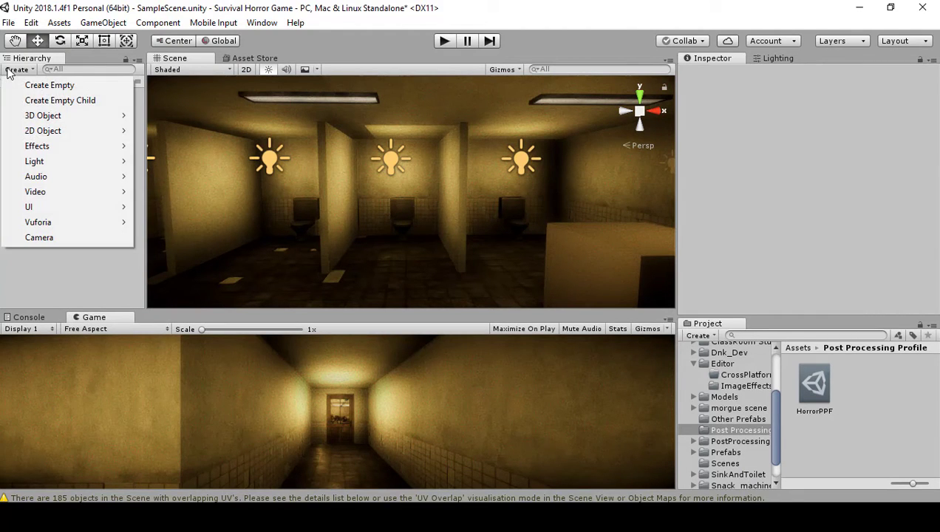
{"action": "left_click", "coordinate": [53, 91]}
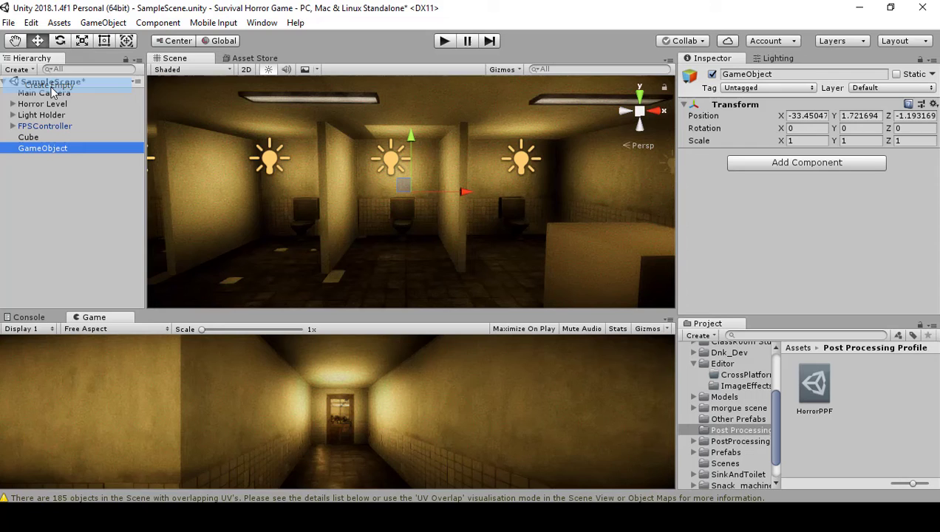
{"action": "left_click", "coordinate": [58, 151]}
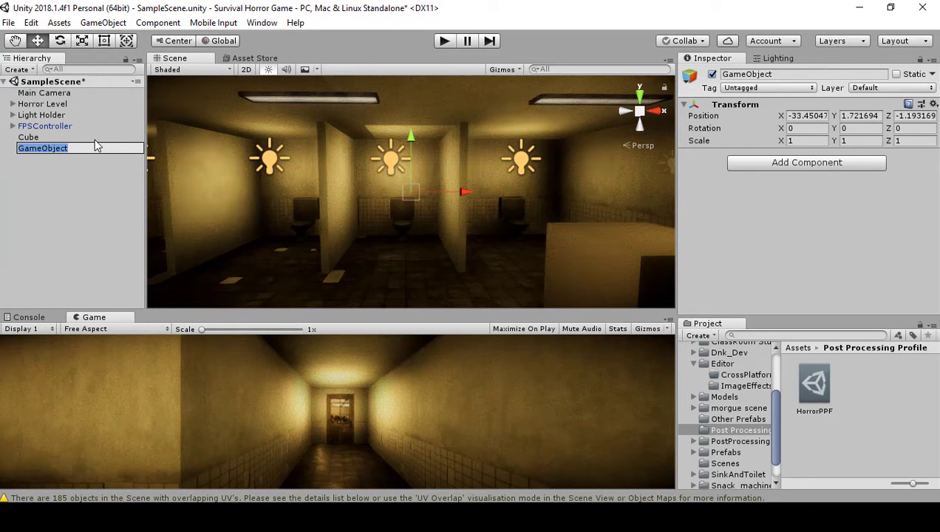
{"action": "type", "text": "LP"}
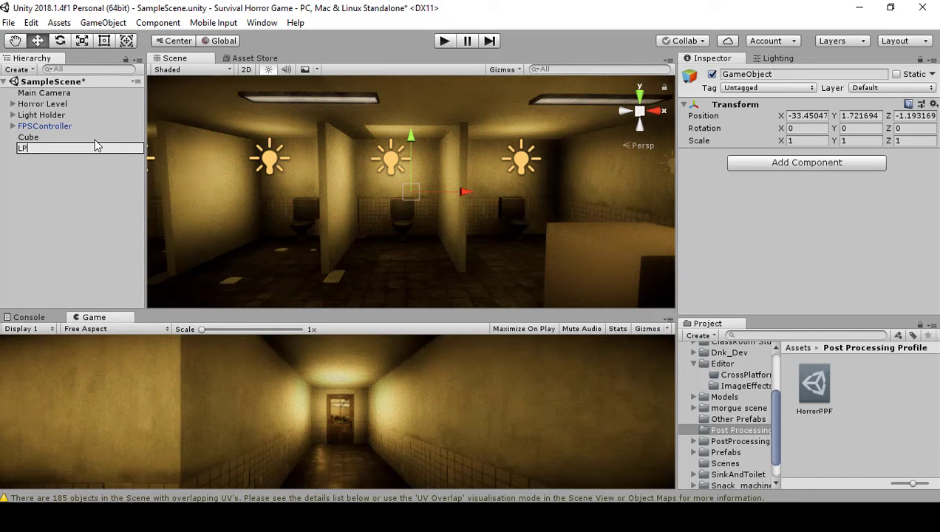
{"action": "type", "text": "Group"}
{"action": "key", "text": "Return"}
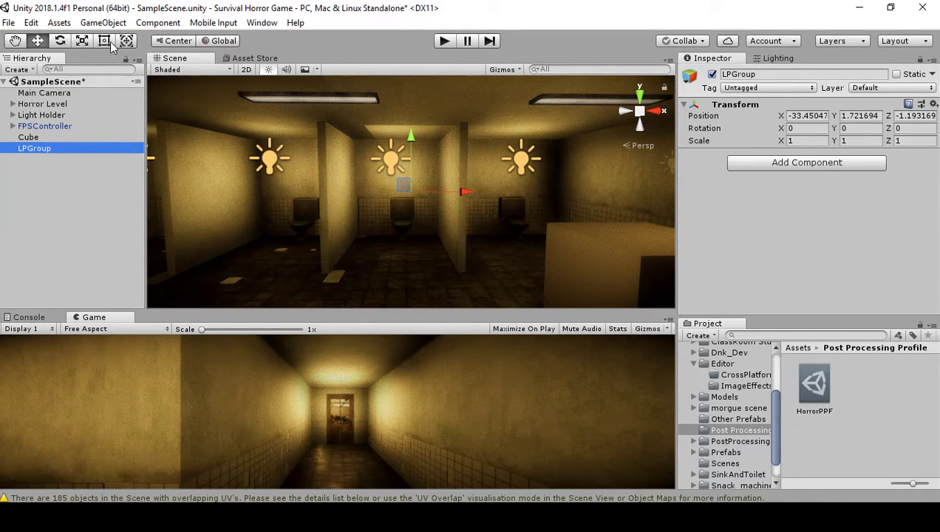
Step: Add a Light Probe Group as a child of LPGroup
{"action": "left_click", "coordinate": [809, 117]}
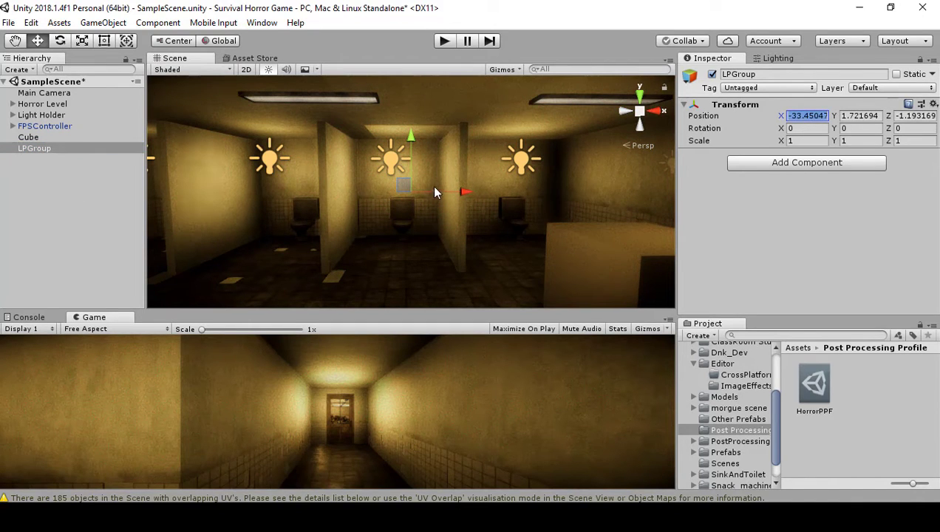
{"action": "right_click_drag", "start_coordinate": [512, 204], "coordinate": [359, 208]}
{"action": "key", "text": "d"}
{"action": "left_click_drag", "start_coordinate": [359, 207], "coordinate": [572, 231], "text": "alt"}
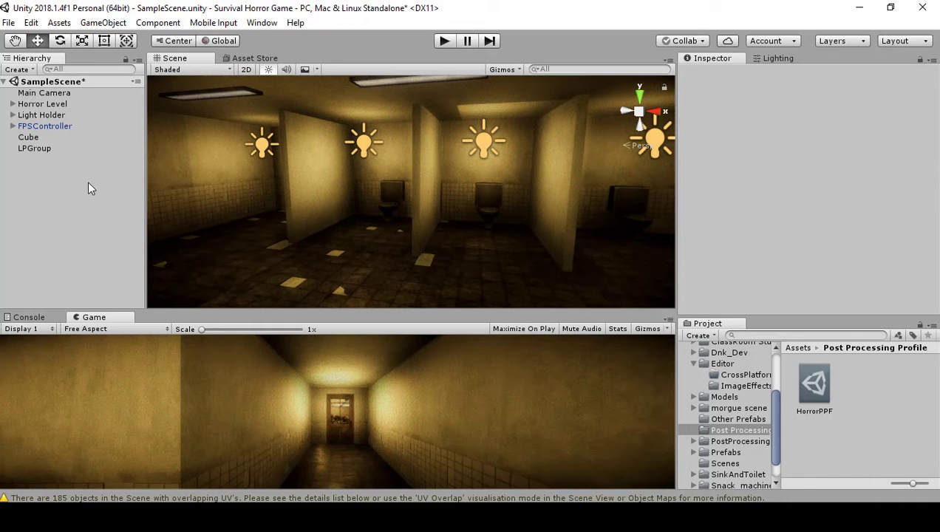
{"action": "left_click", "coordinate": [82, 148]}
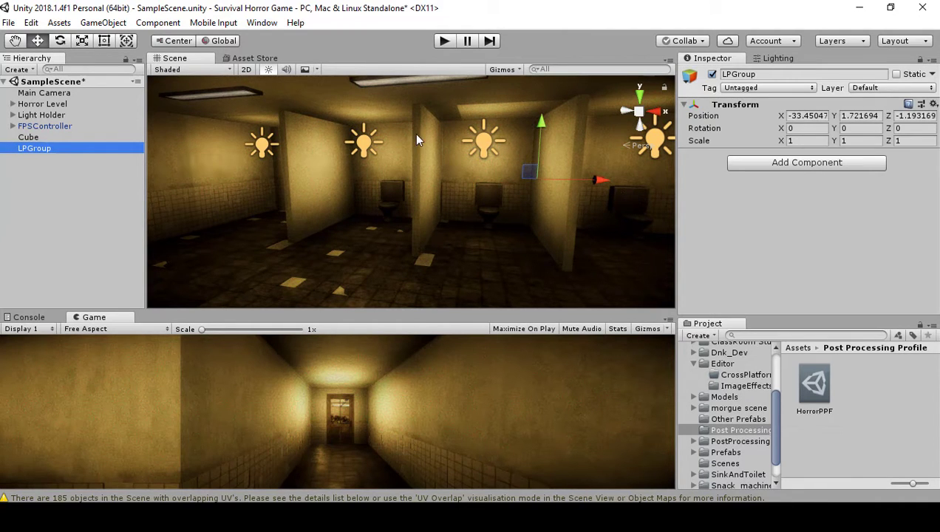
{"action": "right_click", "coordinate": [104, 150]}
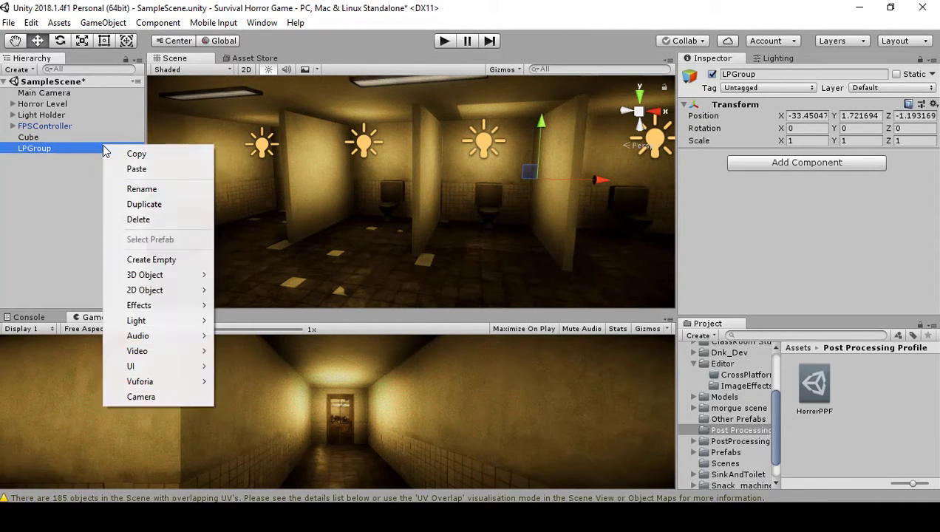
{"action": "mouse_move", "coordinate": [128, 327]}
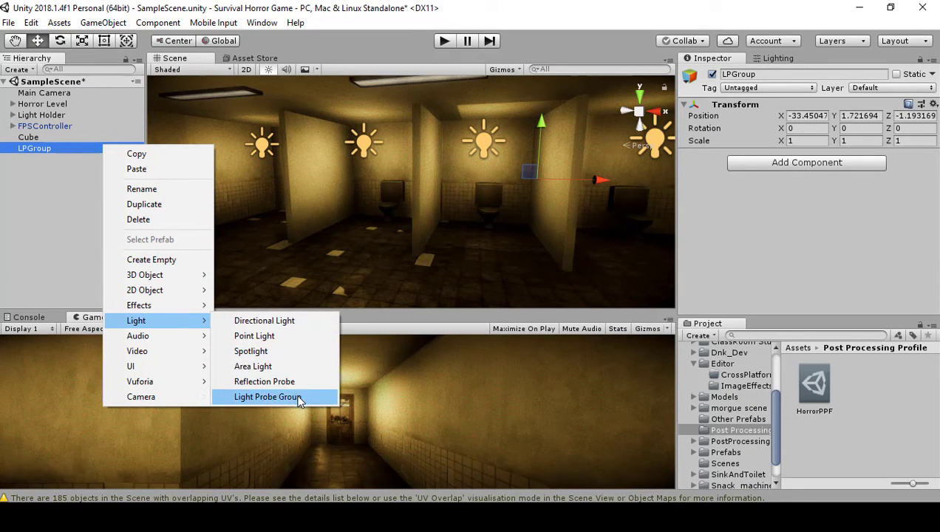
{"action": "left_click", "coordinate": [268, 397]}
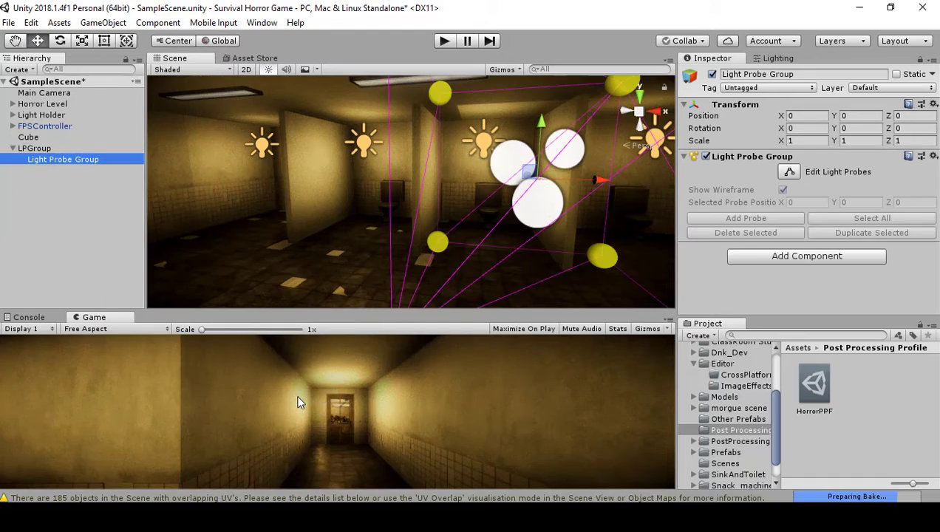
Step: Move the cube along X to about -33.401 so it sits inside the light probe volume
{"action": "left_click_drag", "start_coordinate": [532, 222], "coordinate": [438, 229], "text": "alt"}
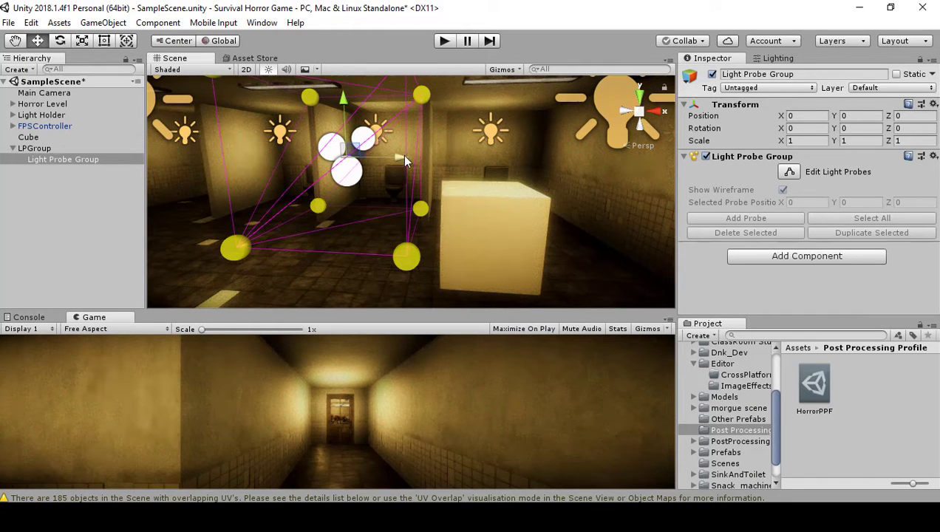
{"action": "left_click", "coordinate": [539, 222]}
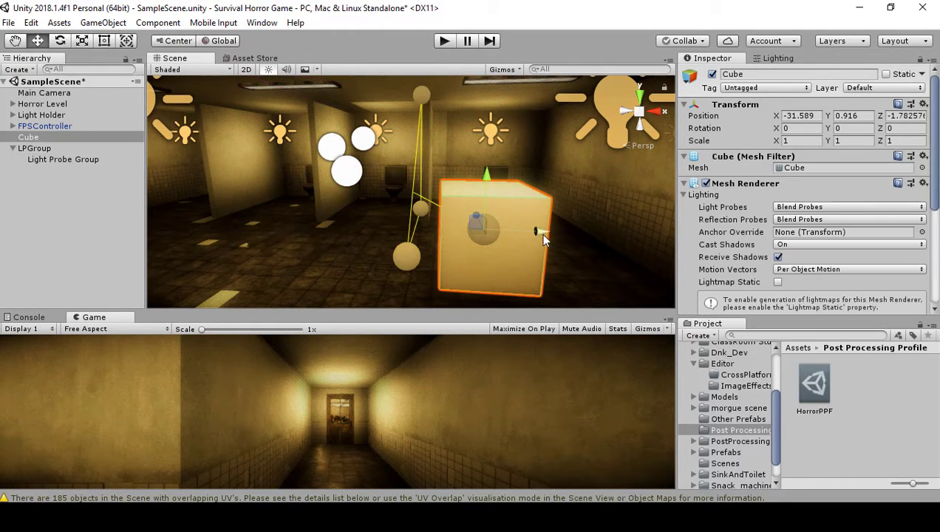
{"action": "left_click_drag", "start_coordinate": [538, 234], "coordinate": [372, 227]}
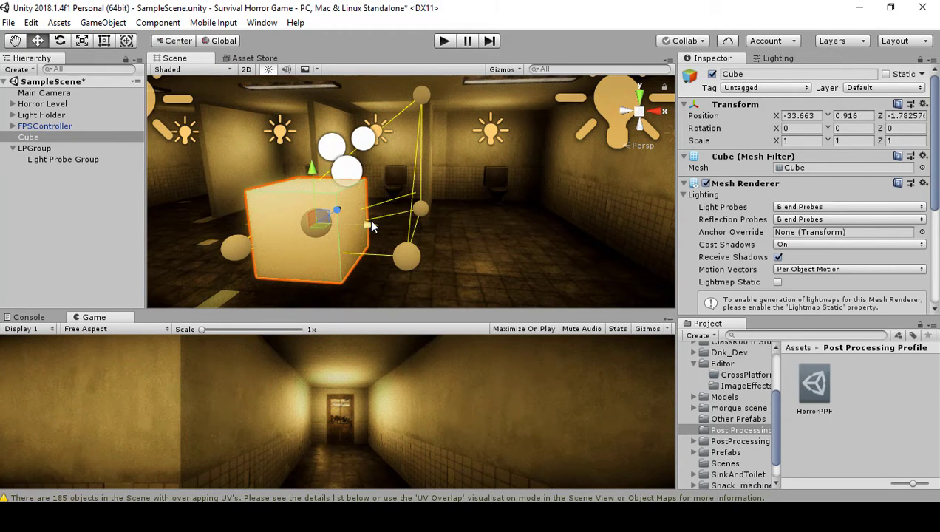
{"action": "right_click_drag", "start_coordinate": [489, 225], "coordinate": [456, 230]}
{"action": "left_click_drag", "start_coordinate": [388, 217], "coordinate": [422, 208]}
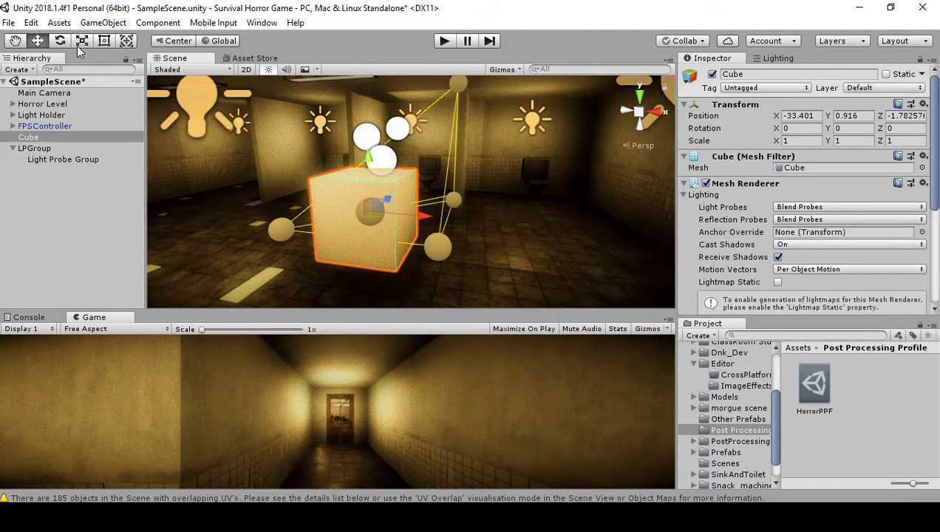
Step: Deactivate and reactivate LPGroup to compare the cube's lighting without and with the light probes
{"action": "left_click", "coordinate": [34, 159]}
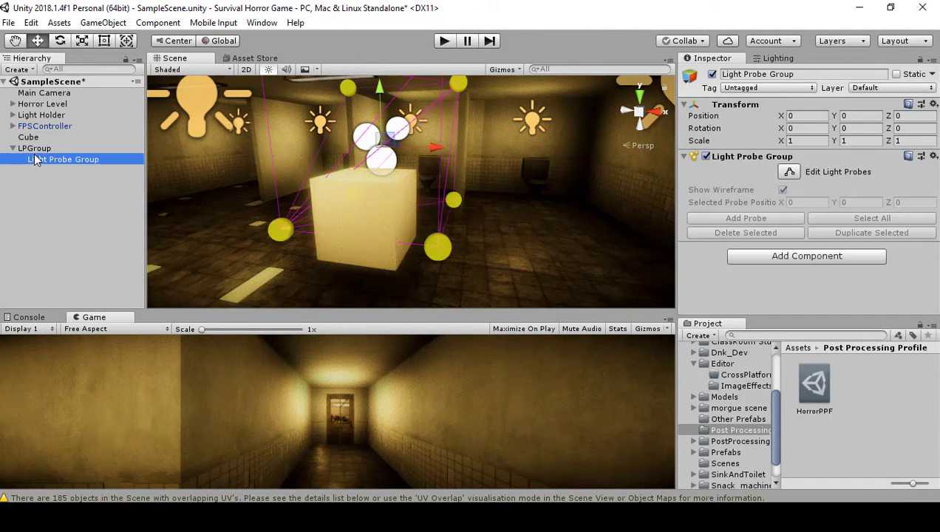
{"action": "left_click", "coordinate": [33, 148]}
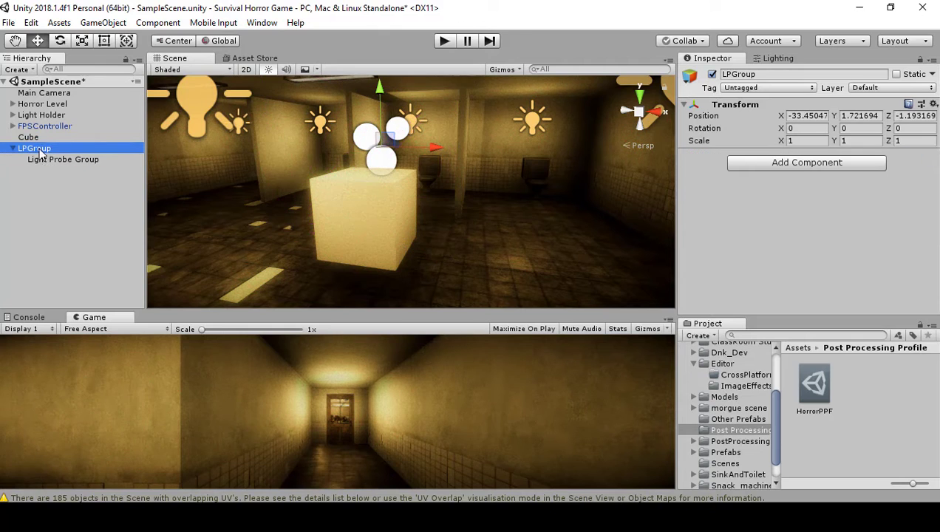
{"action": "left_click", "coordinate": [713, 73]}
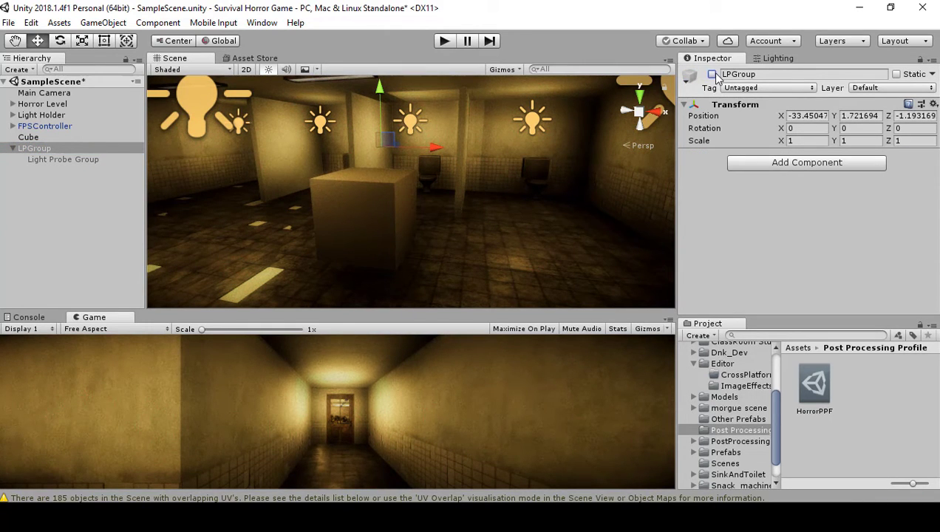
{"action": "left_click", "coordinate": [712, 74]}
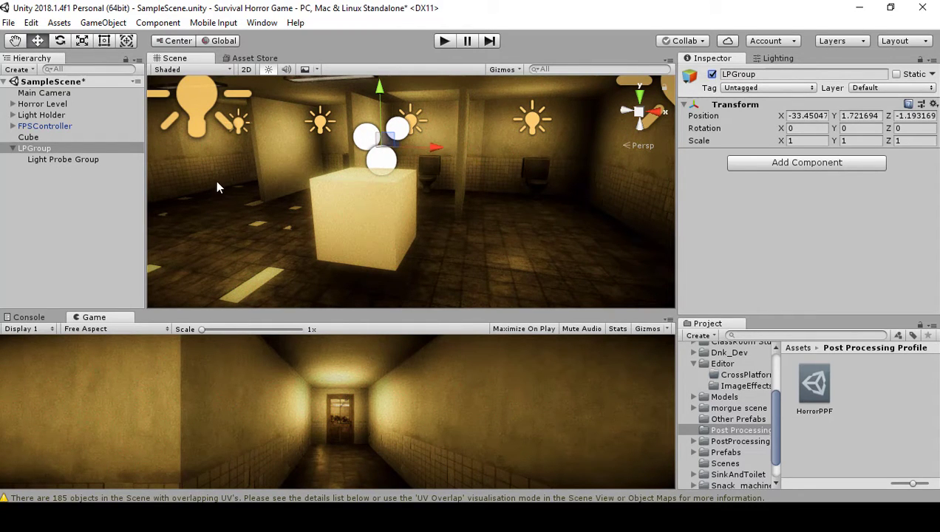
Step: Move the light probe group's four probes on the Z -1 side toward the sinks, to Z about -3.01
{"action": "left_click", "coordinate": [72, 161]}
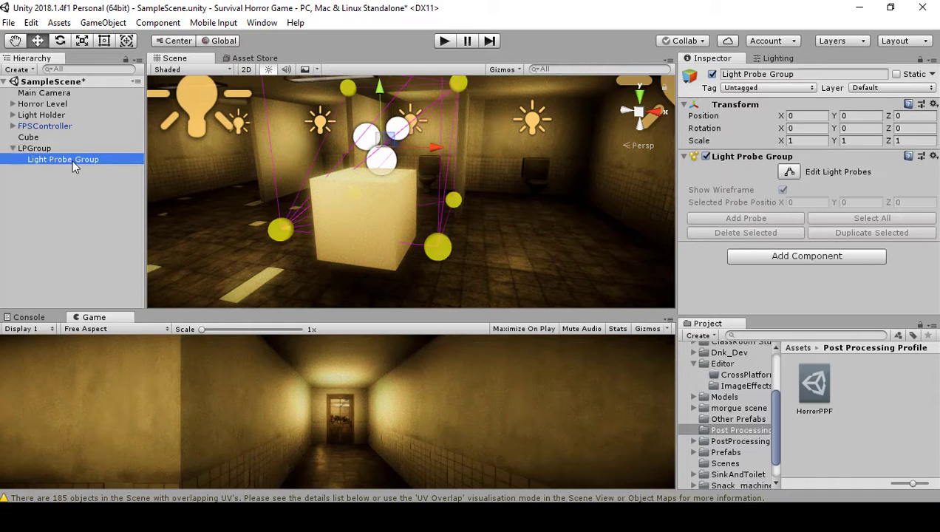
{"action": "left_click_drag", "start_coordinate": [384, 170], "coordinate": [432, 231], "text": "alt"}
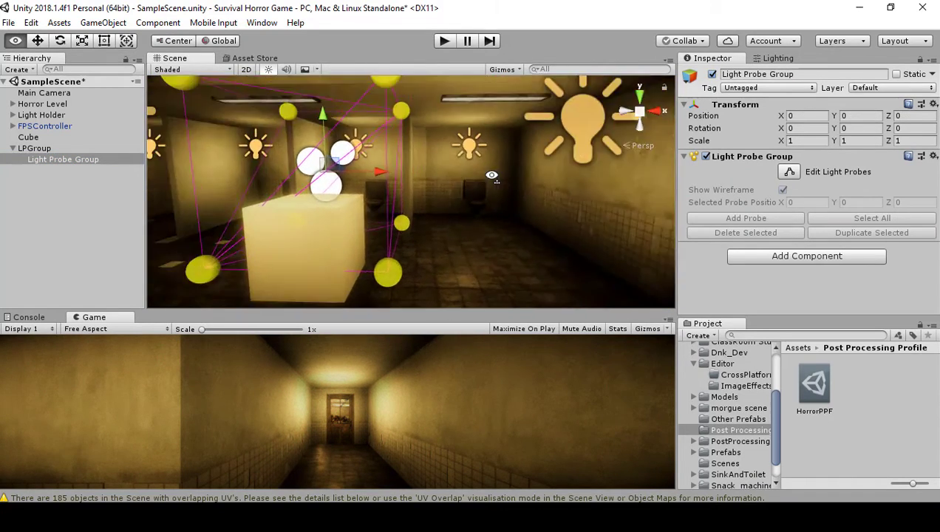
{"action": "left_click_drag", "start_coordinate": [409, 268], "coordinate": [436, 198], "text": "alt"}
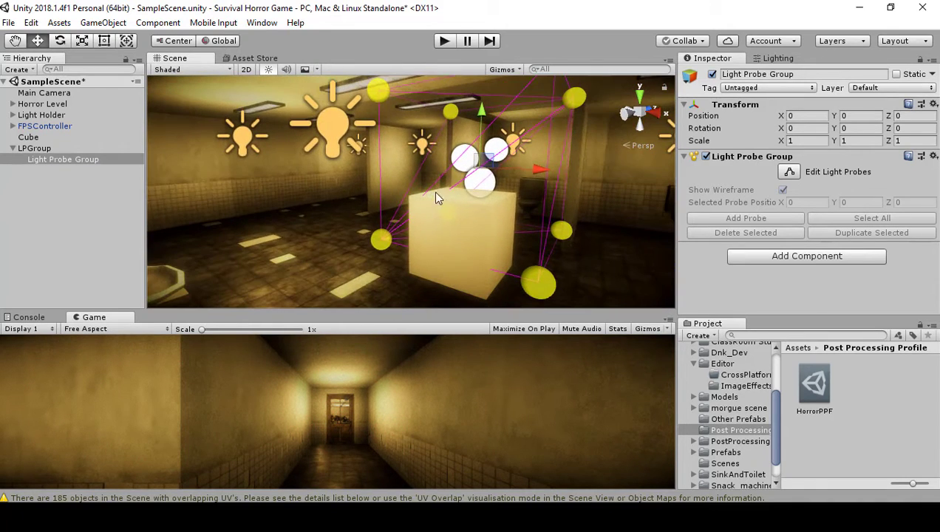
{"action": "left_click", "coordinate": [382, 242]}
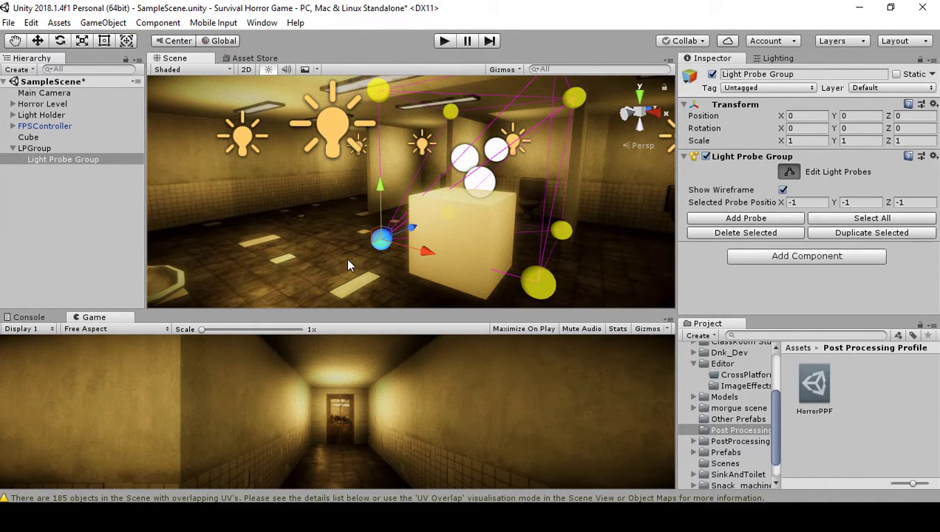
{"action": "left_click_drag", "start_coordinate": [345, 258], "coordinate": [365, 131], "text": "alt"}
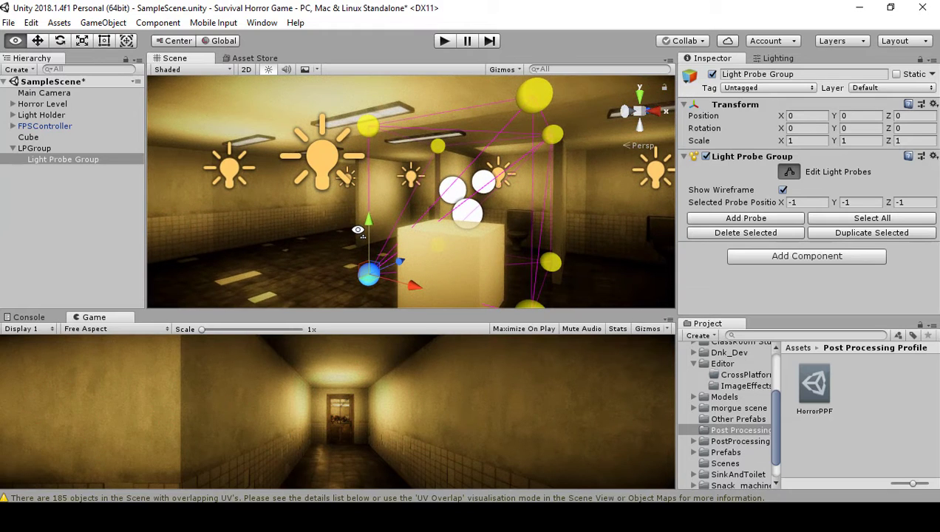
{"action": "left_click", "coordinate": [365, 128], "text": "shift"}
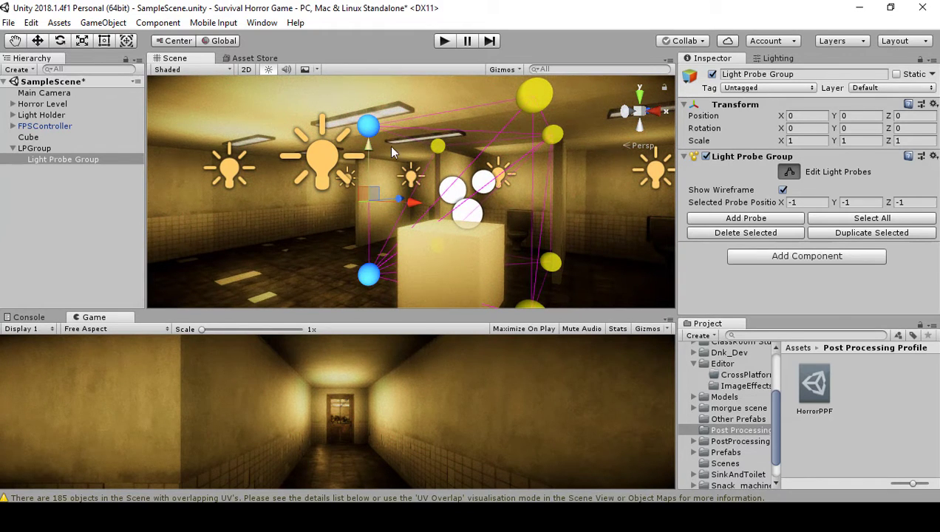
{"action": "left_click_drag", "start_coordinate": [389, 145], "coordinate": [474, 198], "text": "alt"}
{"action": "left_click_drag", "start_coordinate": [411, 210], "coordinate": [464, 129], "text": "alt"}
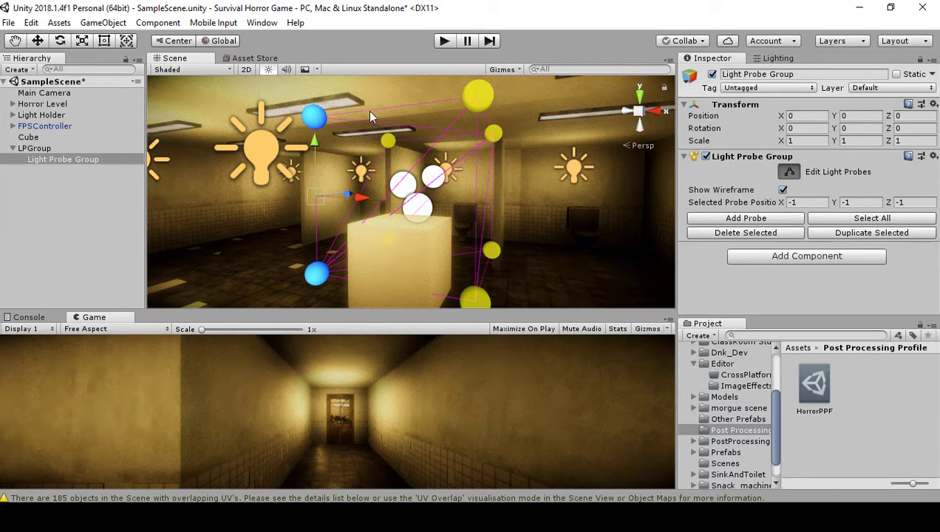
{"action": "left_click", "coordinate": [481, 96], "text": "shift"}
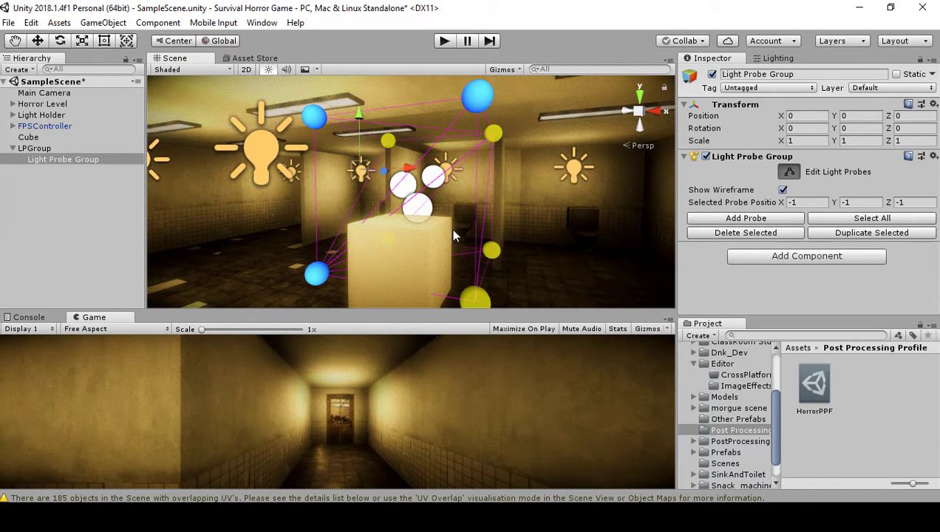
{"action": "left_click", "coordinate": [475, 303], "text": "shift"}
{"action": "key", "text": "d"}
{"action": "right_click_drag", "start_coordinate": [480, 262], "coordinate": [350, 280]}
{"action": "left_click_drag", "start_coordinate": [450, 160], "coordinate": [251, 193]}
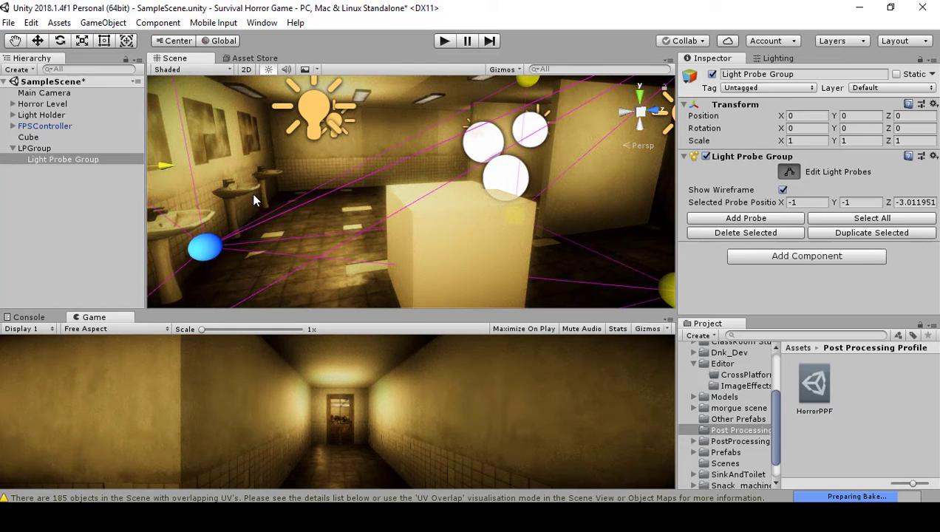
Step: Lower the four sink-side probes together by about 0.5 along Y
{"action": "right_click_drag", "start_coordinate": [342, 217], "coordinate": [276, 156]}
{"action": "left_click_drag", "start_coordinate": [275, 156], "coordinate": [287, 199]}
{"action": "right_click_drag", "start_coordinate": [288, 202], "coordinate": [315, 153]}
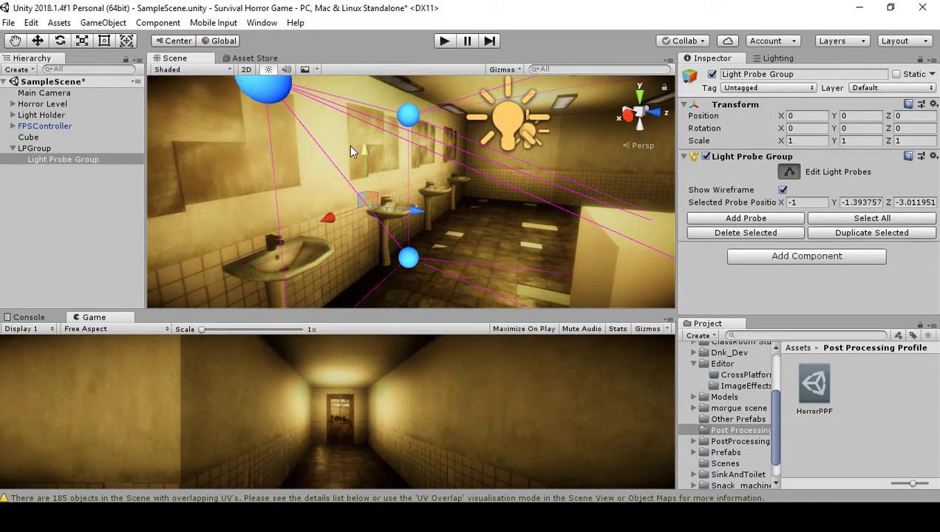
{"action": "mouse_move", "coordinate": [361, 151]}
{"action": "left_mouse_down"}
{"action": "mouse_move", "coordinate": [362, 179]}
{"action": "mouse_move", "coordinate": [362, 164]}
{"action": "left_mouse_up"}
Step: Raise only the two upper sink-side probes toward the ceiling, to Y about 0.87
{"action": "right_click_drag", "start_coordinate": [441, 168], "coordinate": [424, 142]}
{"action": "left_click", "coordinate": [422, 150]}
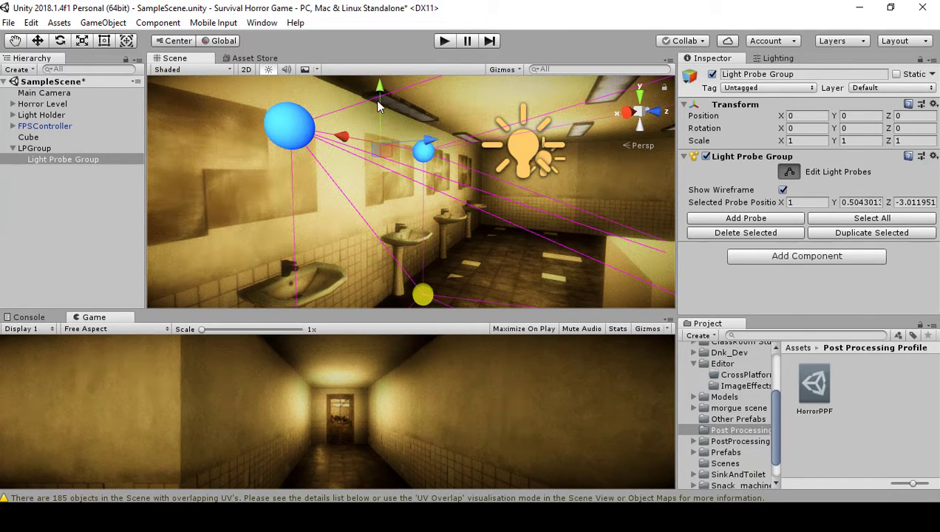
{"action": "left_click_drag", "start_coordinate": [375, 100], "coordinate": [377, 70]}
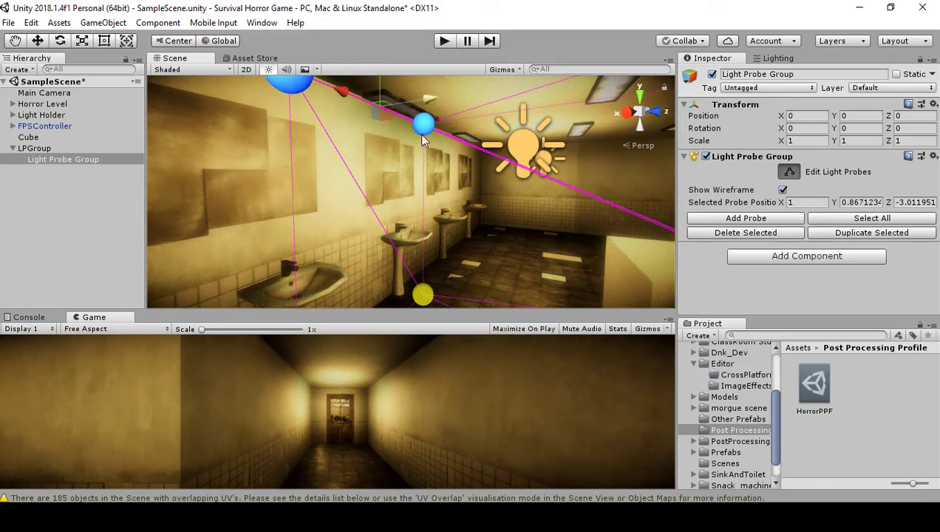
Step: Duplicate the four probes on the X 1 side of the volume and move the copies along X to about 3.82
{"action": "right_click_drag", "start_coordinate": [418, 134], "coordinate": [625, 191]}
{"action": "right_click_drag", "start_coordinate": [138, 237], "coordinate": [306, 190]}
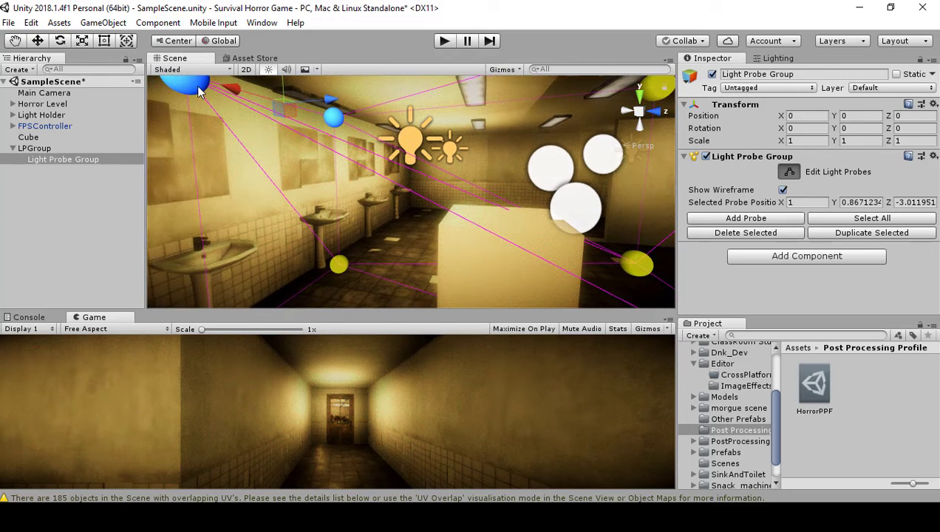
{"action": "right_click_drag", "start_coordinate": [250, 146], "coordinate": [331, 174]}
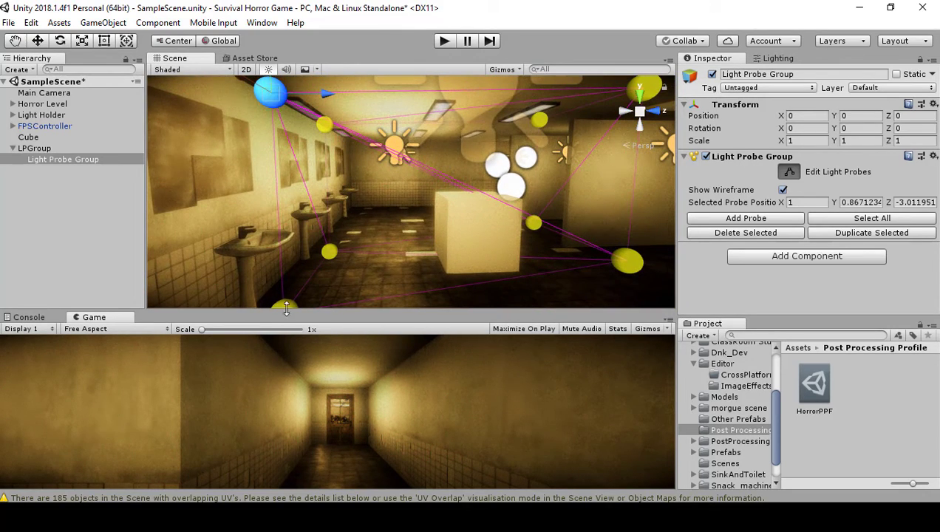
{"action": "right_click_drag", "start_coordinate": [345, 258], "coordinate": [489, 258]}
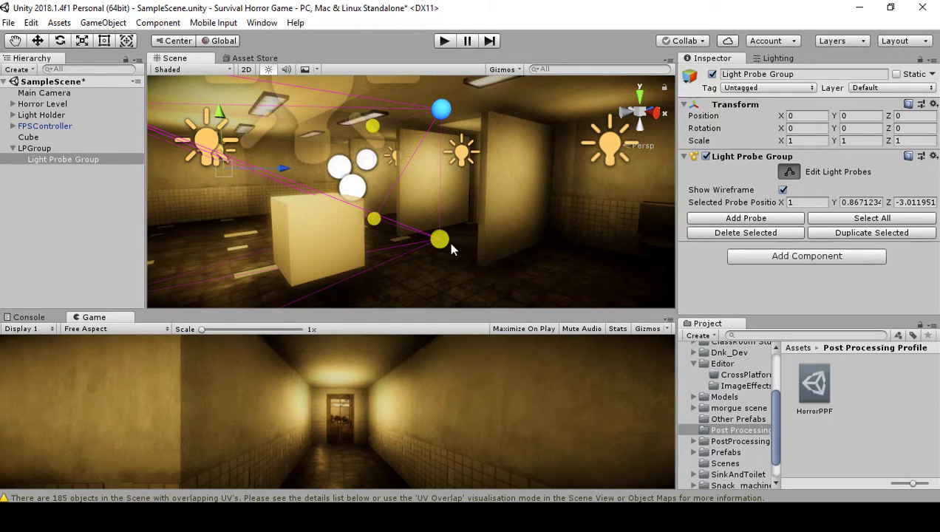
{"action": "left_click_drag", "start_coordinate": [444, 244], "coordinate": [792, 259], "text": "alt"}
{"action": "right_click_drag", "start_coordinate": [791, 258], "coordinate": [694, 267]}
{"action": "key", "text": "ctrl+d"}
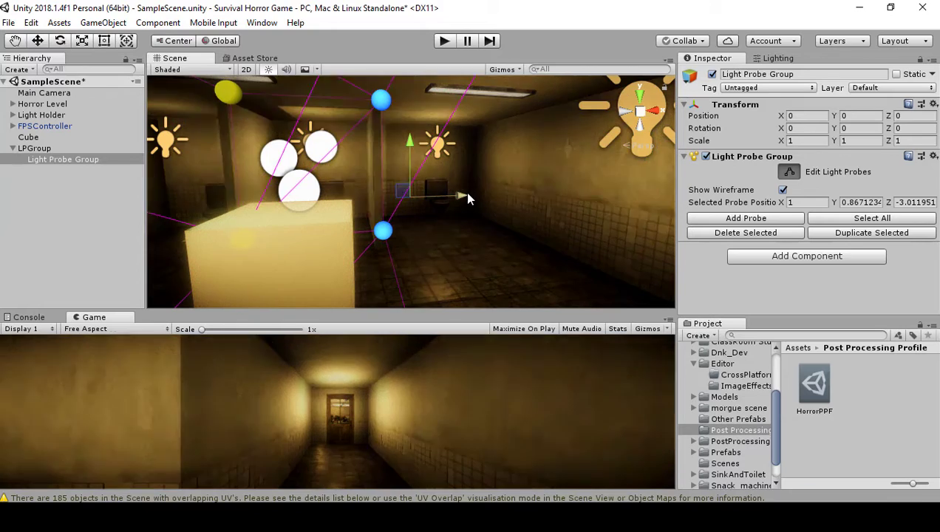
{"action": "left_click_drag", "start_coordinate": [465, 194], "coordinate": [526, 181]}
{"action": "right_click_drag", "start_coordinate": [526, 181], "coordinate": [469, 197]}
{"action": "left_click_drag", "start_coordinate": [466, 175], "coordinate": [571, 148]}
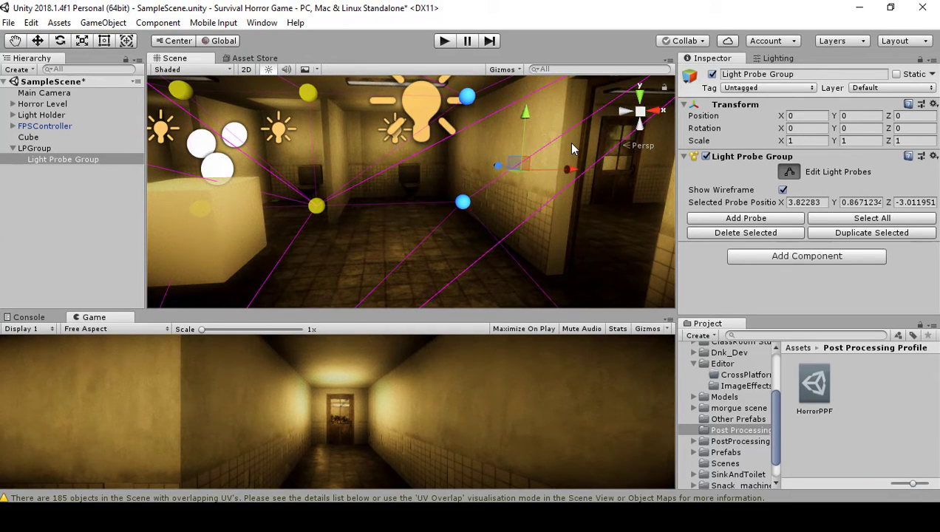
Step: Duplicate the four probes on the X -1 side of the volume and move the copies along X to about -3.07
{"action": "right_click_drag", "start_coordinate": [571, 148], "coordinate": [773, 198]}
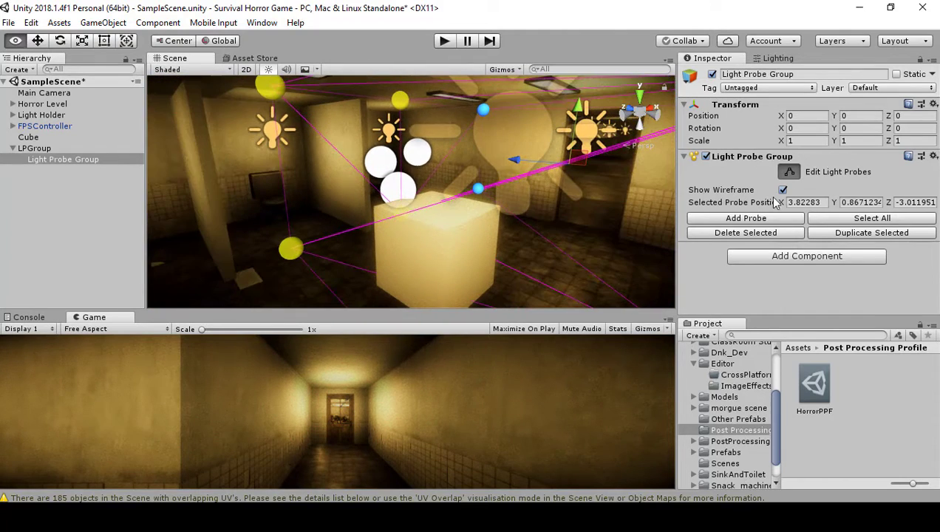
{"action": "left_click", "coordinate": [274, 86]}
{"action": "left_click", "coordinate": [300, 245], "text": "shift"}
{"action": "right_click_drag", "start_coordinate": [300, 246], "coordinate": [445, 192]}
{"action": "left_click", "coordinate": [578, 102]}
{"action": "right_click_drag", "start_coordinate": [576, 98], "coordinate": [250, 149]}
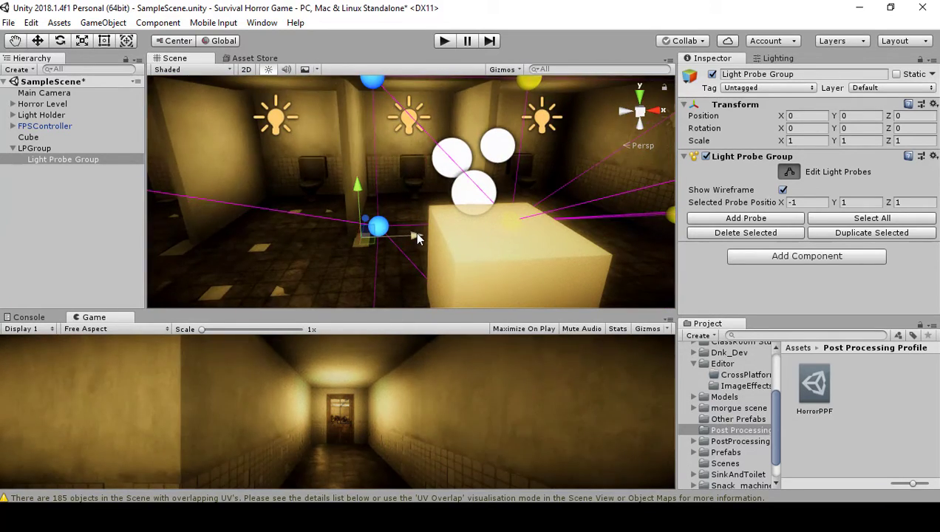
{"action": "left_click_drag", "start_coordinate": [416, 235], "coordinate": [92, 236]}
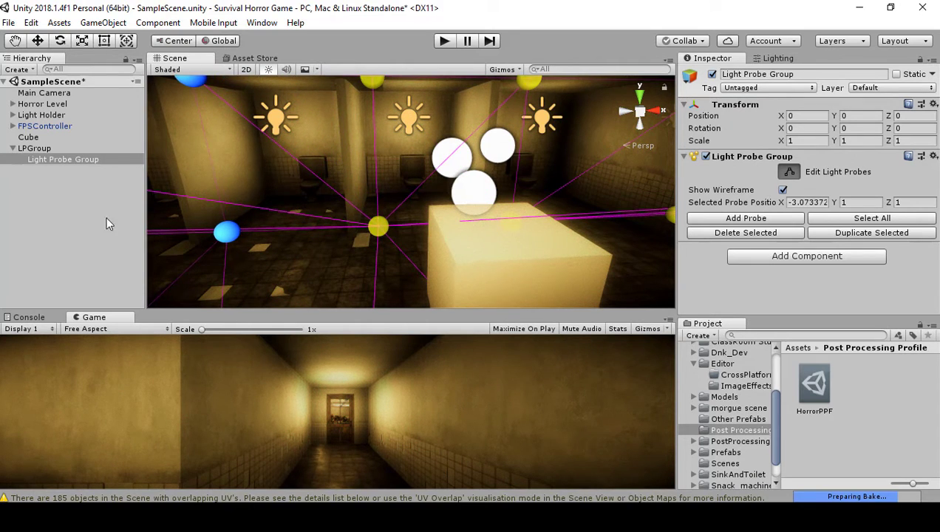
Step: Duplicate the outermost four probes twice more along the bathroom, placing the copies at X about -4.74 and -6.81
{"action": "key", "text": "f"}
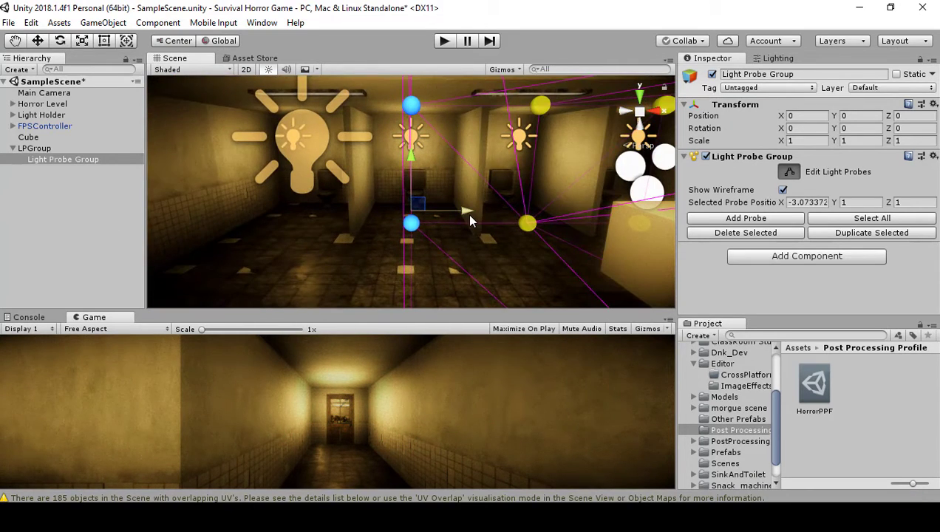
{"action": "left_click_drag", "start_coordinate": [467, 214], "coordinate": [290, 232]}
{"action": "mouse_move", "coordinate": [350, 223]}
{"action": "right_mouse_down"}
{"action": "mouse_move", "coordinate": [309, 231]}
{"action": "mouse_move", "coordinate": [354, 219]}
{"action": "right_mouse_up"}
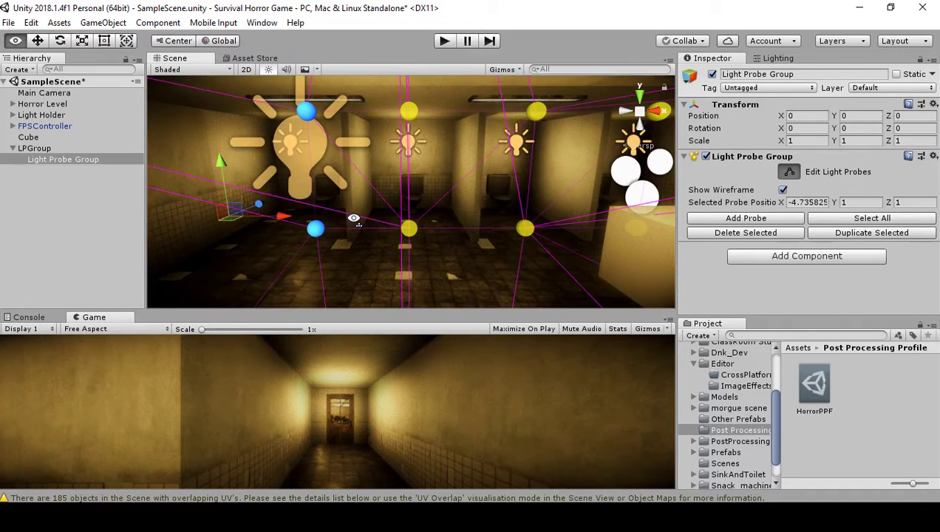
{"action": "left_click_drag", "start_coordinate": [354, 219], "coordinate": [508, 216], "text": "alt"}
{"action": "left_click", "coordinate": [431, 229]}
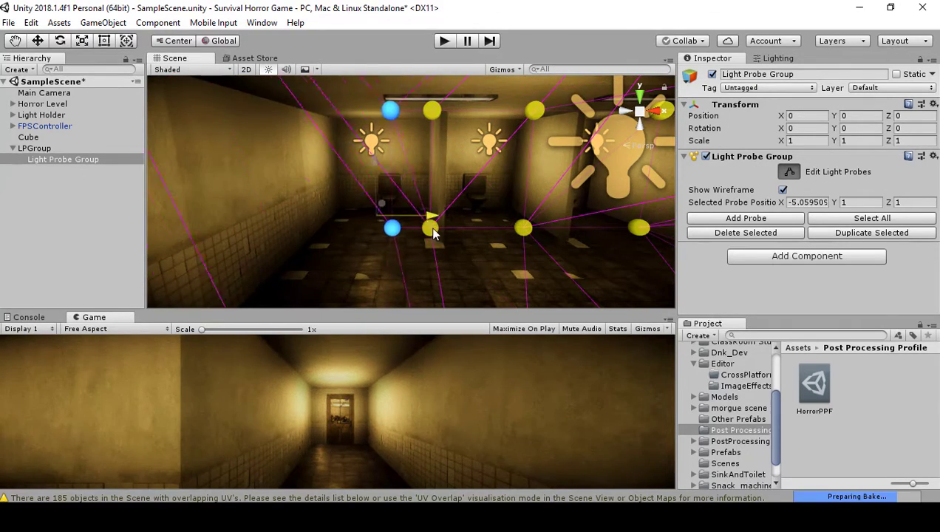
{"action": "left_click_drag", "start_coordinate": [433, 233], "coordinate": [331, 133]}
Step: Duplicate the four stall-side probes at the room's far end and move the copies into the stalls, to Z about 3.64
{"action": "left_click", "coordinate": [333, 279]}
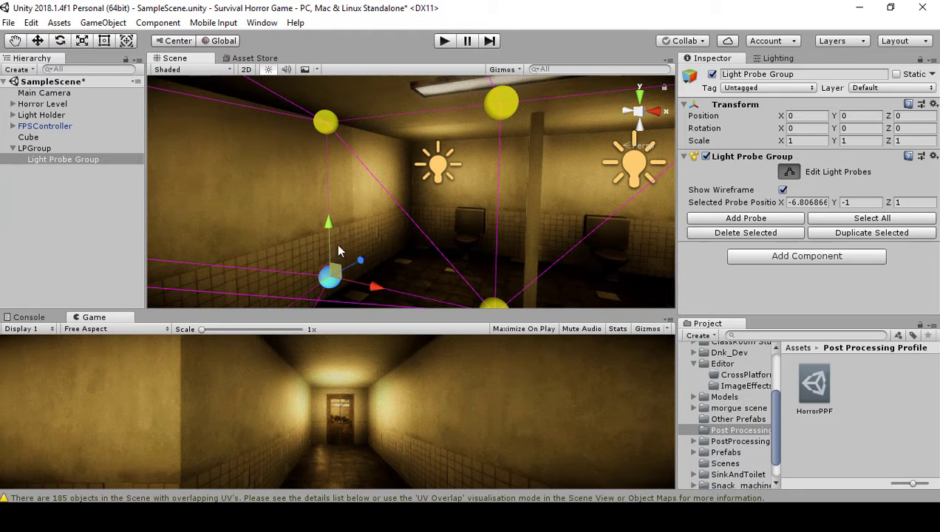
{"action": "left_click", "coordinate": [325, 130], "text": "shift"}
{"action": "left_click", "coordinate": [498, 111], "text": "shift"}
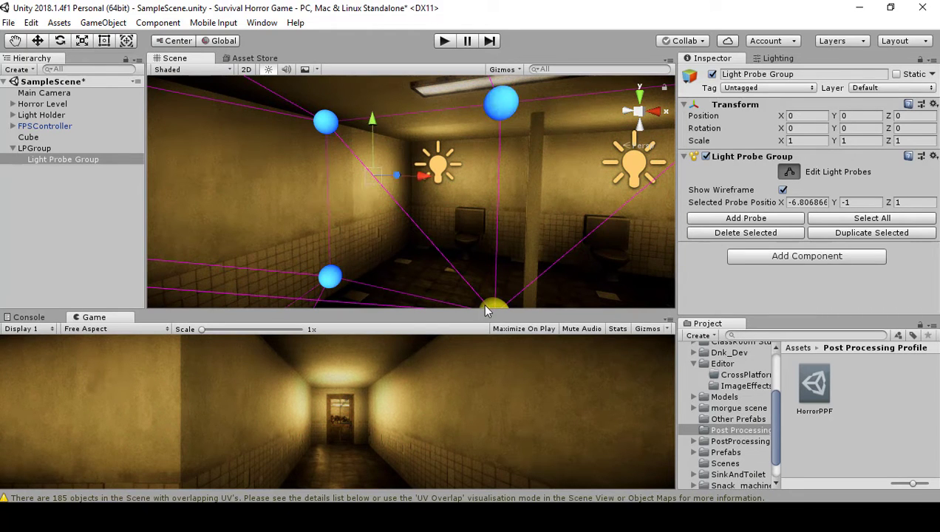
{"action": "left_click_drag", "start_coordinate": [486, 306], "coordinate": [512, 293], "text": "alt"}
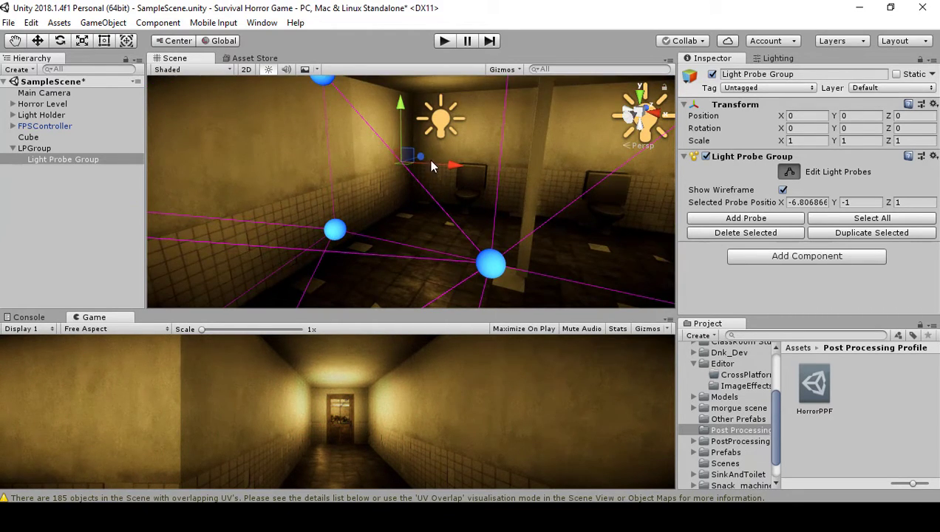
{"action": "key", "text": "ctrl+d"}
{"action": "left_click_drag", "start_coordinate": [419, 152], "coordinate": [492, 94]}
{"action": "right_click_drag", "start_coordinate": [455, 154], "coordinate": [550, 124]}
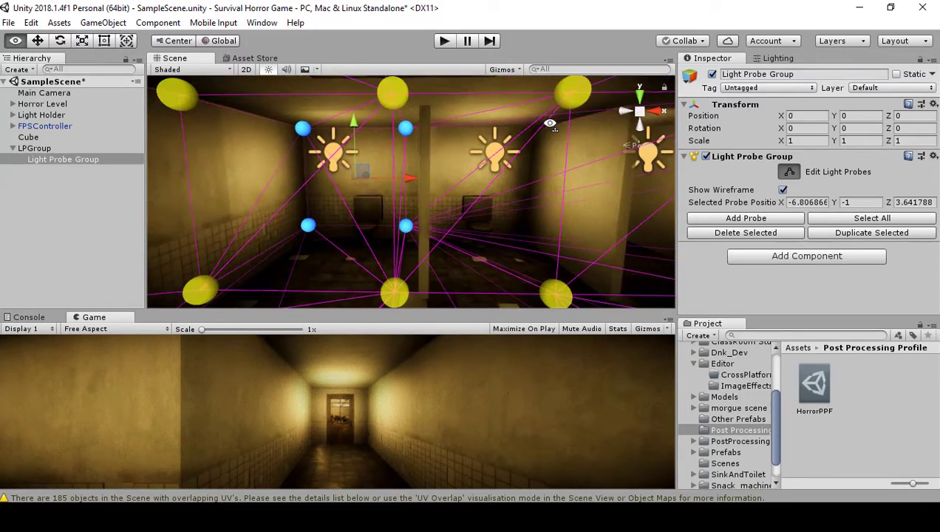
Step: Move the stall-side probe pair at X -3.07 to X about -3.71, and place a duplicate pair at X about -2.12
{"action": "left_click_drag", "start_coordinate": [549, 124], "coordinate": [395, 242], "text": "alt"}
{"action": "left_click", "coordinate": [382, 246]}
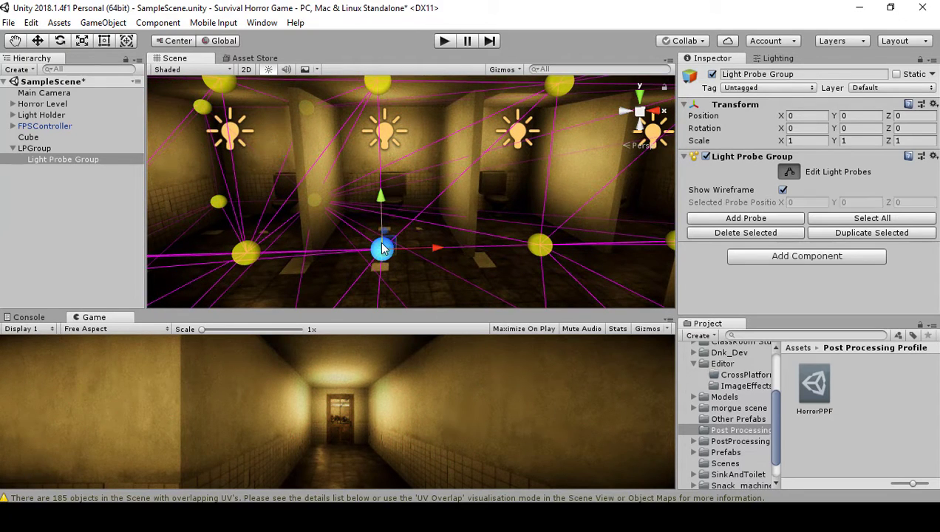
{"action": "right_click_drag", "start_coordinate": [220, 239], "coordinate": [188, 240]}
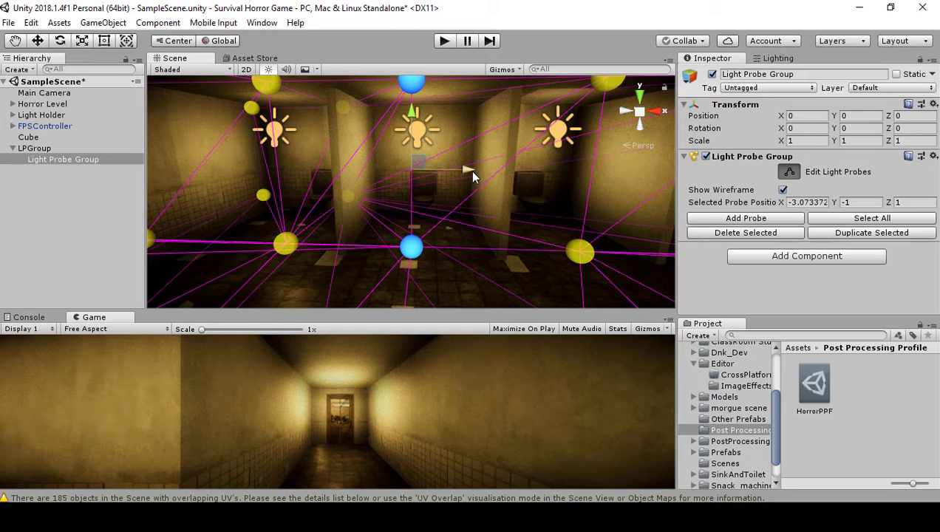
{"action": "left_click_drag", "start_coordinate": [469, 171], "coordinate": [495, 188]}
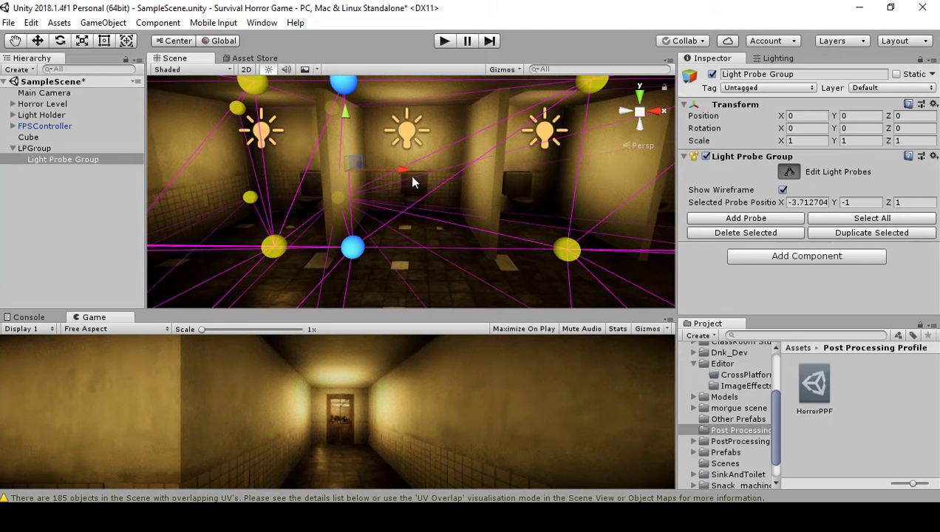
{"action": "left_click_drag", "start_coordinate": [404, 170], "coordinate": [529, 183]}
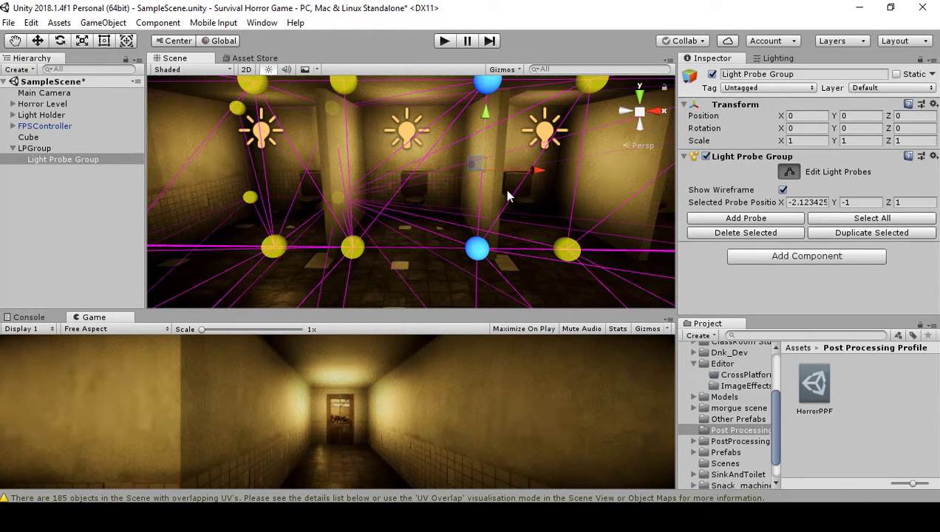
Step: Duplicate the two probe pairs in front of the middle stall and move the copies into the stall, to Z about 3.66
{"action": "left_click", "coordinate": [354, 245]}
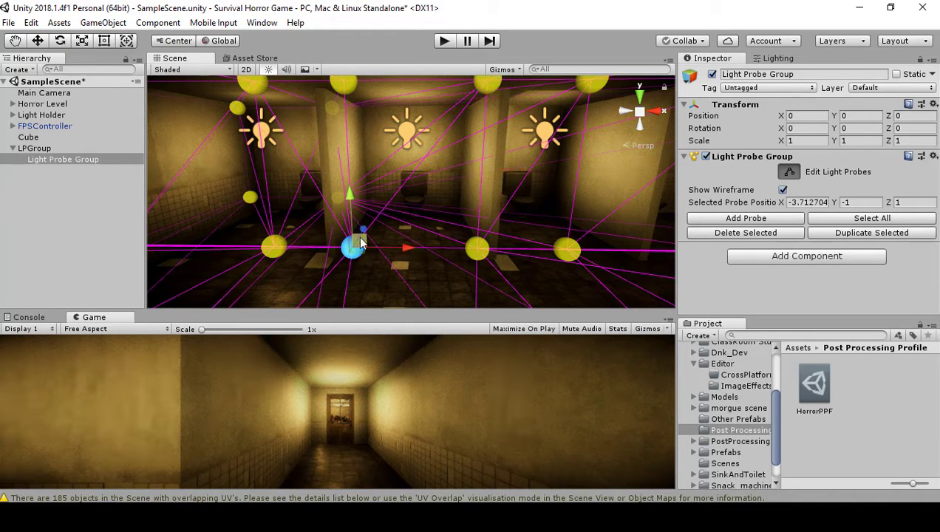
{"action": "left_click", "coordinate": [348, 90], "text": "shift"}
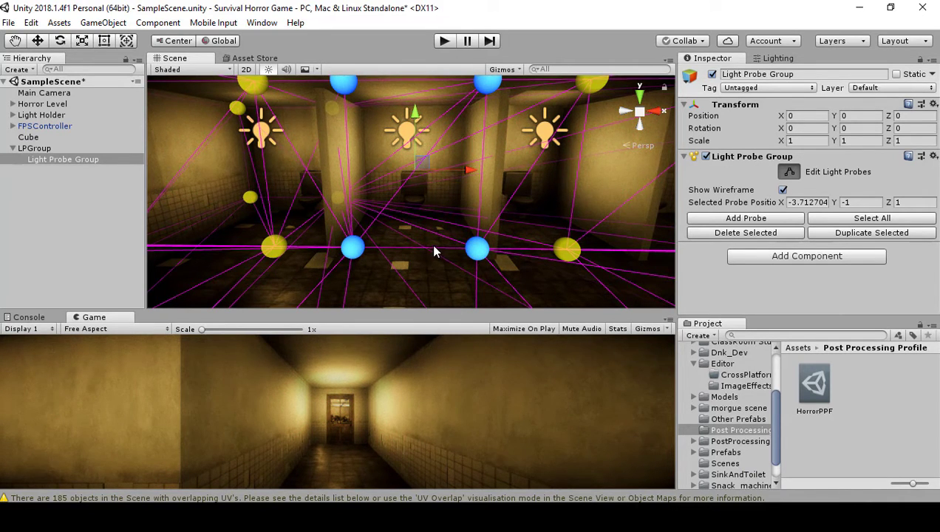
{"action": "right_click_drag", "start_coordinate": [453, 208], "coordinate": [348, 173]}
{"action": "left_click_drag", "start_coordinate": [347, 177], "coordinate": [536, 140]}
{"action": "right_click_drag", "start_coordinate": [535, 140], "coordinate": [467, 182]}
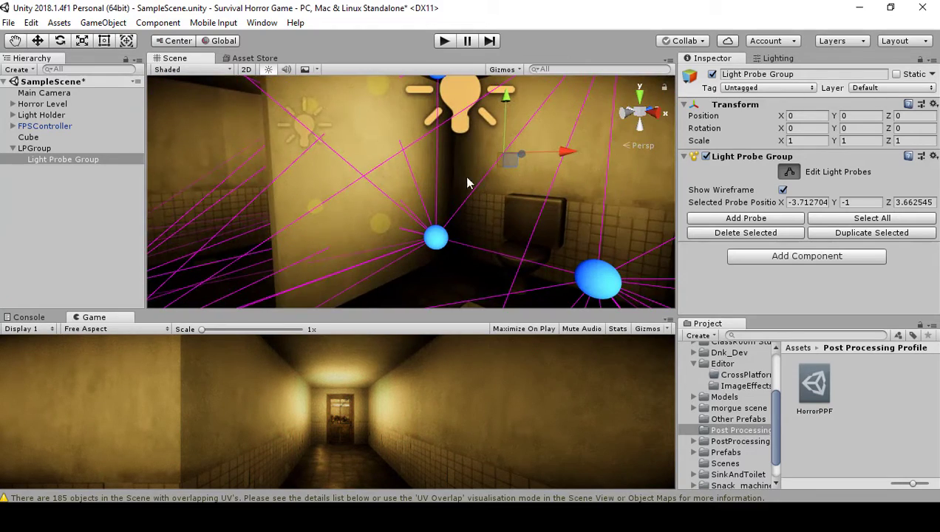
{"action": "right_click_drag", "start_coordinate": [535, 183], "coordinate": [497, 206]}
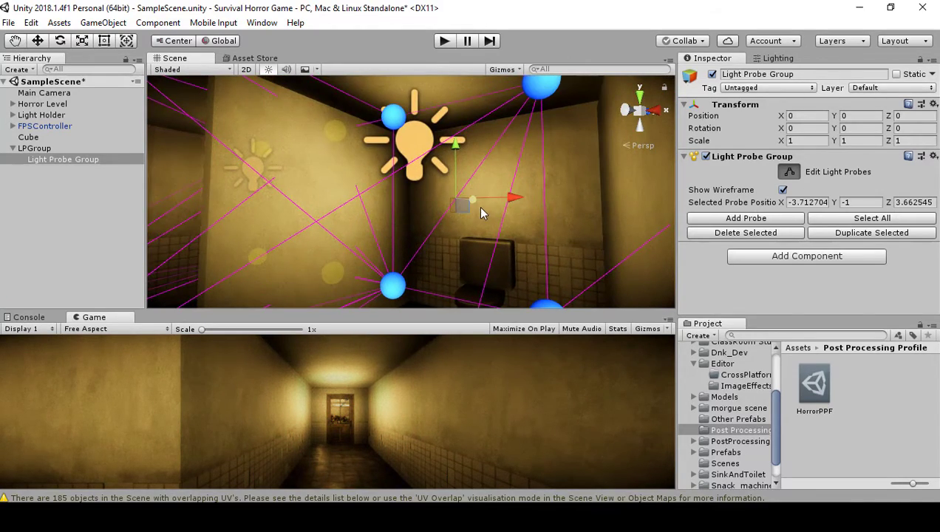
Step: Move the four new stall probes deeper, to Z about 4.41, and lower the stall's bottom probe pair to Y about -1.61
{"action": "left_click_drag", "start_coordinate": [478, 206], "coordinate": [502, 210]}
{"action": "right_click_drag", "start_coordinate": [502, 210], "coordinate": [513, 303]}
{"action": "left_click", "coordinate": [411, 223]}
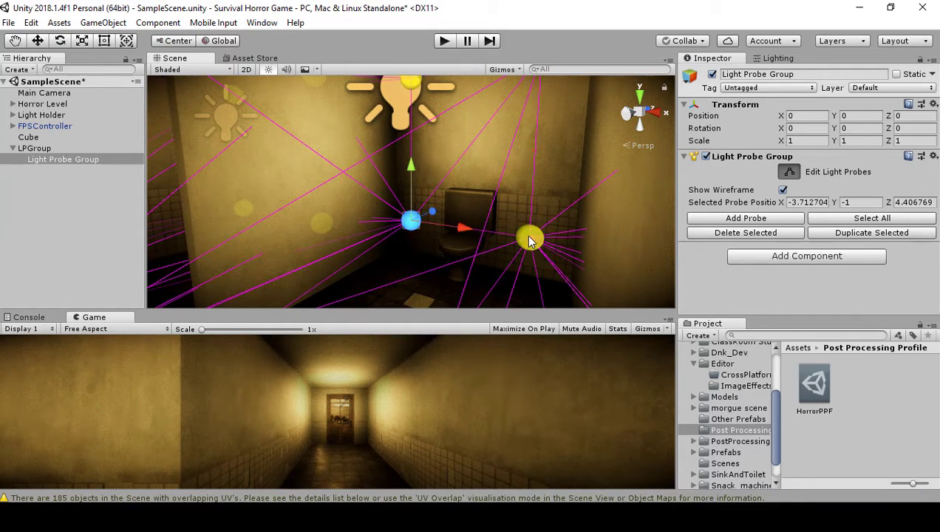
{"action": "left_click_drag", "start_coordinate": [460, 182], "coordinate": [466, 229]}
{"action": "right_click_drag", "start_coordinate": [467, 229], "coordinate": [553, 372]}
{"action": "left_click", "coordinate": [487, 169]}
{"action": "right_click_drag", "start_coordinate": [353, 271], "coordinate": [451, 246]}
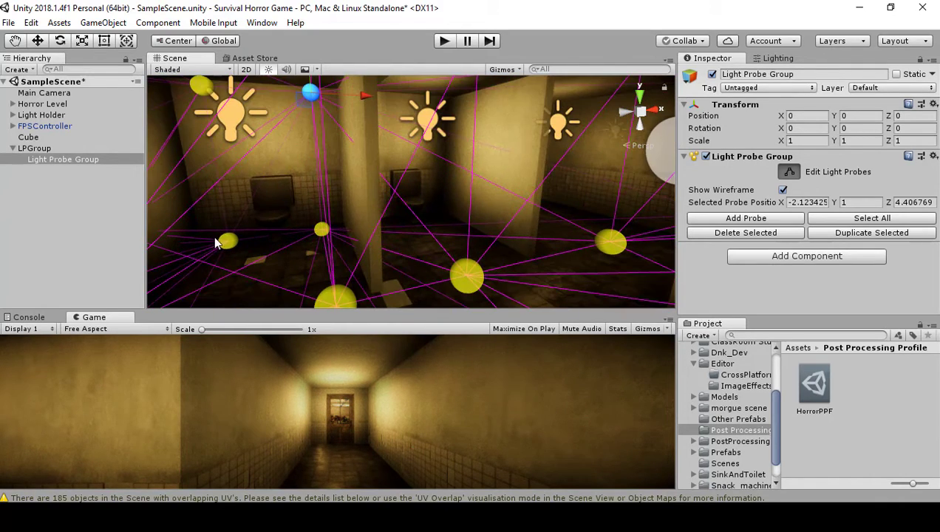
{"action": "right_click_drag", "start_coordinate": [256, 246], "coordinate": [235, 169]}
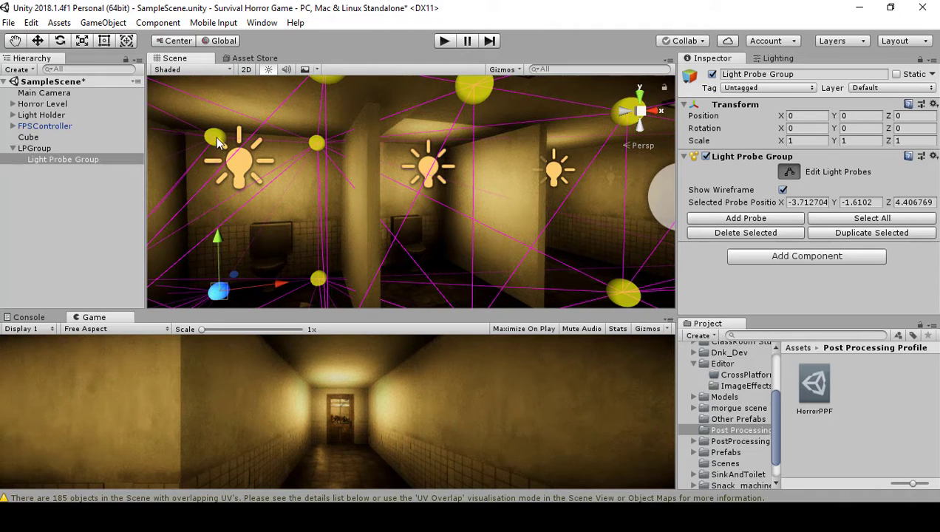
Step: Duplicate the stall's four probes into the next two stalls, with the copies at X about -0.91 and 2.35
{"action": "left_click", "coordinate": [216, 136]}
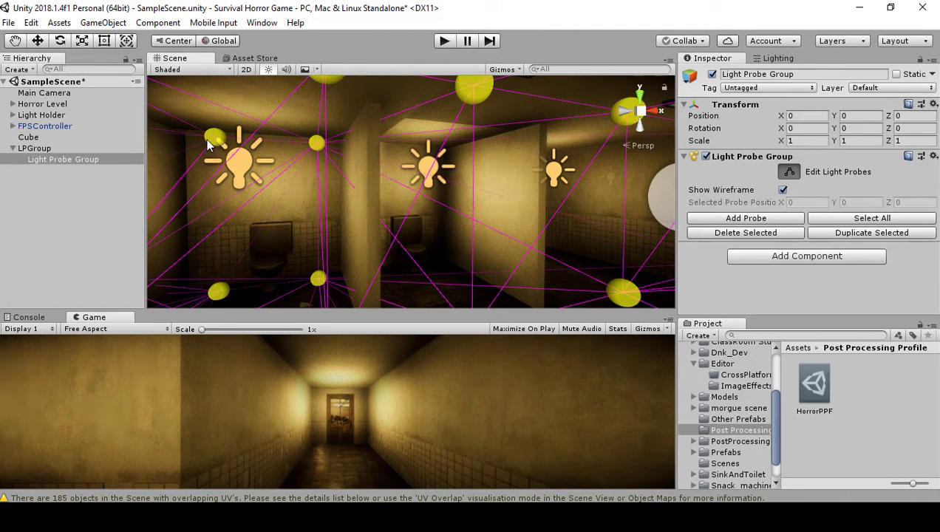
{"action": "left_click", "coordinate": [209, 138]}
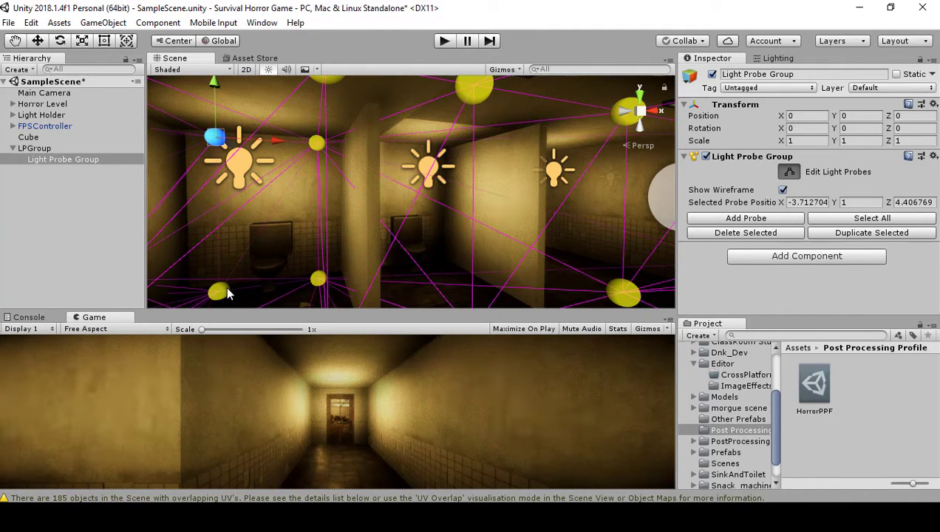
{"action": "left_click", "coordinate": [220, 291], "text": "shift"}
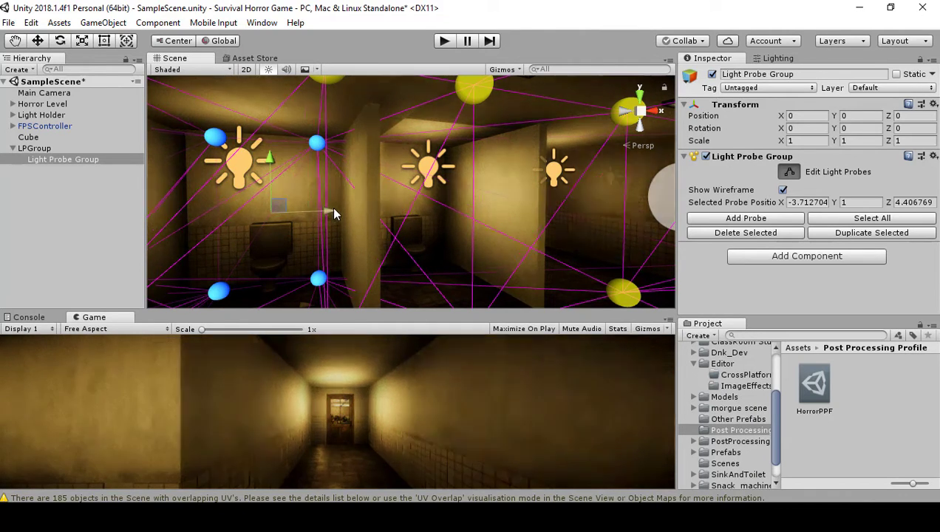
{"action": "left_click_drag", "start_coordinate": [330, 212], "coordinate": [494, 218]}
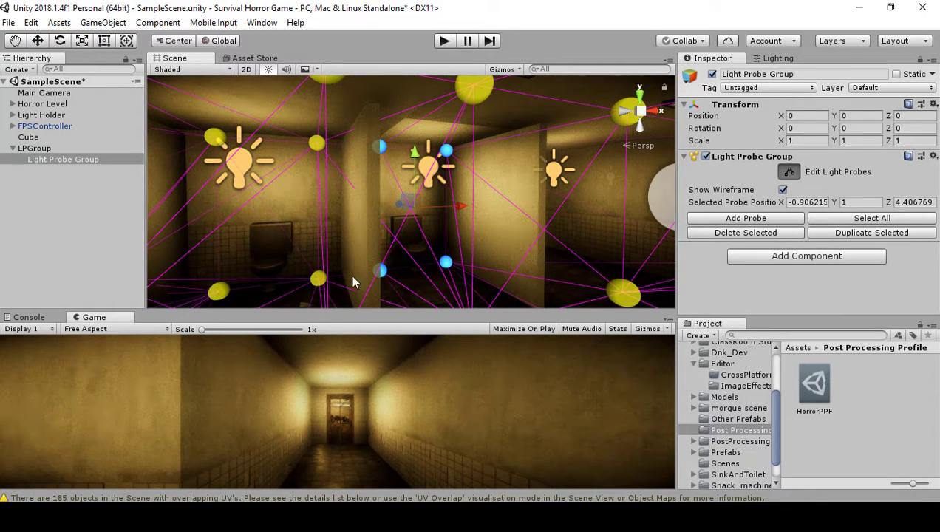
{"action": "right_click_drag", "start_coordinate": [447, 241], "coordinate": [382, 283]}
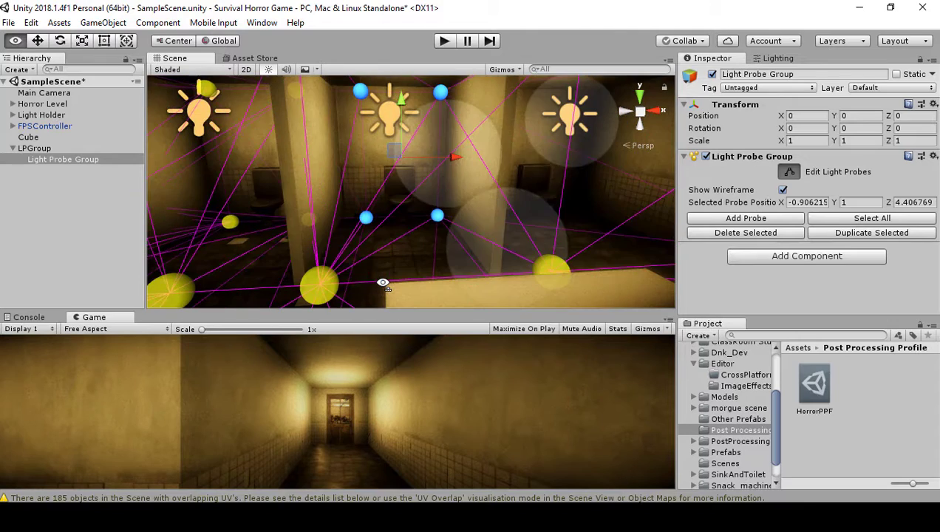
{"action": "left_click_drag", "start_coordinate": [453, 158], "coordinate": [604, 158]}
Step: Duplicate the probe pair in the corner by the sink and move the copies toward the doorway, to Z about -1.88
{"action": "right_click_drag", "start_coordinate": [603, 159], "coordinate": [394, 272]}
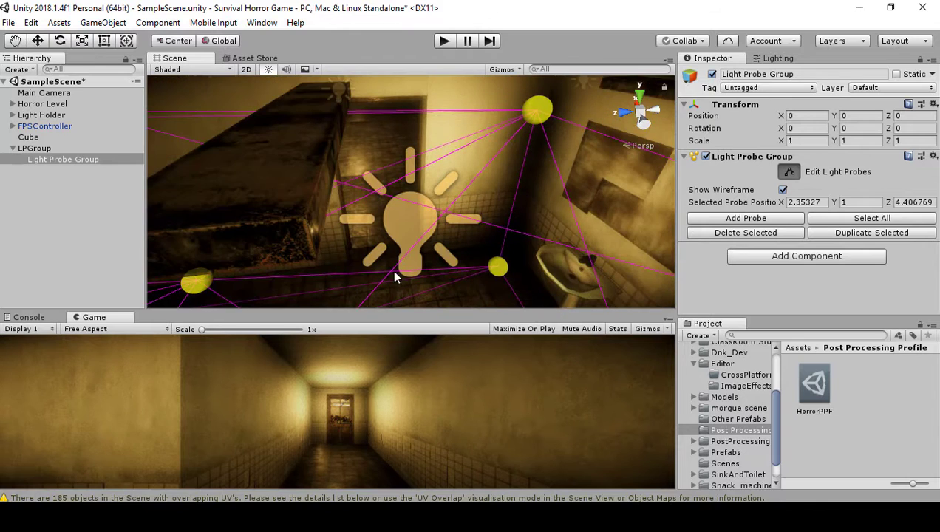
{"action": "left_click", "coordinate": [501, 264]}
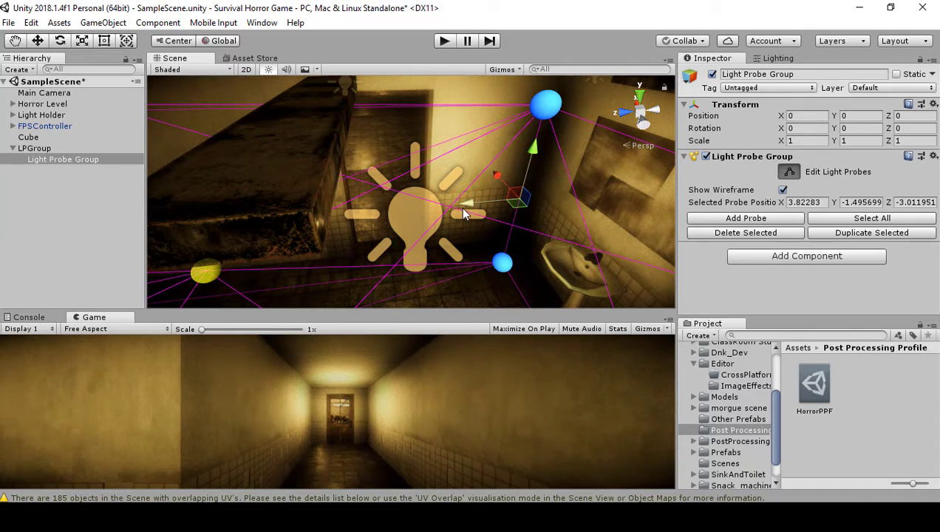
{"action": "left_click_drag", "start_coordinate": [459, 207], "coordinate": [382, 210]}
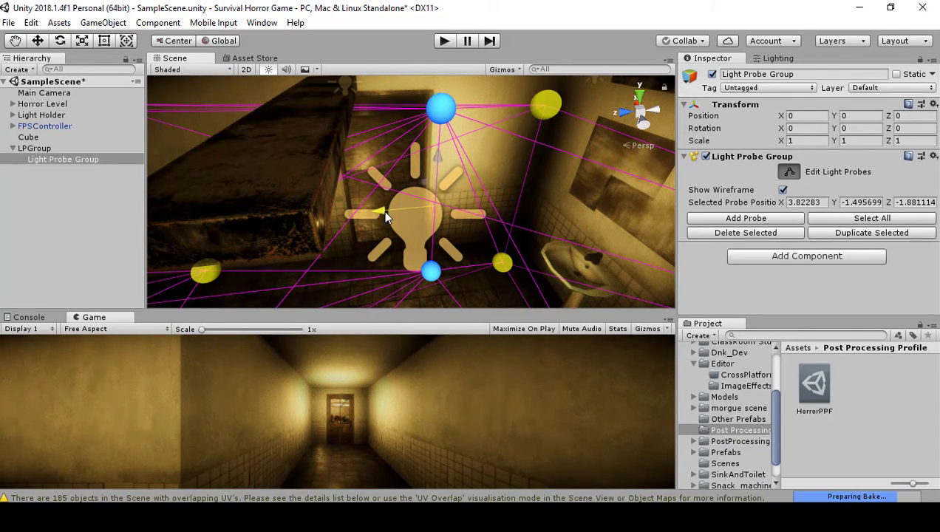
Step: Adjust the probe pair at one edge of the doorway and place a duplicate pair at its other edge, at Z about -1.22
{"action": "right_click_drag", "start_coordinate": [383, 209], "coordinate": [465, 173]}
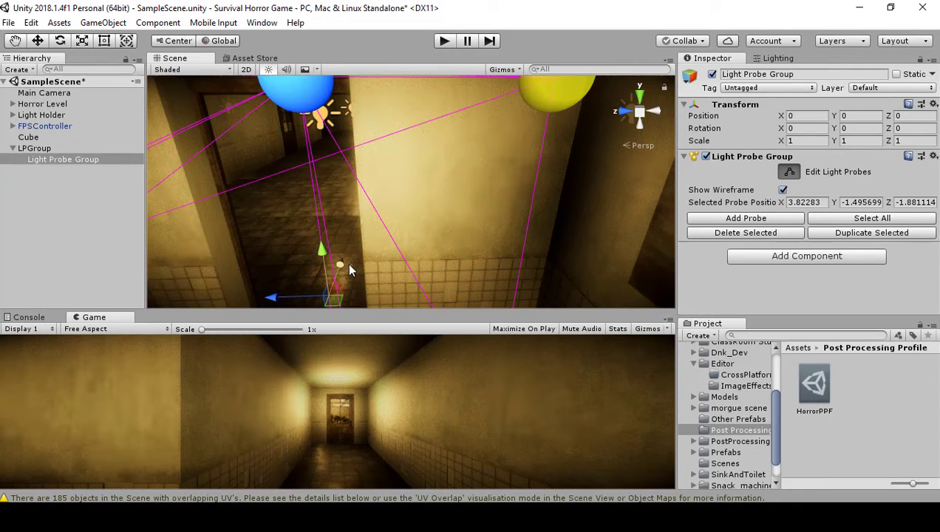
{"action": "left_click_drag", "start_coordinate": [277, 291], "coordinate": [315, 296]}
{"action": "right_click_drag", "start_coordinate": [331, 261], "coordinate": [321, 262]}
{"action": "left_click_drag", "start_coordinate": [344, 286], "coordinate": [217, 255]}
Step: Select the bathroom's remaining floor-level probes at Y -1 and lower them to Y about -1.56
{"action": "right_click_drag", "start_coordinate": [216, 255], "coordinate": [637, 120]}
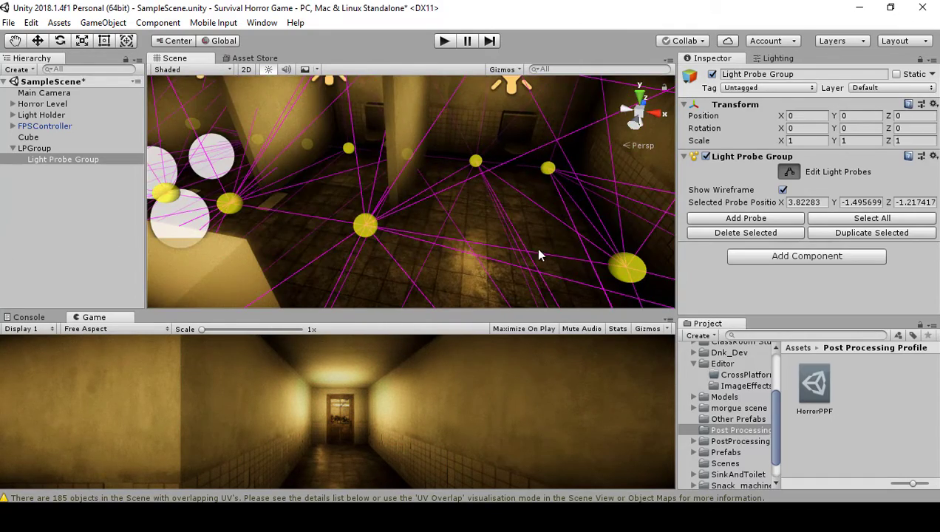
{"action": "right_click_drag", "start_coordinate": [538, 253], "coordinate": [555, 238]}
{"action": "left_click", "coordinate": [555, 223]}
{"action": "right_click_drag", "start_coordinate": [472, 213], "coordinate": [334, 230]}
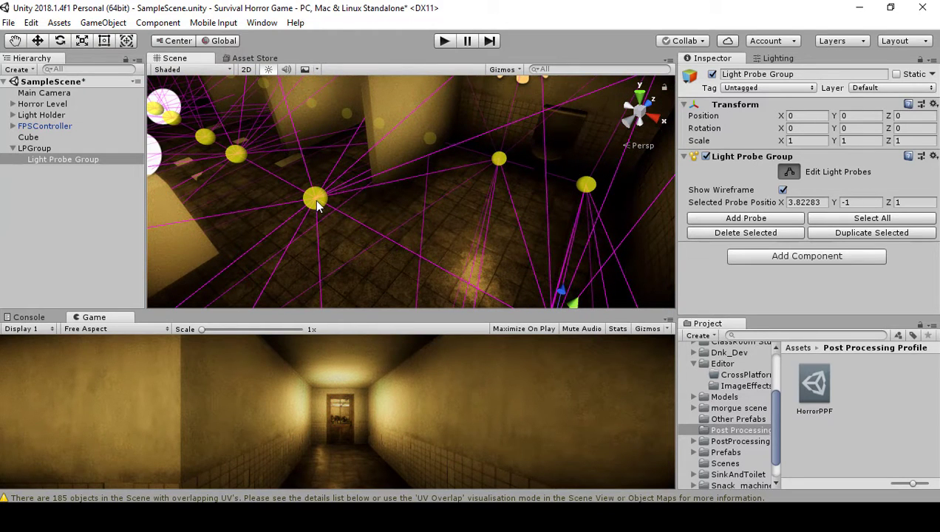
{"action": "left_click", "coordinate": [315, 200]}
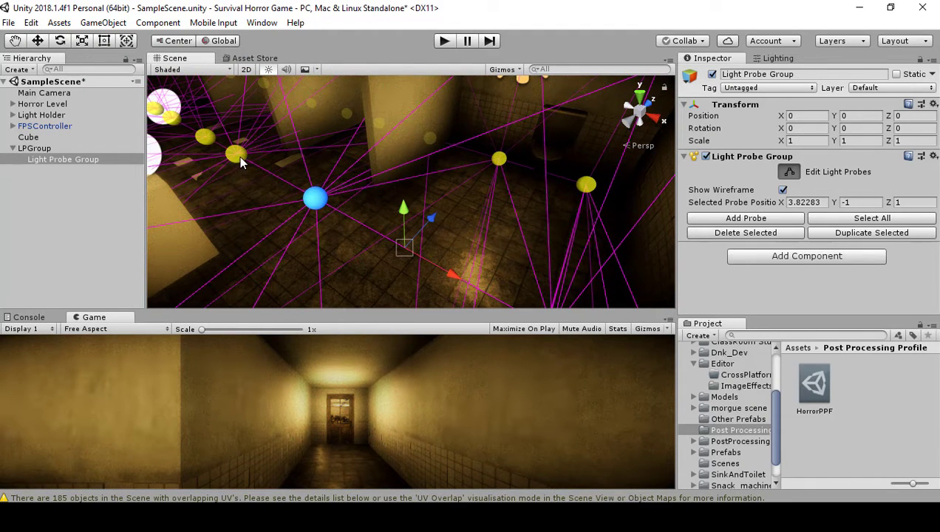
{"action": "left_click", "coordinate": [238, 156], "text": "shift"}
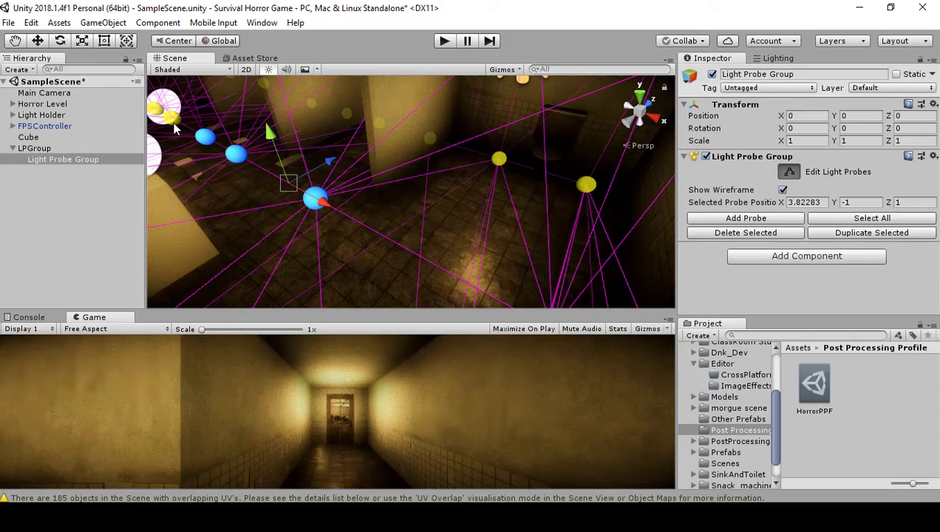
{"action": "right_click_drag", "start_coordinate": [198, 133], "coordinate": [76, 34]}
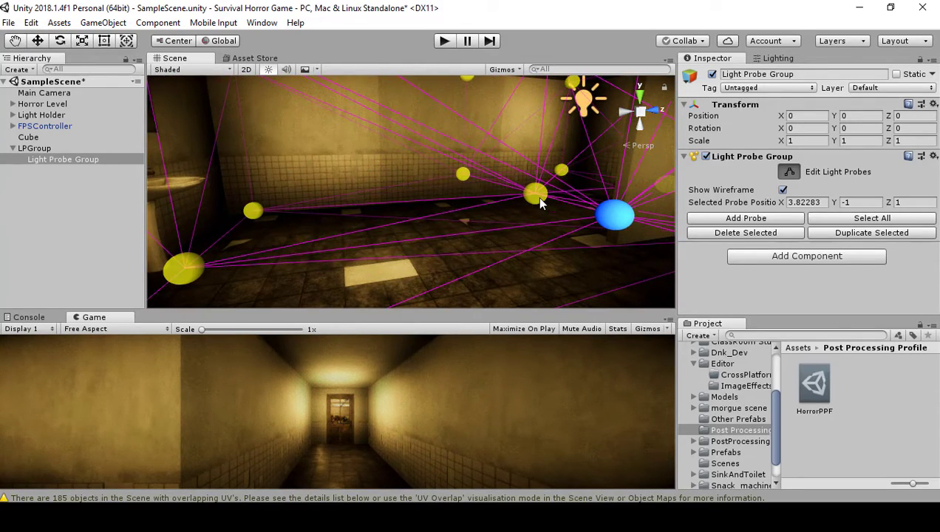
{"action": "key", "text": "f"}
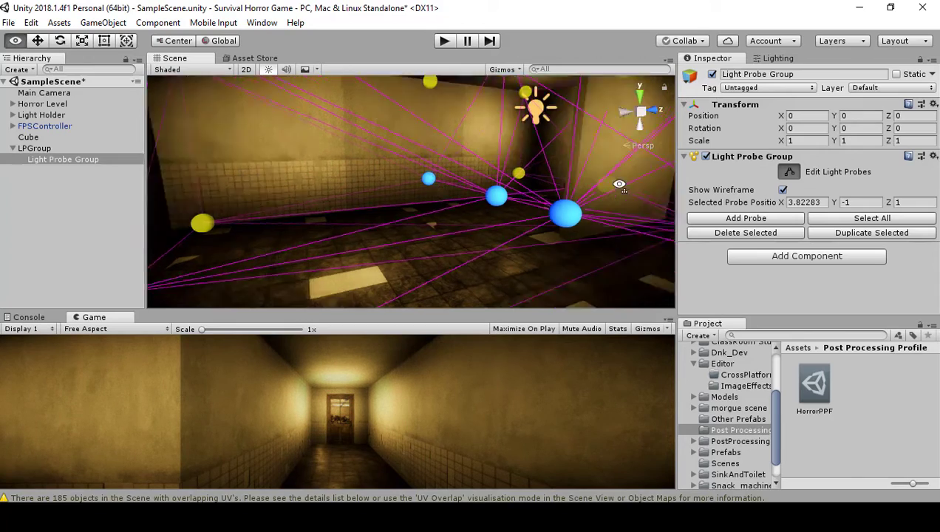
{"action": "left_click_drag", "start_coordinate": [425, 169], "coordinate": [440, 222]}
{"action": "key", "text": "w"}
{"action": "right_click_drag", "start_coordinate": [439, 224], "coordinate": [694, 334]}
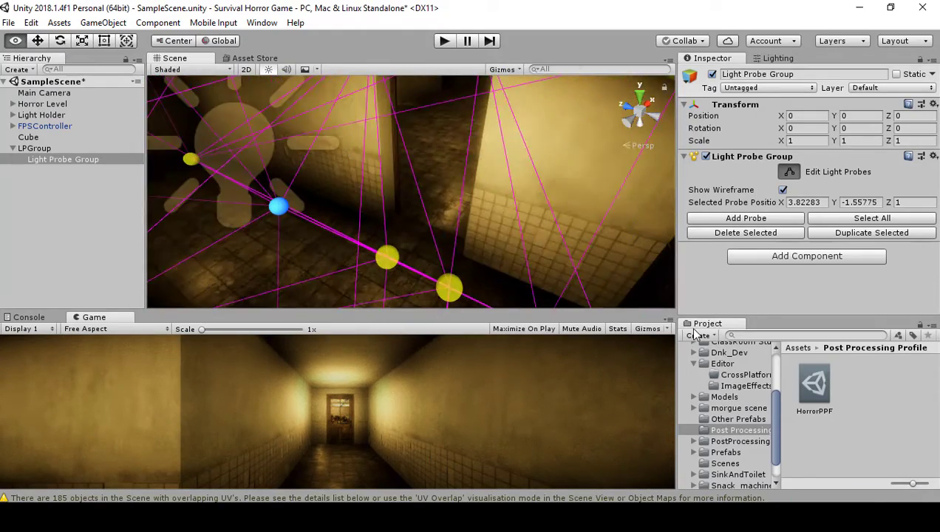
Step: Duplicate the four probes flanking the doorway and move the copies through it into the adjoining room, to X about 5.26
{"action": "left_click", "coordinate": [385, 249]}
{"action": "right_click_drag", "start_coordinate": [410, 240], "coordinate": [402, 137]}
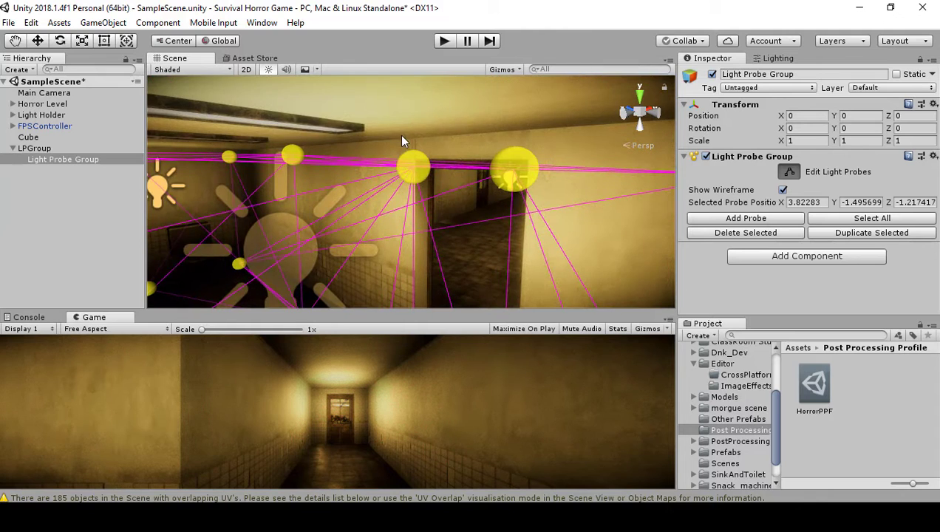
{"action": "left_click", "coordinate": [421, 169], "text": "shift"}
{"action": "left_click", "coordinate": [523, 179], "text": "shift"}
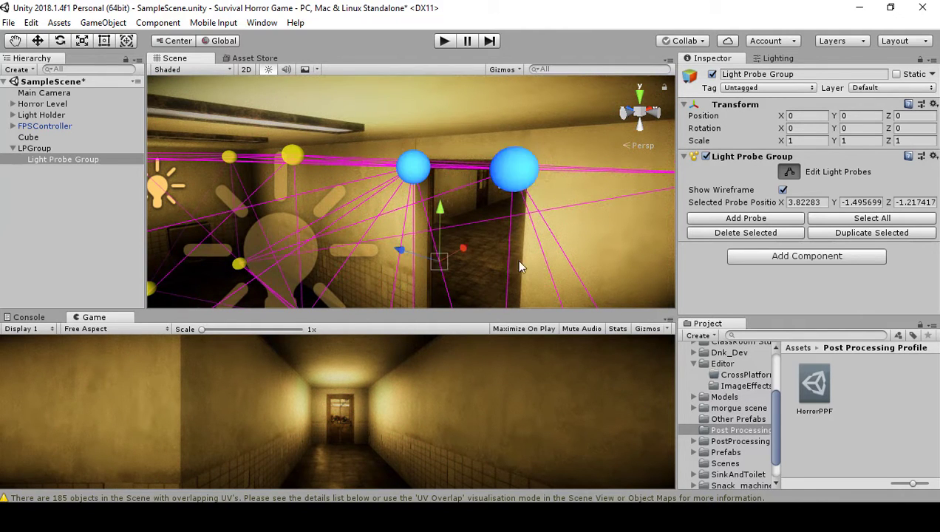
{"action": "right_click_drag", "start_coordinate": [517, 261], "coordinate": [524, 296]}
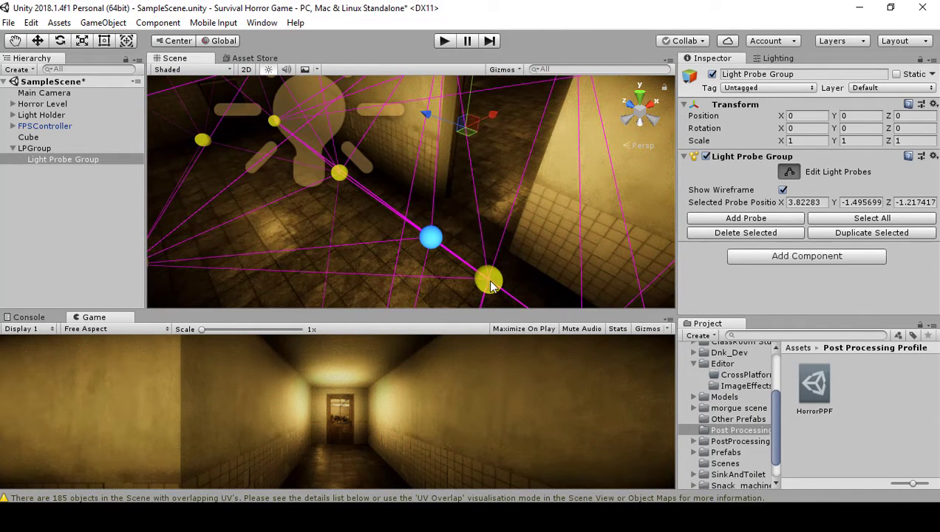
{"action": "left_click", "coordinate": [489, 283], "text": "shift"}
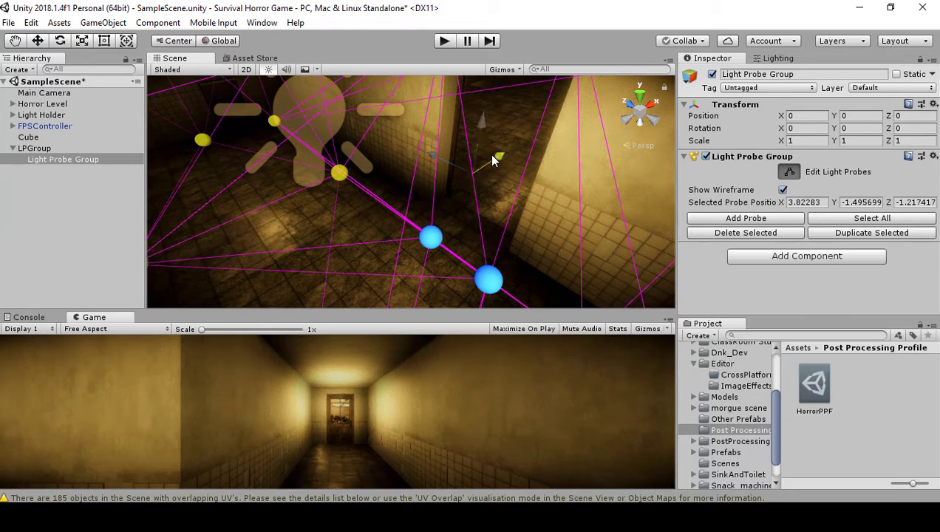
{"action": "left_click_drag", "start_coordinate": [490, 155], "coordinate": [558, 93]}
Step: Duplicate the adjoining room's probe pair at Z -1.22 along the doorway wall, spacing the copies out to Z about 3.08
{"action": "right_click", "coordinate": [644, 119]}
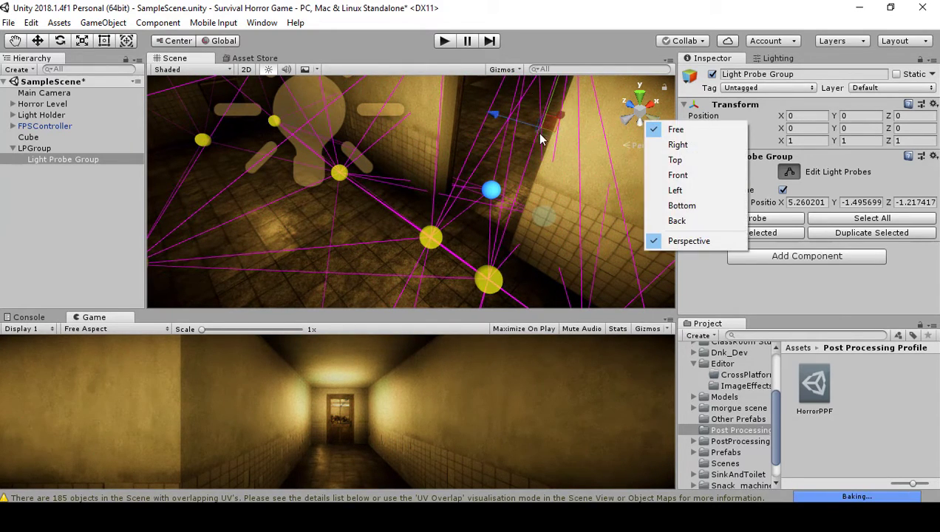
{"action": "left_click", "coordinate": [488, 153]}
{"action": "right_click_drag", "start_coordinate": [604, 155], "coordinate": [418, 158]}
{"action": "left_click", "coordinate": [379, 102]}
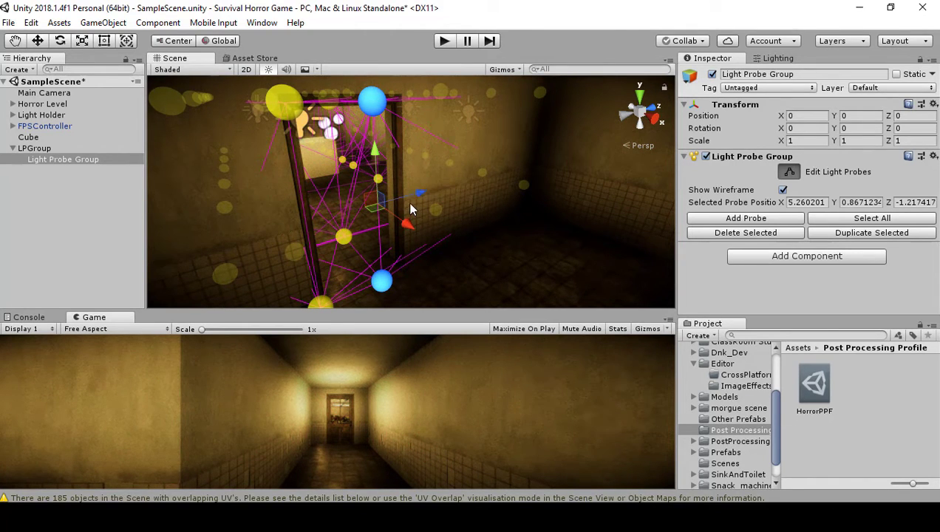
{"action": "left_click_drag", "start_coordinate": [415, 203], "coordinate": [325, 230]}
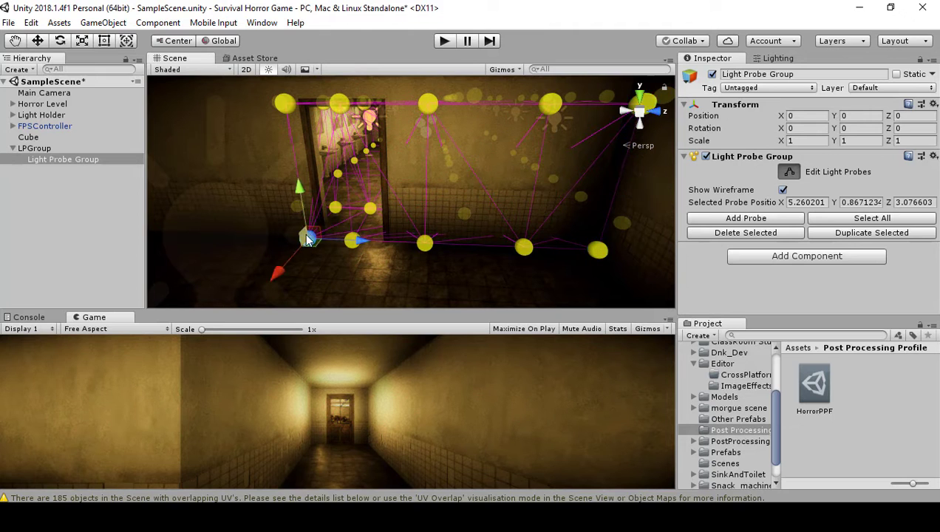
Step: Duplicate the probe pair at Z -2.07 twice along the wall in the opposite direction, to Z about -3.27 and -5.33
{"action": "left_click", "coordinate": [284, 103], "text": "shift"}
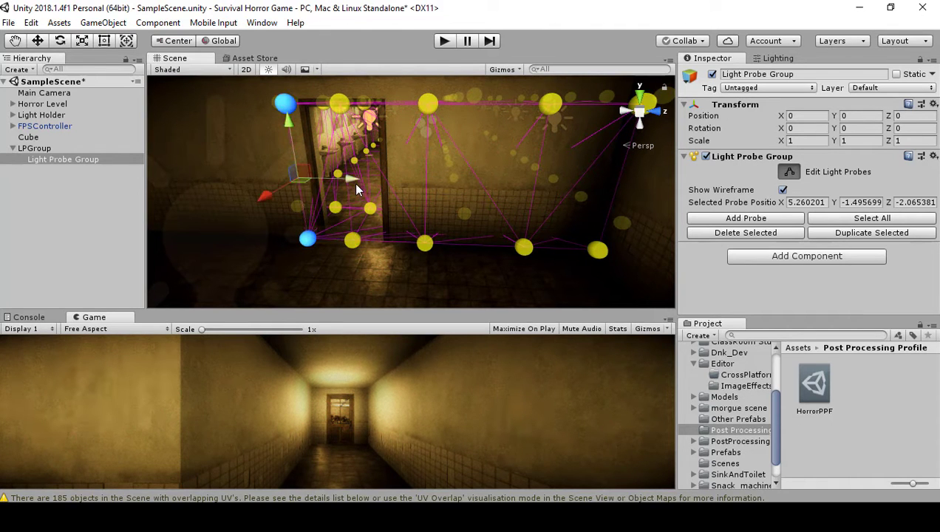
{"action": "left_click_drag", "start_coordinate": [355, 186], "coordinate": [287, 184]}
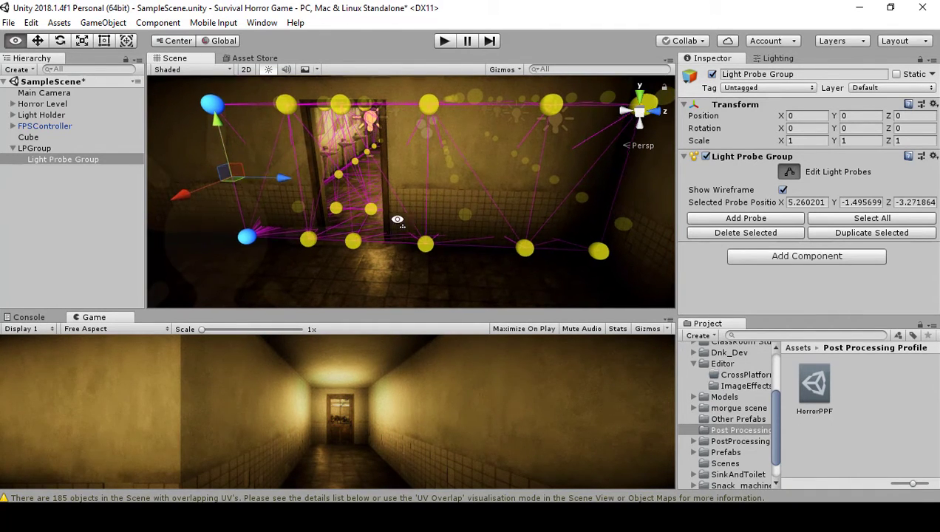
{"action": "right_click_drag", "start_coordinate": [398, 219], "coordinate": [327, 208]}
{"action": "left_click_drag", "start_coordinate": [473, 188], "coordinate": [379, 186]}
Step: Select the whole row of probes along the doorway wall, duplicate it and move the copies into the room, to X about 7.27
{"action": "right_click_drag", "start_coordinate": [458, 205], "coordinate": [669, 216]}
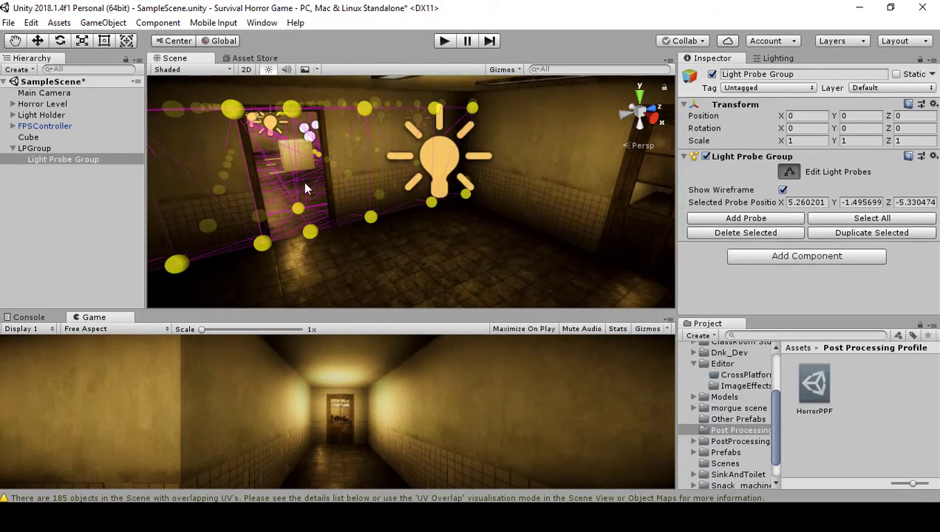
{"action": "right_click_drag", "start_coordinate": [305, 188], "coordinate": [568, 210]}
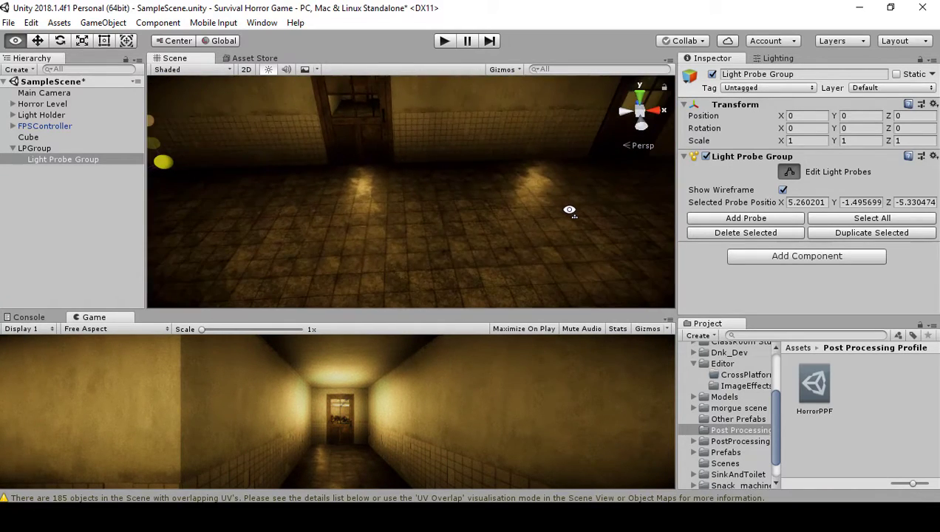
{"action": "right_click_drag", "start_coordinate": [388, 235], "coordinate": [320, 164]}
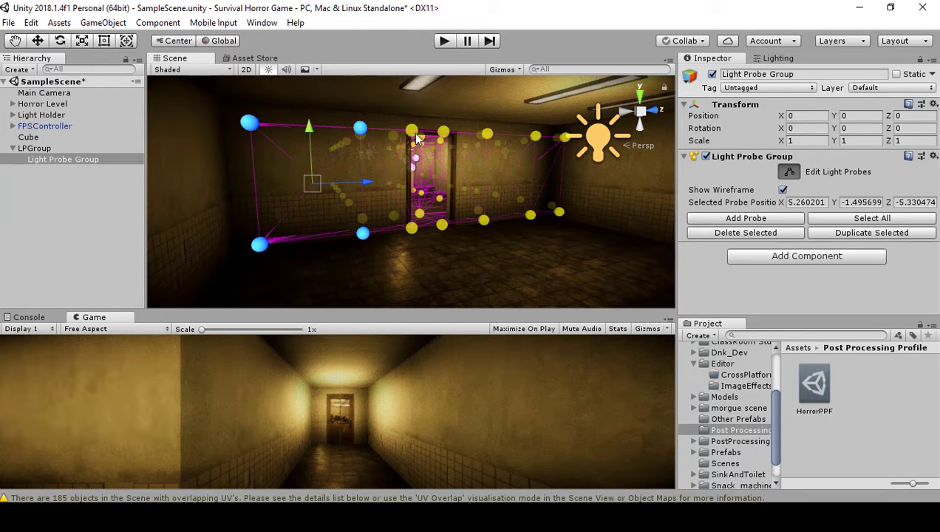
{"action": "left_click", "coordinate": [411, 226], "text": "shift"}
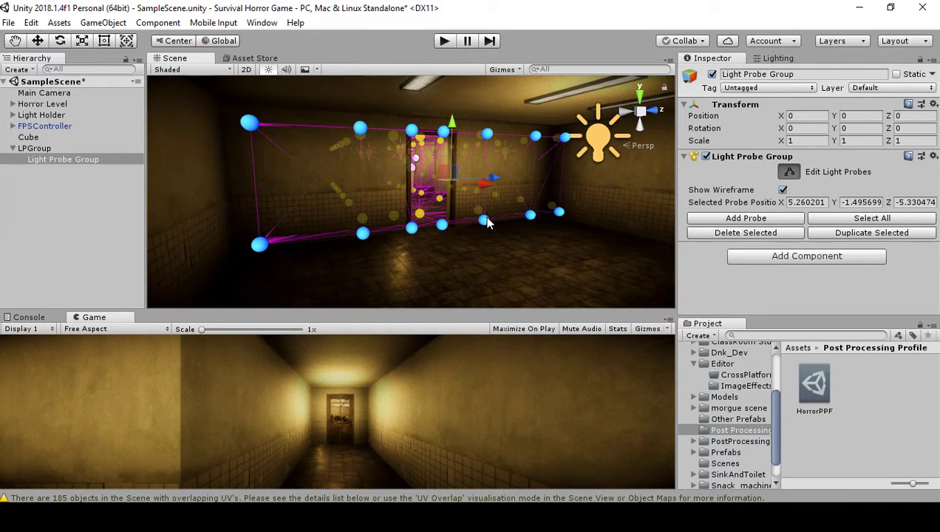
{"action": "right_click_drag", "start_coordinate": [486, 222], "coordinate": [606, 244]}
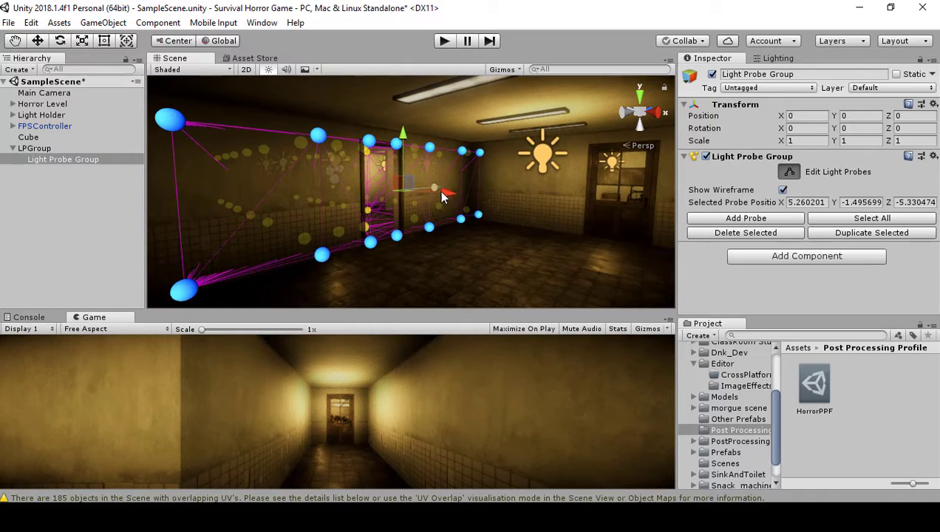
{"action": "key", "text": "ctrl+d"}
{"action": "left_click_drag", "start_coordinate": [445, 195], "coordinate": [496, 228]}
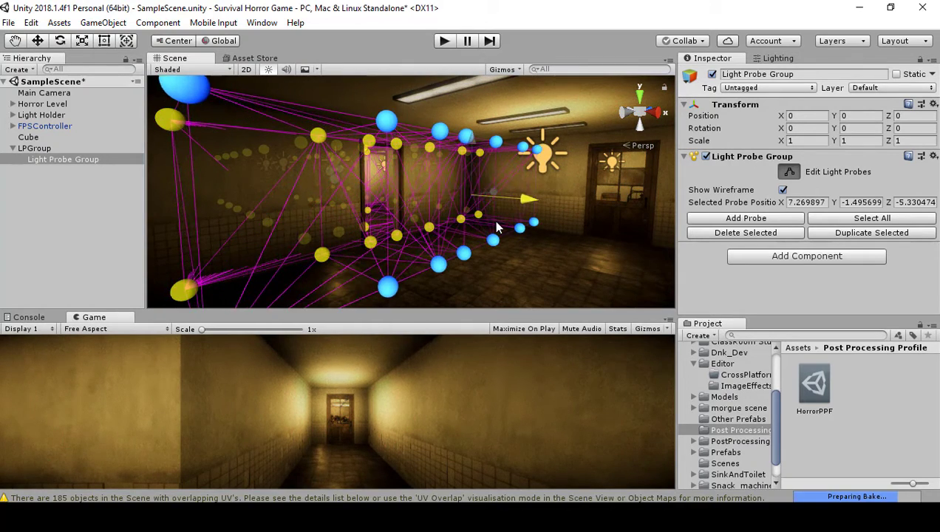
{"action": "right_click_drag", "start_coordinate": [496, 228], "coordinate": [579, 267]}
{"action": "right_click_drag", "start_coordinate": [450, 200], "coordinate": [541, 215]}
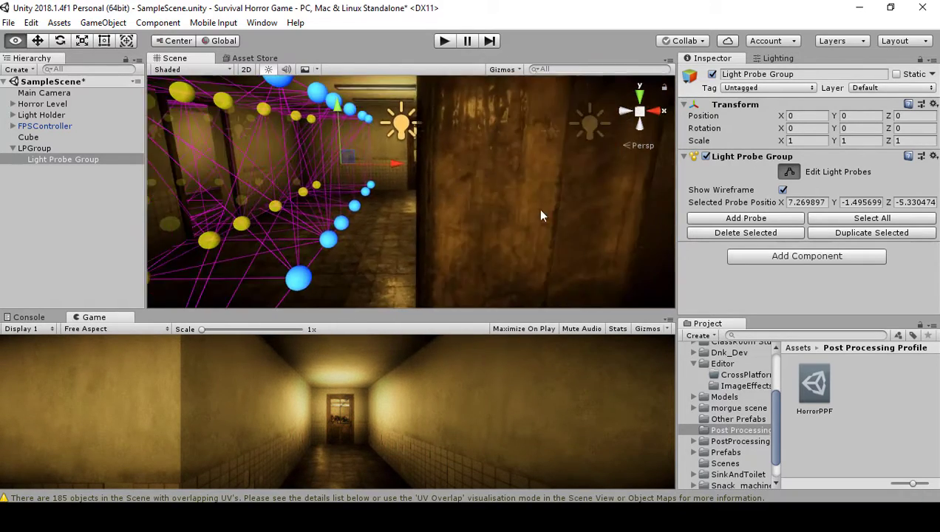
Step: Duplicate the selected probe row twice along the adjoining room, placing the copies at X about 10.20 and 12.61
{"action": "left_click_drag", "start_coordinate": [403, 169], "coordinate": [537, 173]}
{"action": "right_click_drag", "start_coordinate": [537, 173], "coordinate": [529, 179]}
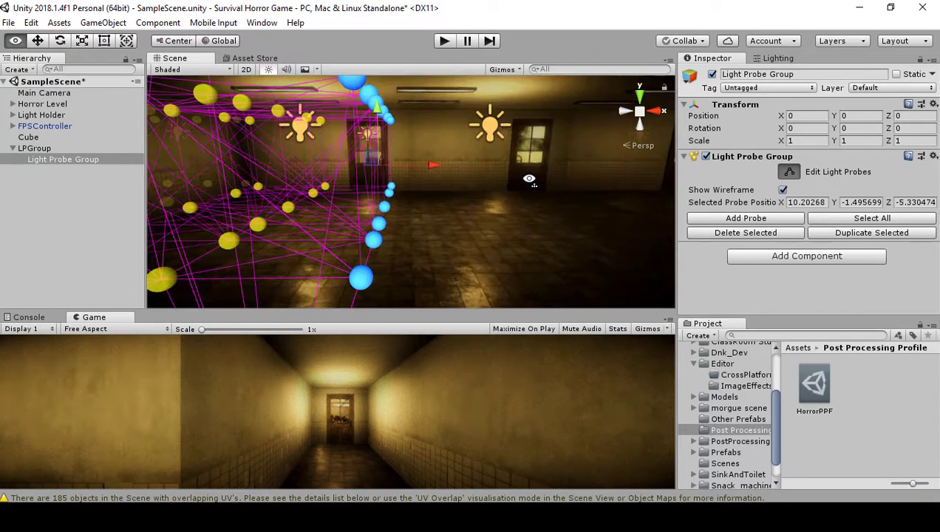
{"action": "left_click_drag", "start_coordinate": [440, 165], "coordinate": [550, 172]}
{"action": "mouse_move", "coordinate": [550, 171]}
{"action": "right_mouse_down"}
{"action": "mouse_move", "coordinate": [534, 205]}
{"action": "mouse_move", "coordinate": [538, 182]}
{"action": "right_mouse_up"}
{"action": "key", "text": "d"}
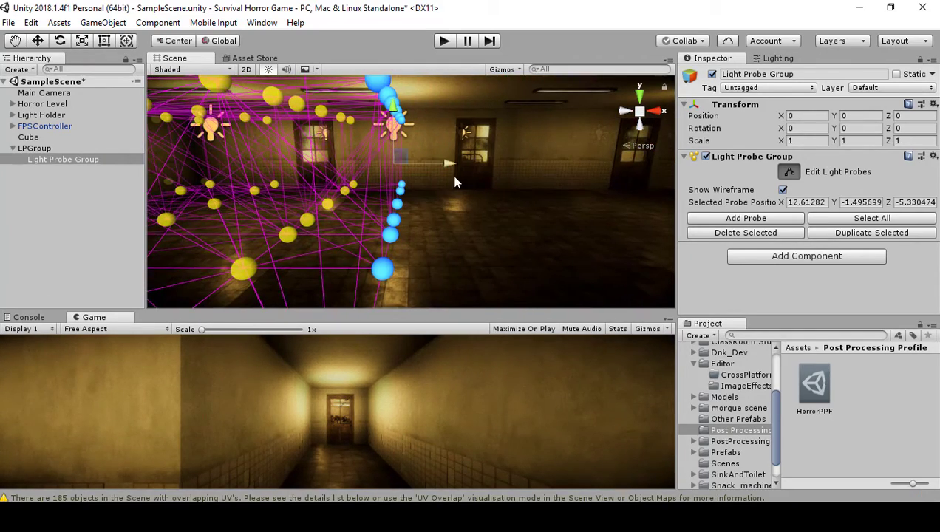
Step: Keep duplicating the full probe row down the room, bringing the last copies to X about 18.23
{"action": "left_click_drag", "start_coordinate": [455, 172], "coordinate": [551, 167]}
{"action": "middle_click_drag", "start_coordinate": [550, 184], "coordinate": [493, 187]}
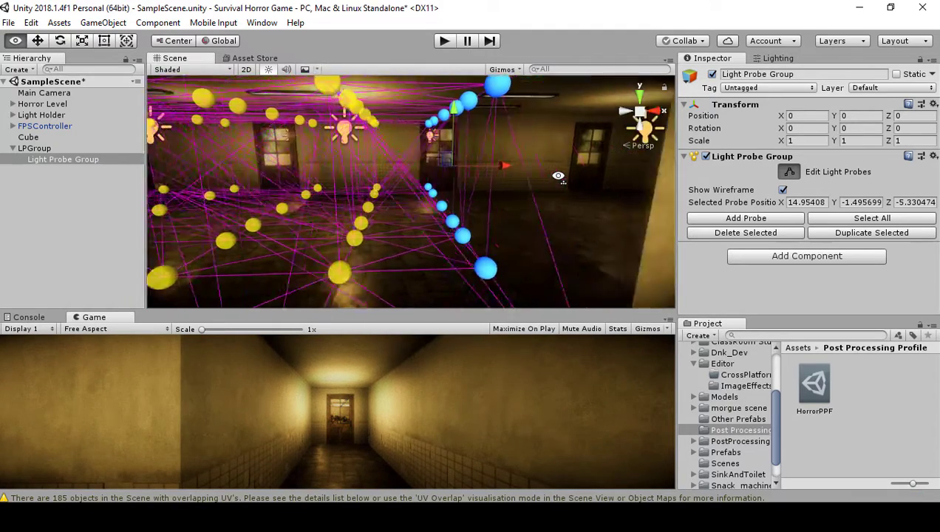
{"action": "left_click_drag", "start_coordinate": [421, 167], "coordinate": [570, 158]}
{"action": "right_click_drag", "start_coordinate": [541, 173], "coordinate": [543, 174]}
{"action": "key", "text": "d"}
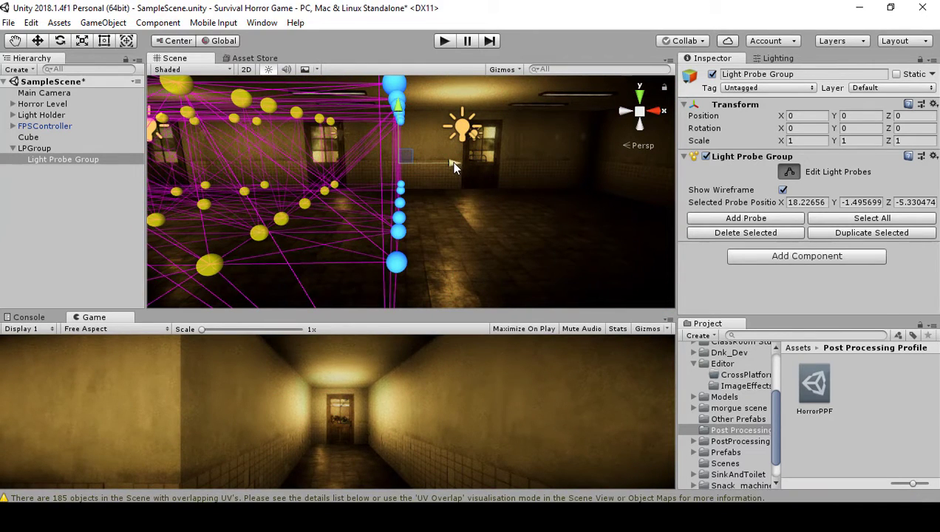
Step: Extend the duplicated probe rows to the room's far end, with copies at X about 22.85 and 25.69
{"action": "left_click_drag", "start_coordinate": [453, 168], "coordinate": [568, 161]}
{"action": "right_click_drag", "start_coordinate": [565, 161], "coordinate": [541, 190]}
{"action": "mouse_move", "coordinate": [540, 190]}
{"action": "left_mouse_down", "text": "alt"}
{"action": "mouse_move", "coordinate": [489, 151]}
{"action": "mouse_move", "coordinate": [507, 125]}
{"action": "mouse_move", "coordinate": [510, 171]}
{"action": "mouse_move", "coordinate": [489, 153]}
{"action": "mouse_move", "coordinate": [547, 159]}
{"action": "mouse_move", "coordinate": [624, 148]}
{"action": "mouse_move", "coordinate": [540, 186]}
{"action": "left_mouse_up", "text": "alt"}
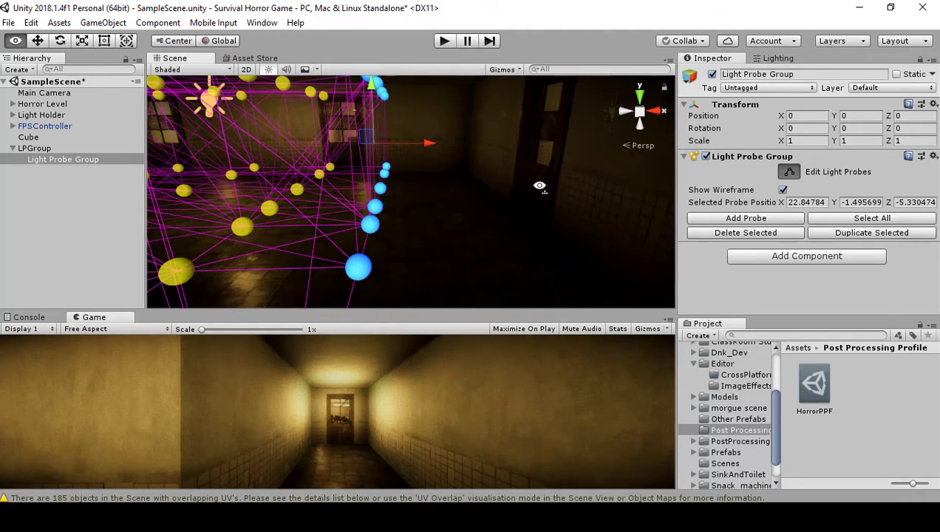
{"action": "left_click_drag", "start_coordinate": [472, 159], "coordinate": [556, 113]}
{"action": "right_click_drag", "start_coordinate": [447, 139], "coordinate": [491, 75]}
Step: Duplicate a probe pair on the Z 3.08 wall and place the copies beside the first bedroom door, at X about 8.73
{"action": "key", "text": "w"}
{"action": "left_click_drag", "start_coordinate": [493, 75], "coordinate": [535, 107], "text": "alt"}
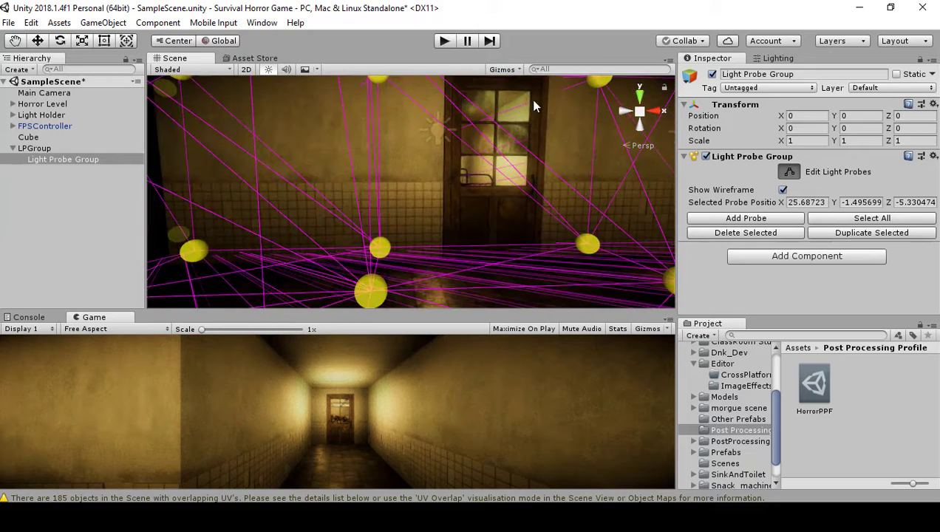
{"action": "left_click_drag", "start_coordinate": [466, 186], "coordinate": [520, 113], "text": "alt"}
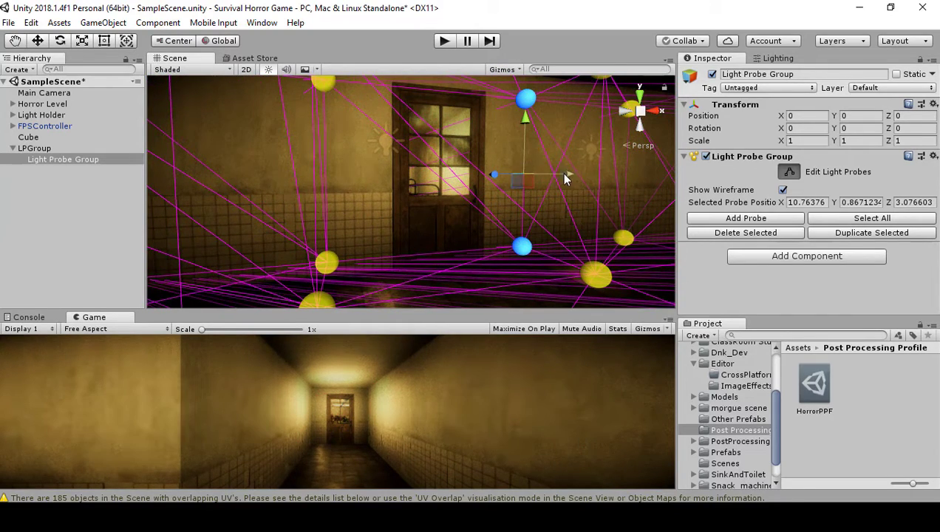
{"action": "left_click_drag", "start_coordinate": [565, 177], "coordinate": [508, 256]}
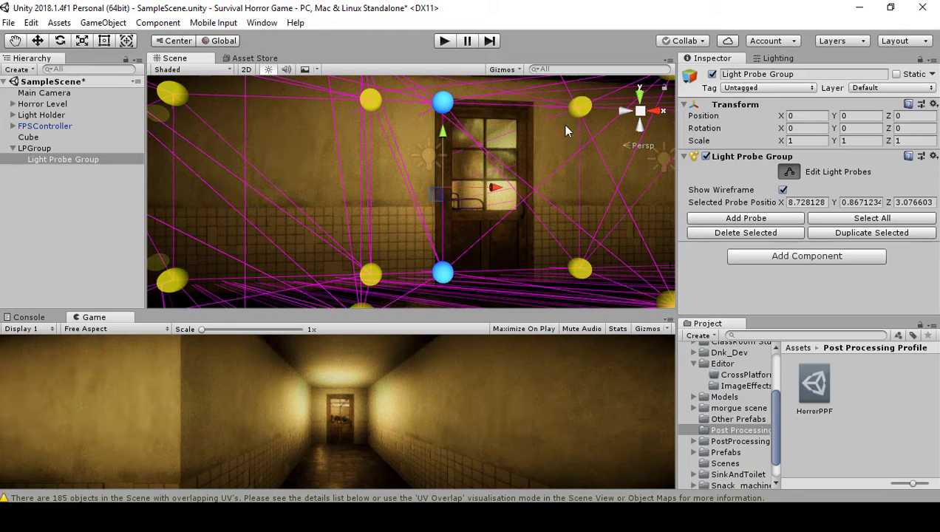
Step: Duplicate the four probes flanking the first bedroom door and move the copies through it, to Z about 5.08
{"action": "left_click_drag", "start_coordinate": [574, 269], "coordinate": [370, 180], "text": "alt"}
{"action": "right_click_drag", "start_coordinate": [371, 180], "coordinate": [886, 166]}
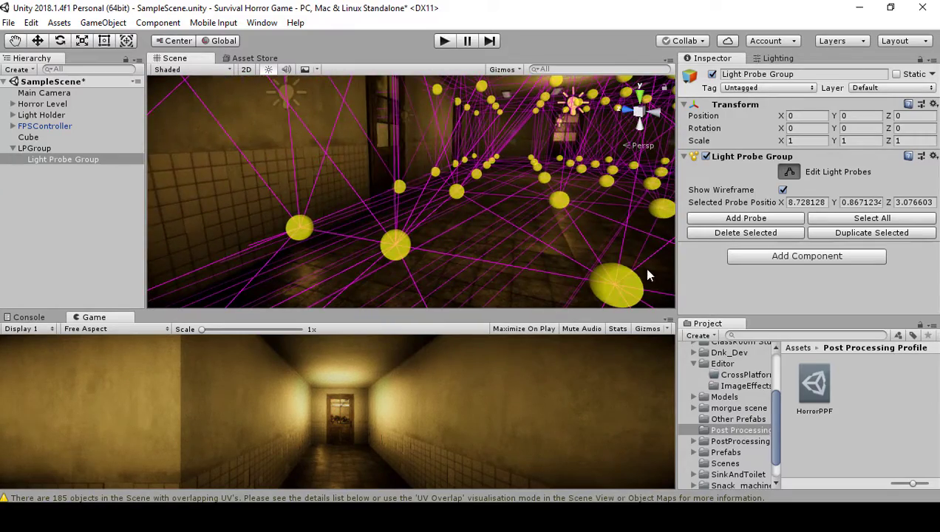
{"action": "left_click_drag", "start_coordinate": [647, 272], "coordinate": [277, 260], "text": "alt"}
{"action": "left_click_drag", "start_coordinate": [412, 203], "coordinate": [371, 219], "text": "alt"}
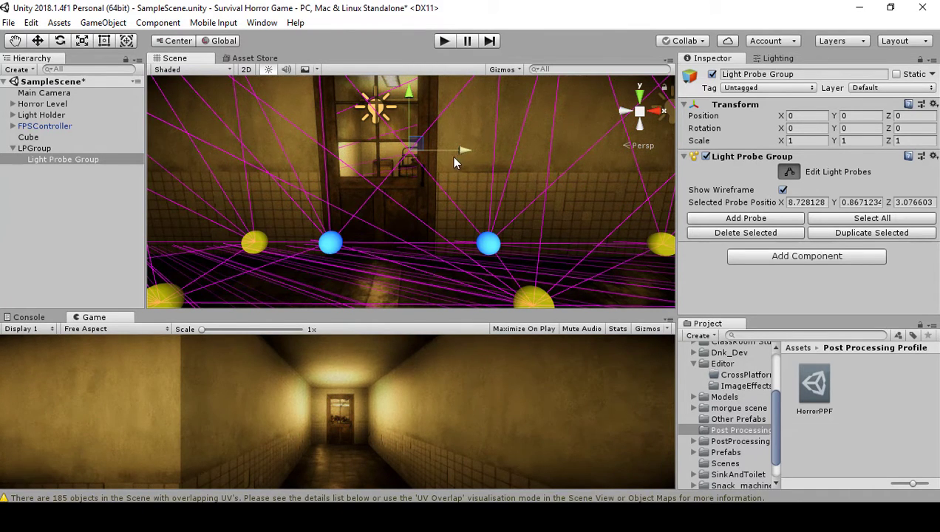
{"action": "left_click_drag", "start_coordinate": [452, 153], "coordinate": [518, 141], "text": "alt"}
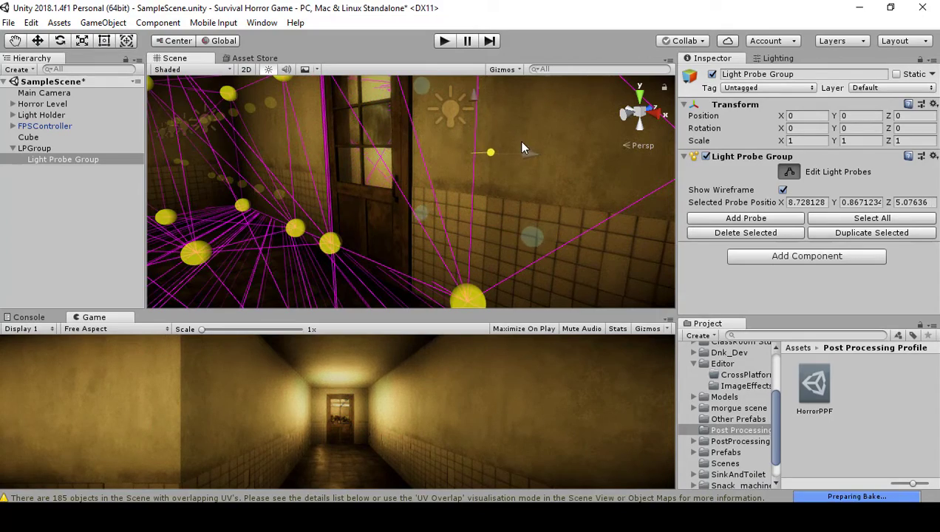
Step: Shift the four probes inside the bedroom away from the side wall, to X about 8.51
{"action": "right_click_drag", "start_coordinate": [437, 193], "coordinate": [536, 178]}
{"action": "left_click_drag", "start_coordinate": [536, 177], "coordinate": [634, 183], "text": "alt"}
{"action": "right_click_drag", "start_coordinate": [633, 182], "coordinate": [626, 178]}
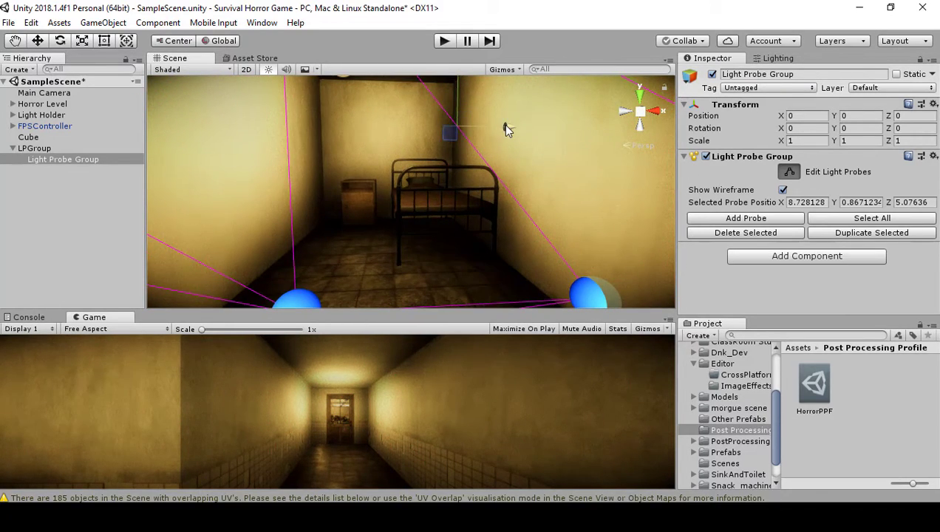
{"action": "left_click_drag", "start_coordinate": [505, 125], "coordinate": [792, 204]}
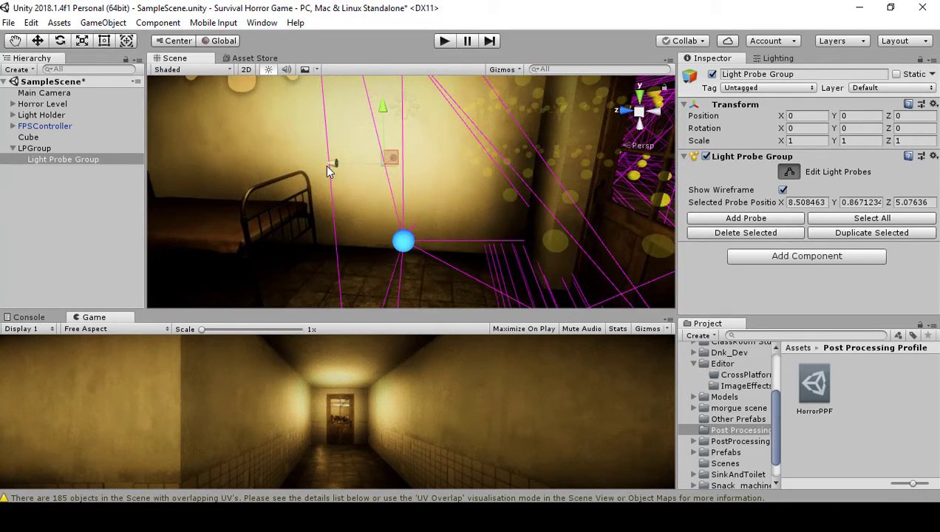
Step: Duplicate the bedroom's four probes twice toward its back wall, to Z about 7.59 and 9.04
{"action": "key", "text": "ctrl+d"}
{"action": "left_click_drag", "start_coordinate": [328, 166], "coordinate": [45, 140]}
{"action": "right_click_drag", "start_coordinate": [230, 175], "coordinate": [229, 178]}
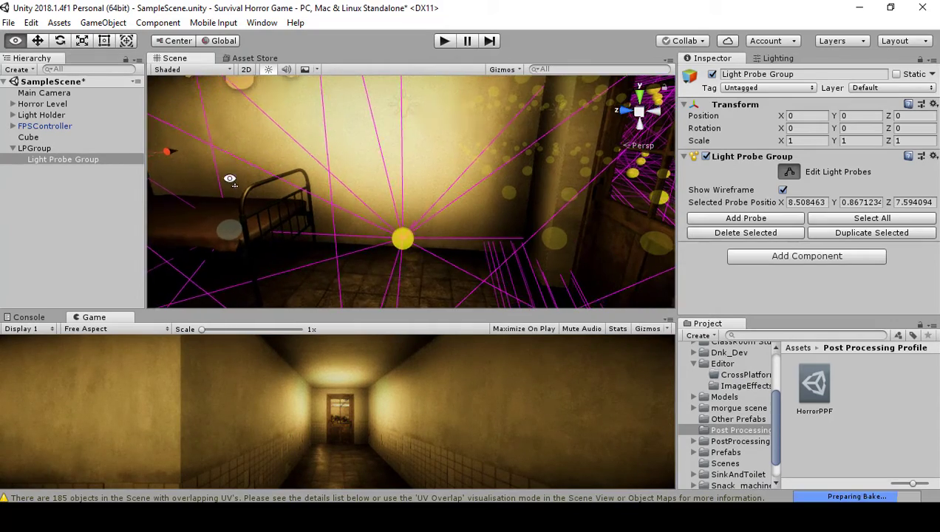
{"action": "left_click_drag", "start_coordinate": [229, 178], "coordinate": [345, 229], "text": "alt"}
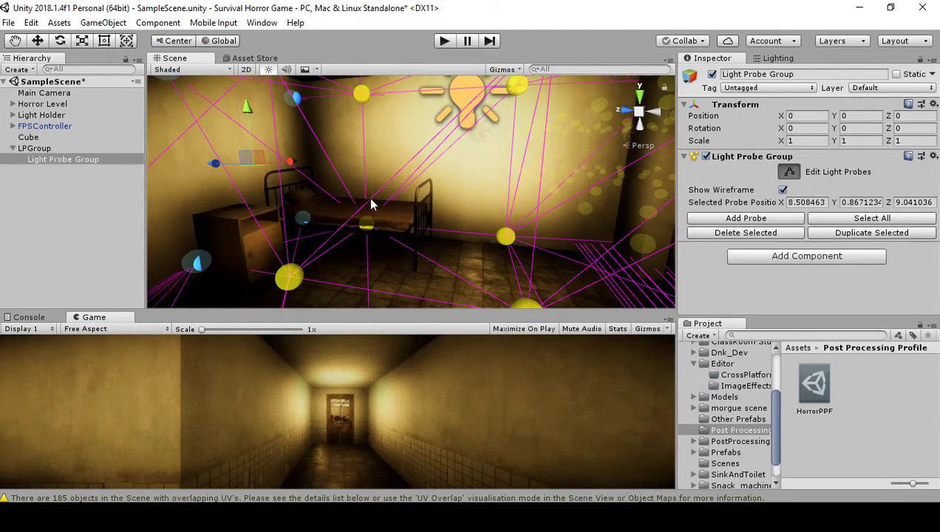
Step: Select all the probes inside the bedroom, duplicate them and move the copies into the next bedroom, to X about 14.21
{"action": "right_click_drag", "start_coordinate": [374, 215], "coordinate": [386, 189]}
{"action": "left_click", "coordinate": [255, 99]}
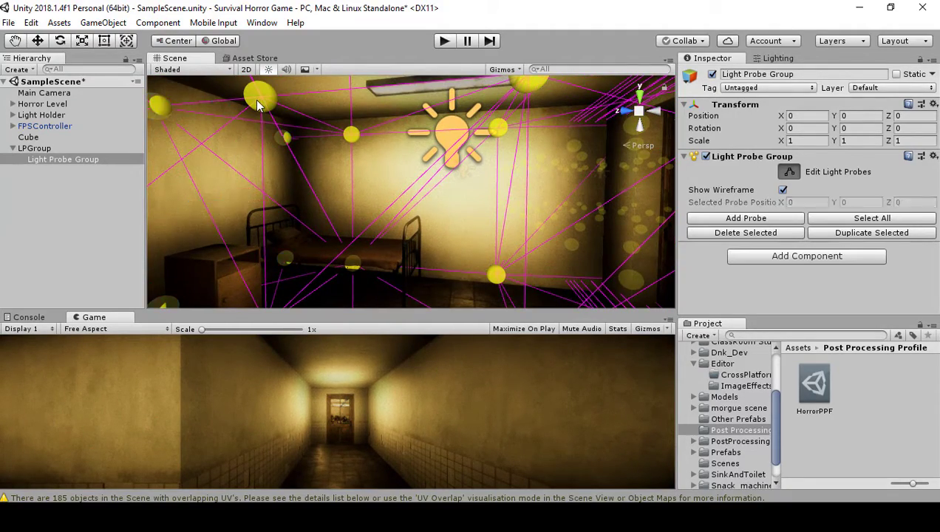
{"action": "right_click_drag", "start_coordinate": [314, 151], "coordinate": [263, 105]}
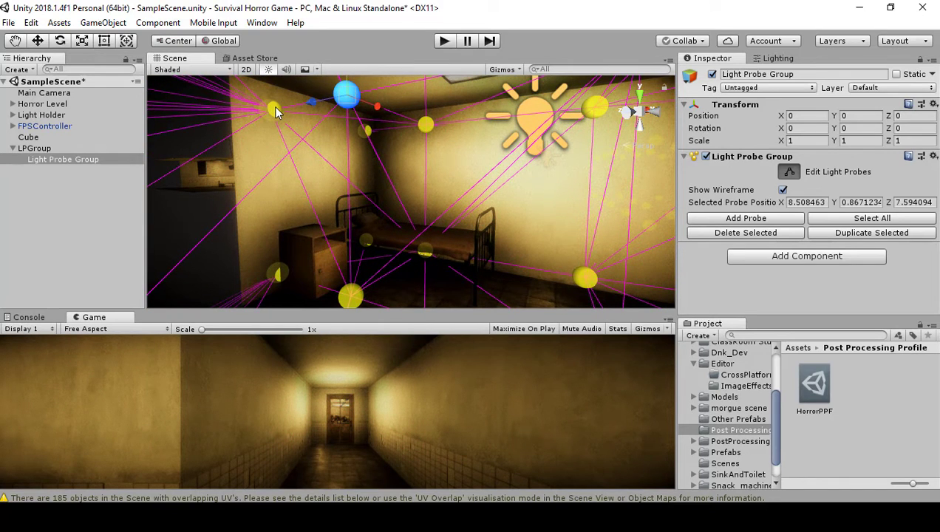
{"action": "left_click", "coordinate": [272, 109]}
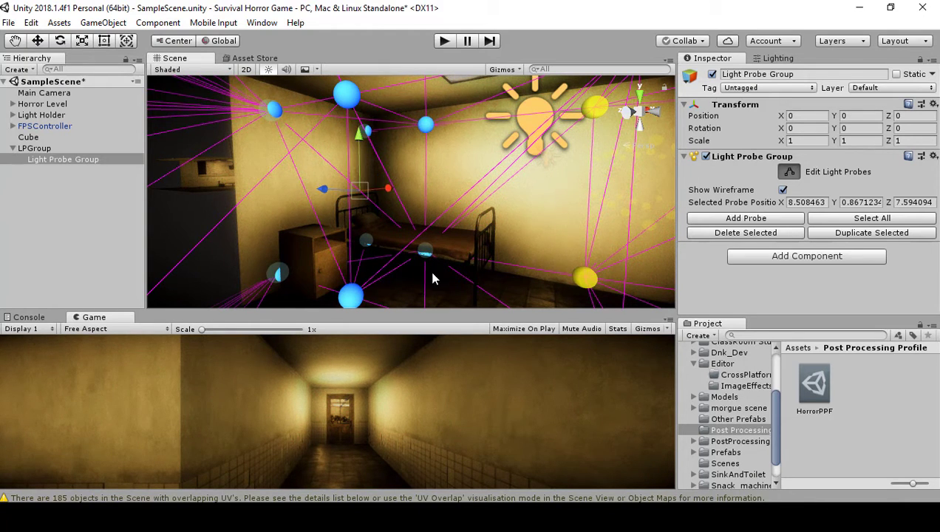
{"action": "right_click_drag", "start_coordinate": [433, 272], "coordinate": [446, 385]}
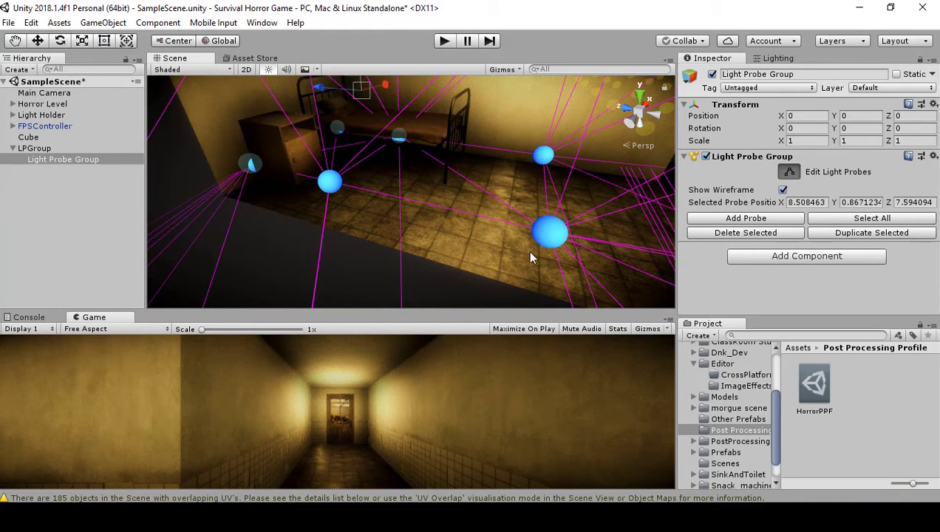
{"action": "left_click_drag", "start_coordinate": [529, 257], "coordinate": [576, 130], "text": "alt"}
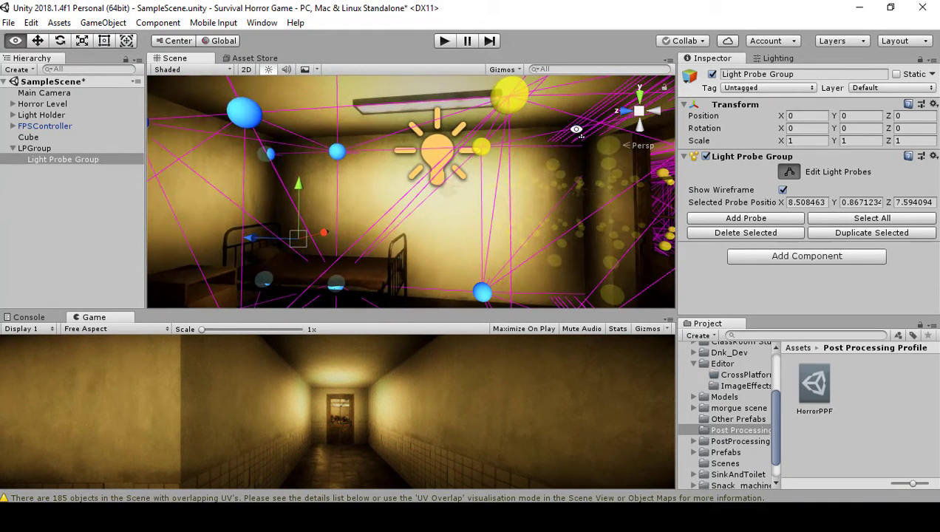
{"action": "left_click", "coordinate": [517, 105], "text": "shift"}
{"action": "left_click", "coordinate": [608, 150], "text": "shift"}
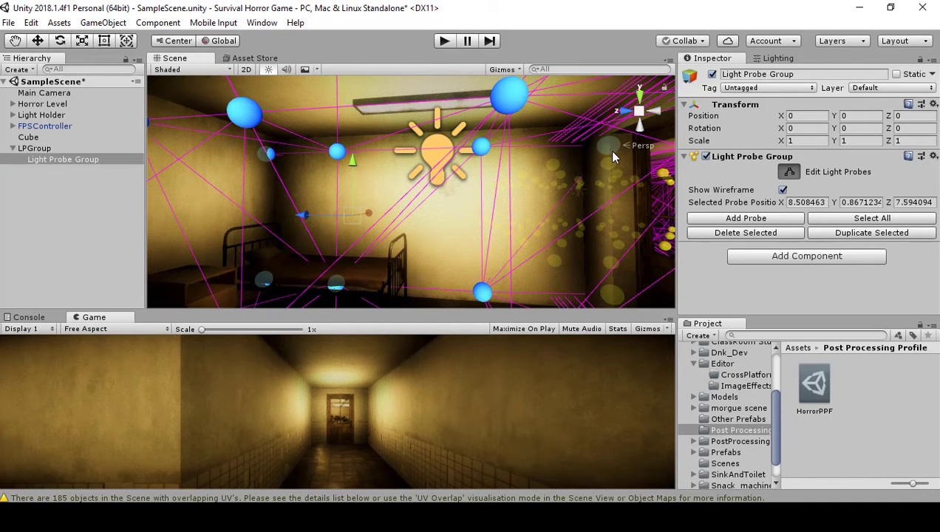
{"action": "left_click_drag", "start_coordinate": [577, 234], "coordinate": [399, 189], "text": "alt"}
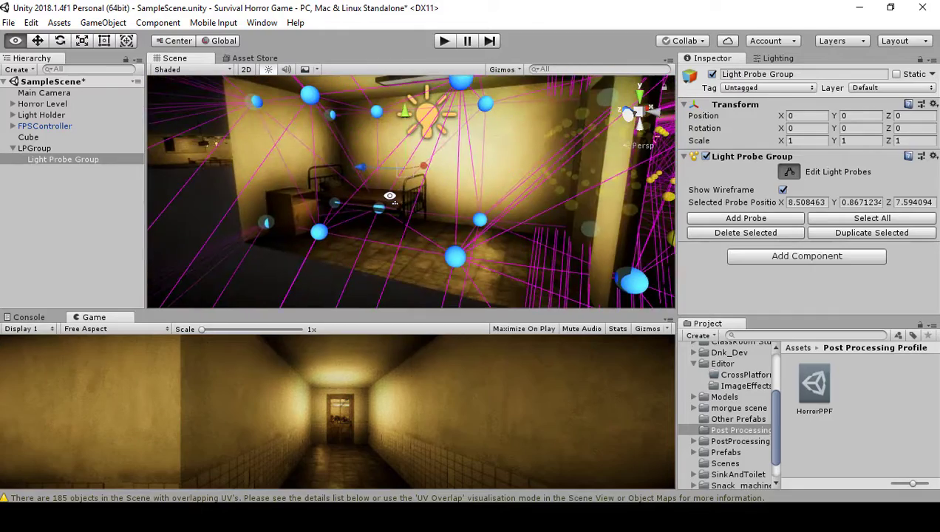
{"action": "left_click_drag", "start_coordinate": [501, 123], "coordinate": [590, 182]}
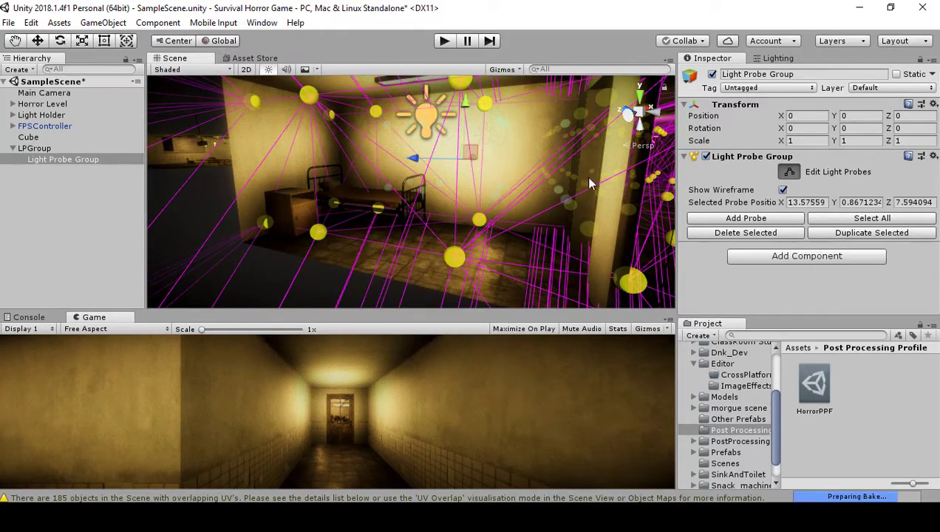
{"action": "right_click_drag", "start_coordinate": [590, 182], "coordinate": [362, 210]}
{"action": "left_click_drag", "start_coordinate": [362, 209], "coordinate": [458, 173], "text": "alt"}
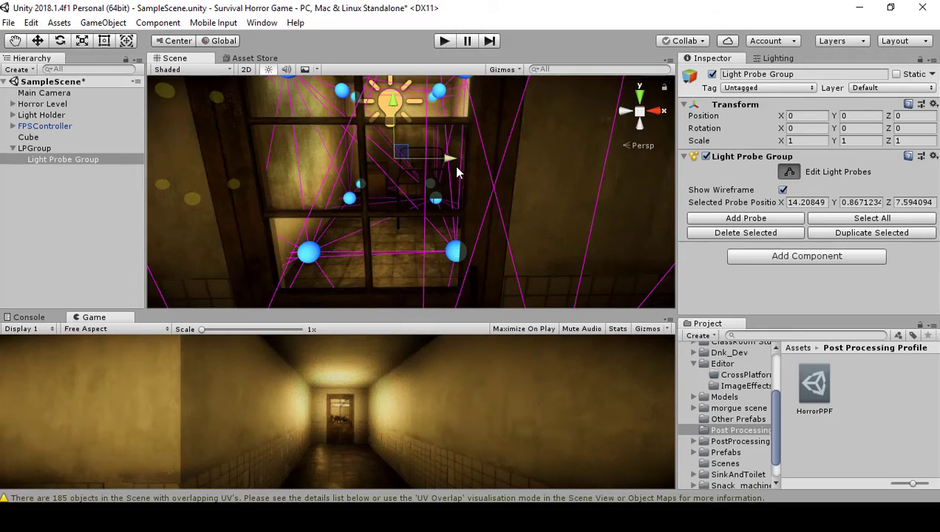
Step: Duplicate the bedroom probe set again and move the copies into the third bedroom, to X about 20.18
{"action": "left_click_drag", "start_coordinate": [459, 175], "coordinate": [674, 174]}
{"action": "key", "text": "d"}
{"action": "mouse_move", "coordinate": [564, 198]}
{"action": "right_mouse_down"}
{"action": "mouse_move", "coordinate": [615, 190]}
{"action": "mouse_move", "coordinate": [560, 186]}
{"action": "right_mouse_up"}
{"action": "left_click_drag", "start_coordinate": [342, 168], "coordinate": [455, 188]}
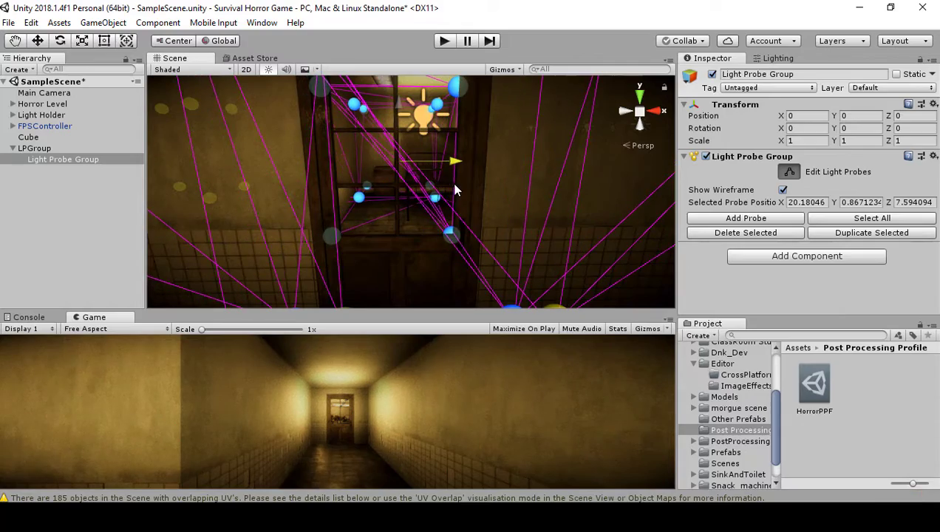
Step: Move the probe pair at Z -1.22 by the far-end door along the wall, to Z about -0.80
{"action": "left_click_drag", "start_coordinate": [547, 184], "coordinate": [379, 109], "text": "alt"}
{"action": "left_click", "coordinate": [379, 108]}
{"action": "right_click_drag", "start_coordinate": [380, 108], "coordinate": [413, 269]}
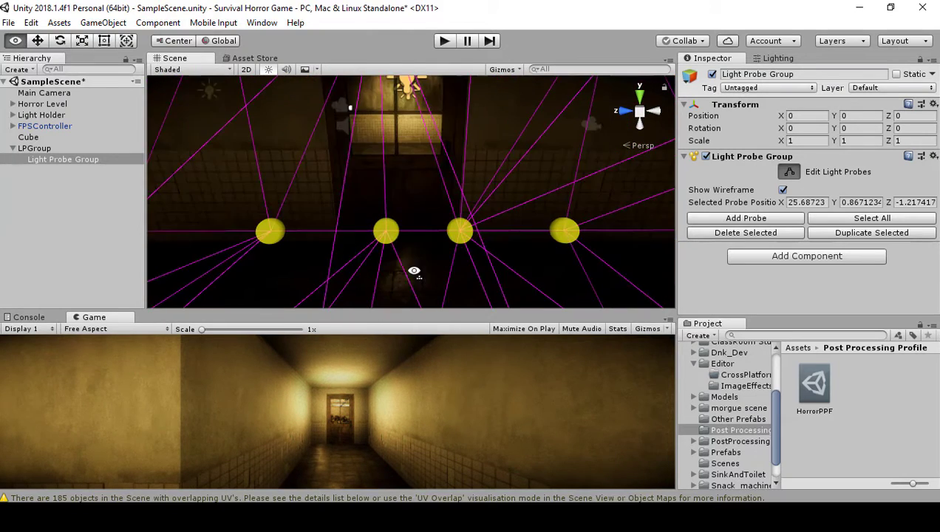
{"action": "left_click_drag", "start_coordinate": [392, 235], "coordinate": [315, 182], "text": "alt"}
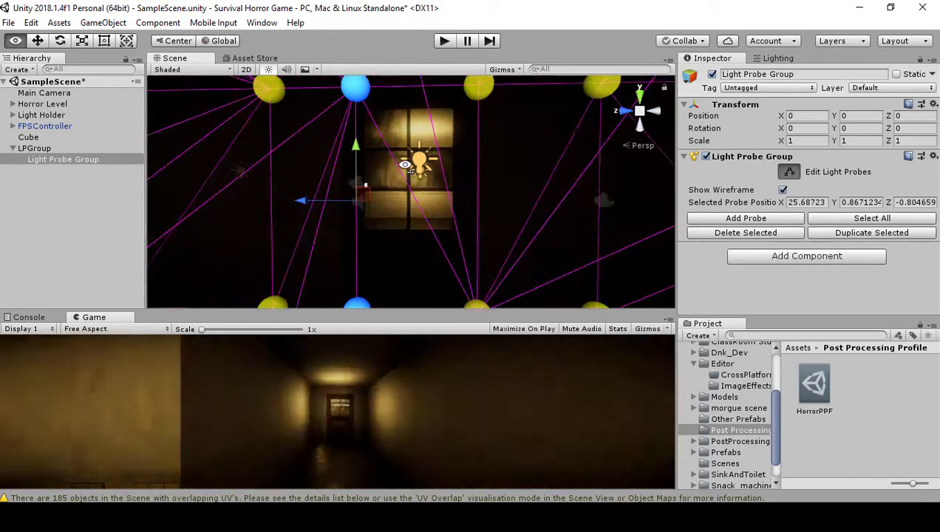
{"action": "right_click_drag", "start_coordinate": [405, 164], "coordinate": [429, 128]}
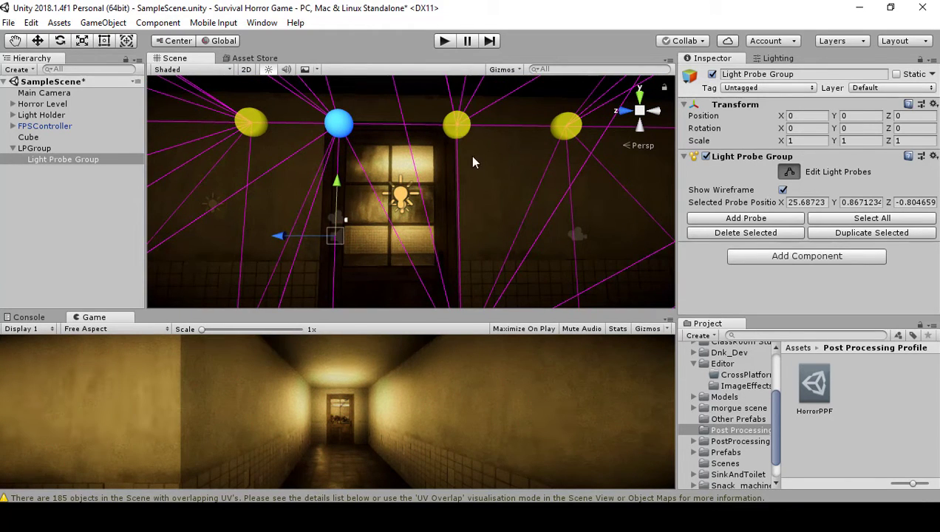
Step: Duplicate the probe pair at X 22.85 on the Z -5.33 wall and place the copies beside the door, at X about 21.88
{"action": "left_click_drag", "start_coordinate": [473, 162], "coordinate": [414, 236], "text": "alt"}
{"action": "left_click_drag", "start_coordinate": [496, 183], "coordinate": [652, 175]}
{"action": "right_click_drag", "start_coordinate": [596, 194], "coordinate": [870, 202]}
{"action": "left_click_drag", "start_coordinate": [872, 208], "coordinate": [308, 150], "text": "alt"}
{"action": "left_click", "coordinate": [392, 127]}
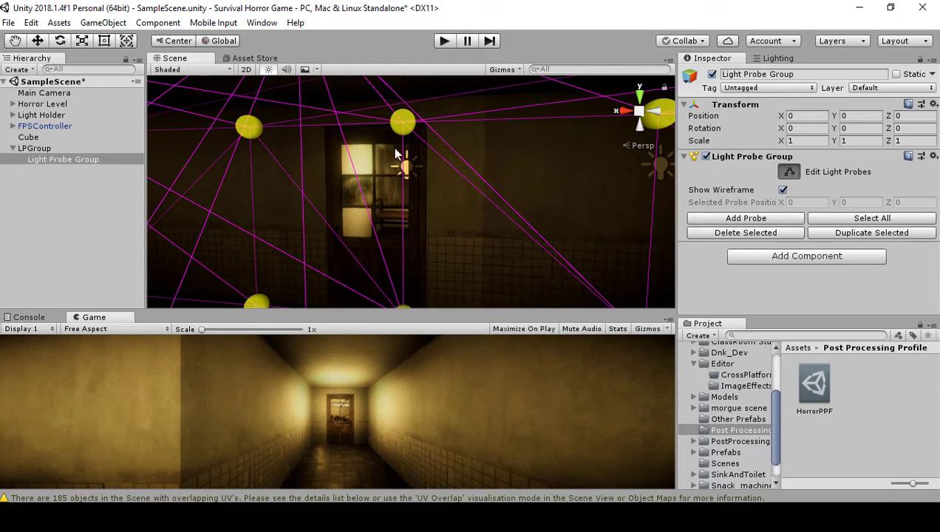
{"action": "right_click_drag", "start_coordinate": [560, 181], "coordinate": [342, 156]}
{"action": "left_click", "coordinate": [368, 110]}
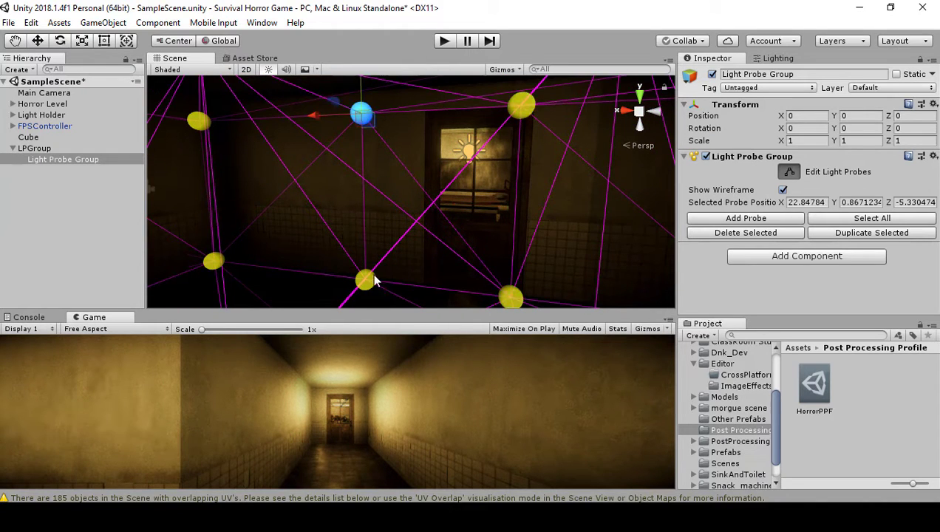
{"action": "left_click", "coordinate": [367, 281], "text": "shift"}
{"action": "left_click_drag", "start_coordinate": [320, 204], "coordinate": [377, 206]}
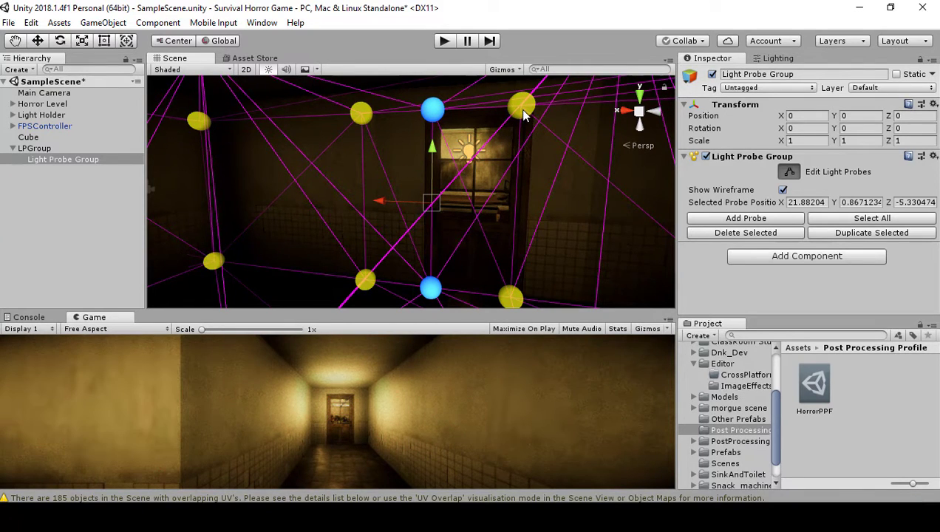
Step: Duplicate the probe pairs flanking the door on the Z -5.33 wall and move the copies through it, to Z about -6.81
{"action": "left_click", "coordinate": [521, 108], "text": "shift"}
{"action": "right_click_drag", "start_coordinate": [529, 211], "coordinate": [381, 235]}
{"action": "left_click_drag", "start_coordinate": [348, 235], "coordinate": [469, 217]}
{"action": "right_click_drag", "start_coordinate": [469, 217], "coordinate": [662, 183]}
{"action": "left_click_drag", "start_coordinate": [662, 183], "coordinate": [75, 234], "text": "alt"}
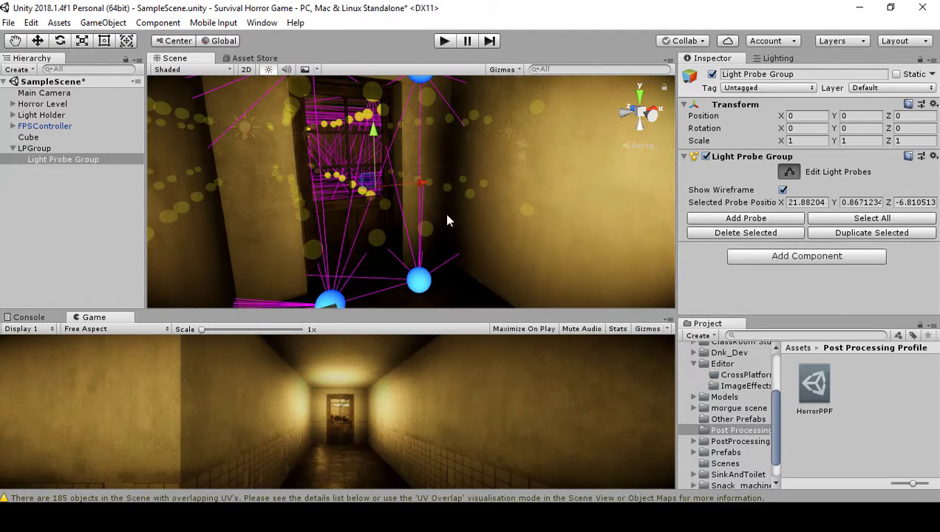
Step: Select the upper and lower probes at X 20.85 inside that room and move them outward, to X about 20.14
{"action": "right_click_drag", "start_coordinate": [447, 220], "coordinate": [398, 142]}
{"action": "left_click", "coordinate": [387, 89]}
{"action": "mouse_move", "coordinate": [387, 88]}
{"action": "right_mouse_down"}
{"action": "mouse_move", "coordinate": [424, 278]}
{"action": "mouse_move", "coordinate": [387, 127]}
{"action": "mouse_move", "coordinate": [392, 104]}
{"action": "right_mouse_up"}
{"action": "left_click", "coordinate": [434, 105]}
{"action": "right_click_drag", "start_coordinate": [472, 203], "coordinate": [454, 312]}
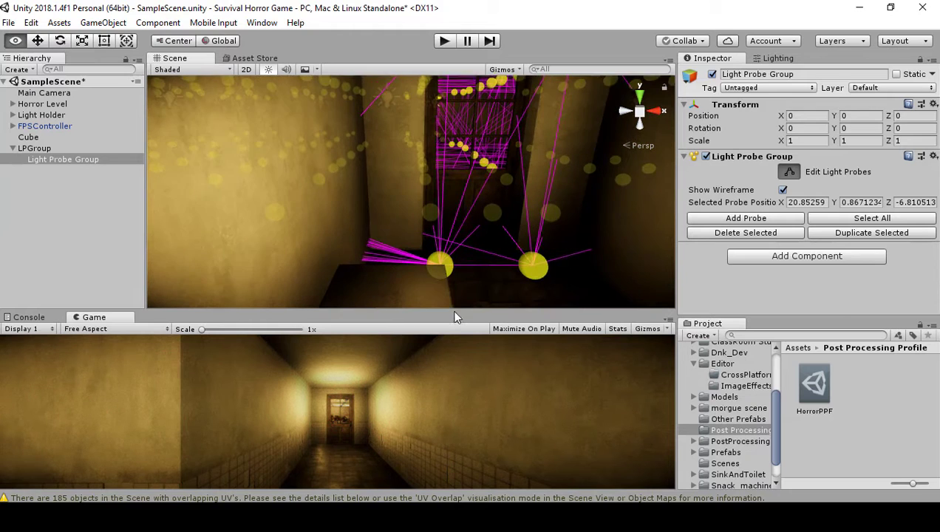
{"action": "left_click", "coordinate": [437, 258]}
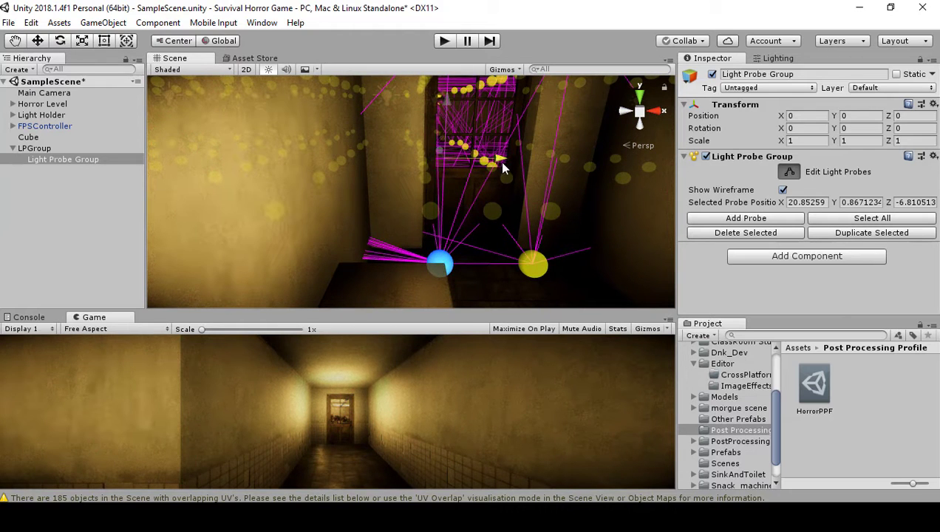
{"action": "left_click_drag", "start_coordinate": [503, 169], "coordinate": [430, 175]}
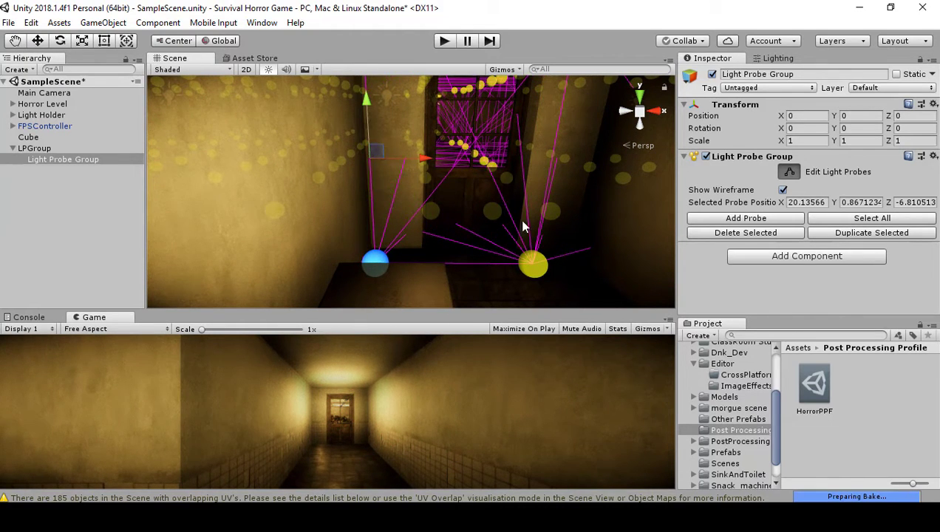
Step: Select the lower and upper probes at X 21.88 inside the bedroom and move them outward, to X about 22.30
{"action": "left_click", "coordinate": [534, 261]}
{"action": "left_click_drag", "start_coordinate": [533, 262], "coordinate": [558, 132], "text": "alt"}
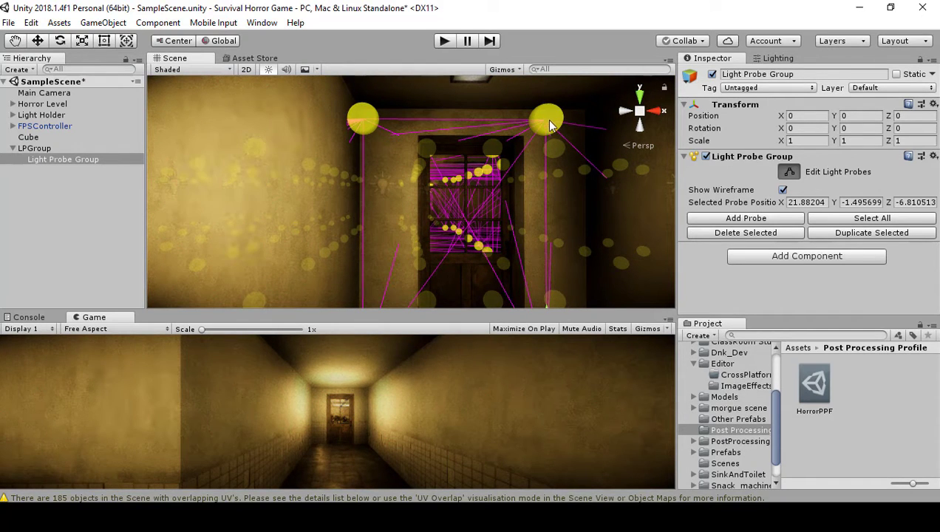
{"action": "left_click", "coordinate": [546, 122]}
{"action": "left_click_drag", "start_coordinate": [547, 122], "coordinate": [576, 273], "text": "alt"}
{"action": "left_click_drag", "start_coordinate": [604, 179], "coordinate": [642, 176]}
{"action": "left_click_drag", "start_coordinate": [525, 237], "coordinate": [499, 179], "text": "alt"}
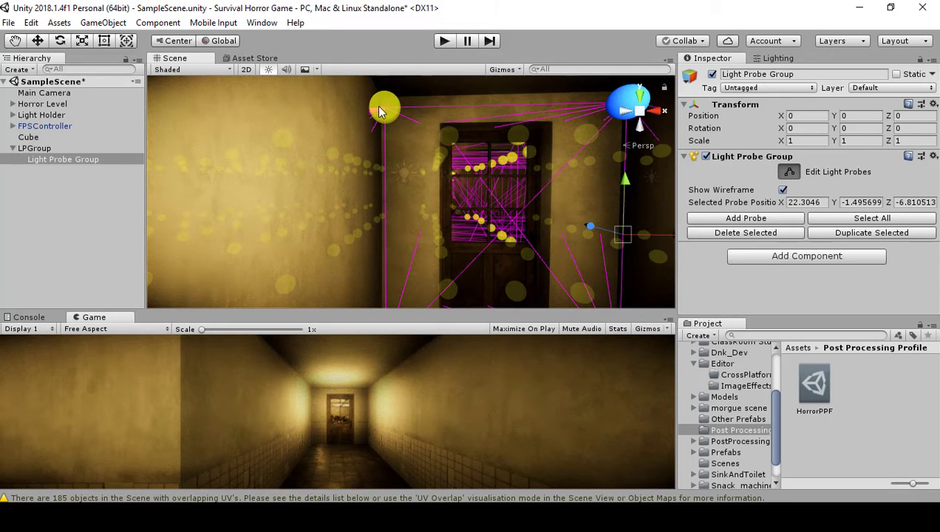
Step: Select the four probes at Z -6.81 inside the bedroom and duplicate them deeper into it, adding rows at Z about -8.88 and -11.64
{"action": "left_click_drag", "start_coordinate": [378, 108], "coordinate": [419, 285], "text": "alt"}
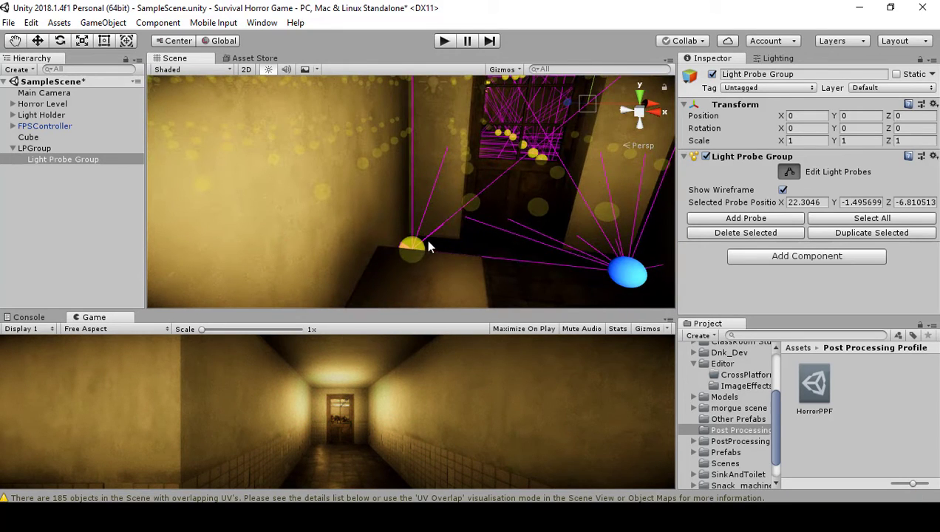
{"action": "left_click_drag", "start_coordinate": [416, 249], "coordinate": [314, 204], "text": "alt"}
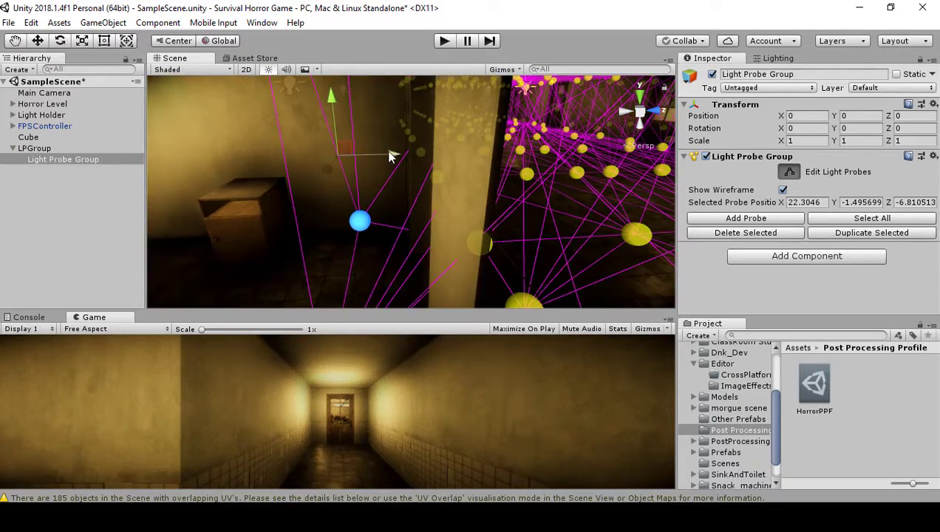
{"action": "left_click_drag", "start_coordinate": [390, 157], "coordinate": [328, 201], "text": "alt"}
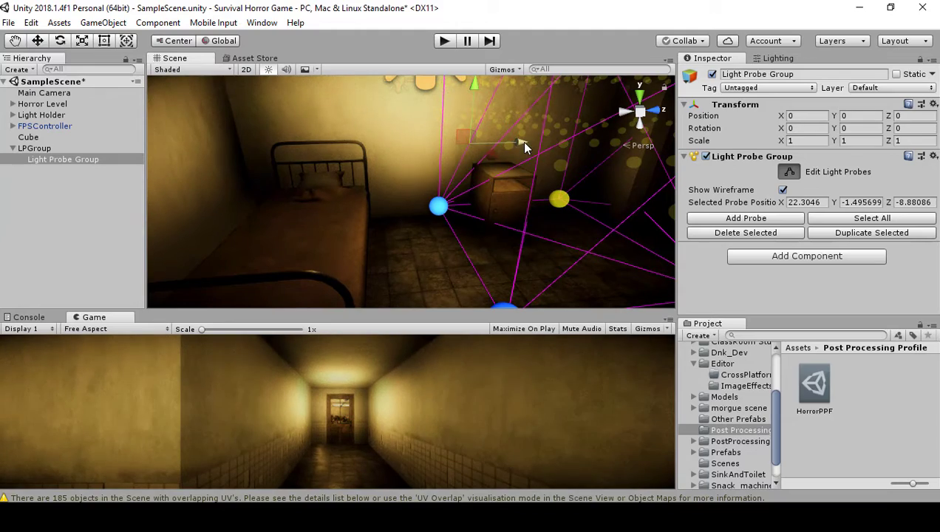
{"action": "left_click_drag", "start_coordinate": [521, 141], "coordinate": [275, 192]}
{"action": "right_click_drag", "start_coordinate": [314, 198], "coordinate": [417, 201]}
{"action": "left_click_drag", "start_coordinate": [417, 201], "coordinate": [383, 240], "text": "alt"}
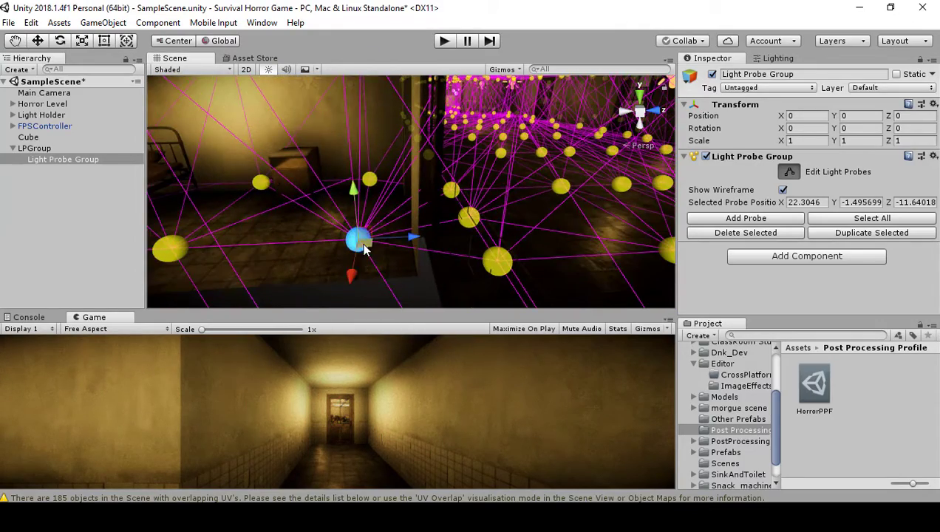
Step: Select all the probes inside the bedroom, duplicate them and place the copies behind another side-room door, to X about 10.13
{"action": "left_click", "coordinate": [369, 179], "text": "shift"}
{"action": "left_click", "coordinate": [260, 183], "text": "shift"}
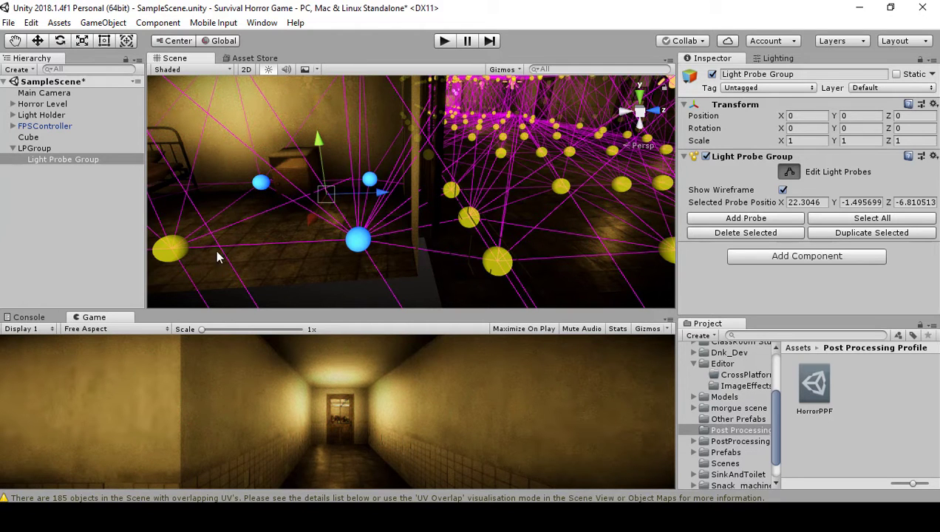
{"action": "left_click", "coordinate": [168, 248], "text": "shift"}
{"action": "left_click_drag", "start_coordinate": [321, 262], "coordinate": [198, 217], "text": "alt"}
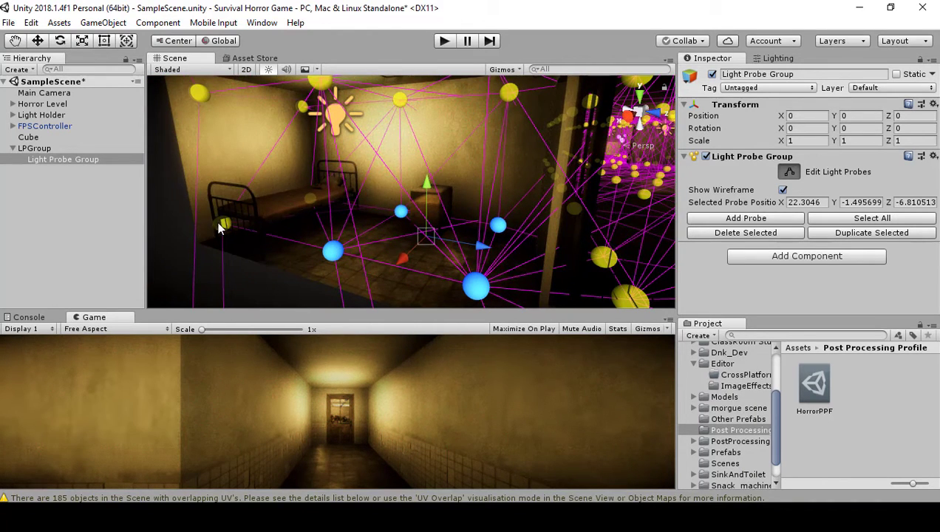
{"action": "left_click", "coordinate": [223, 222], "text": "shift"}
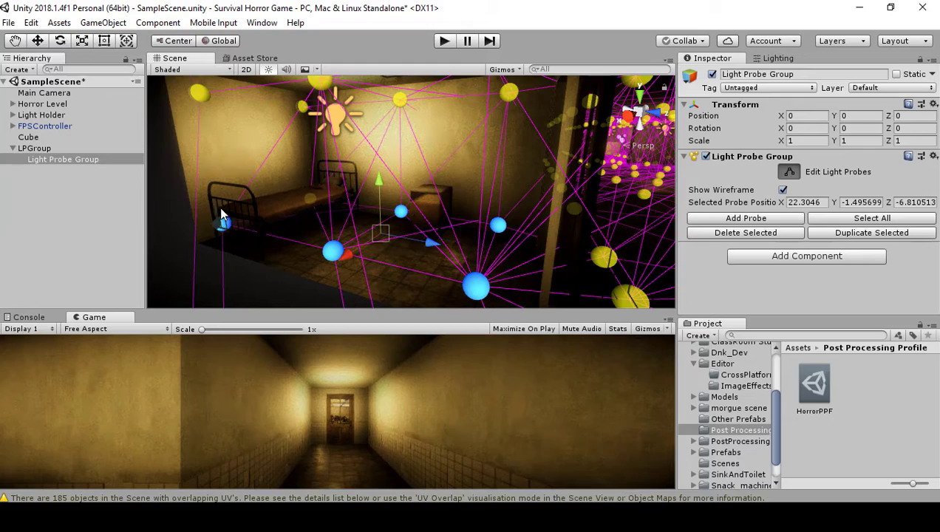
{"action": "left_click", "coordinate": [198, 95], "text": "shift"}
{"action": "left_click_drag", "start_coordinate": [256, 137], "coordinate": [359, 130], "text": "alt"}
{"action": "left_click", "coordinate": [348, 125], "text": "shift"}
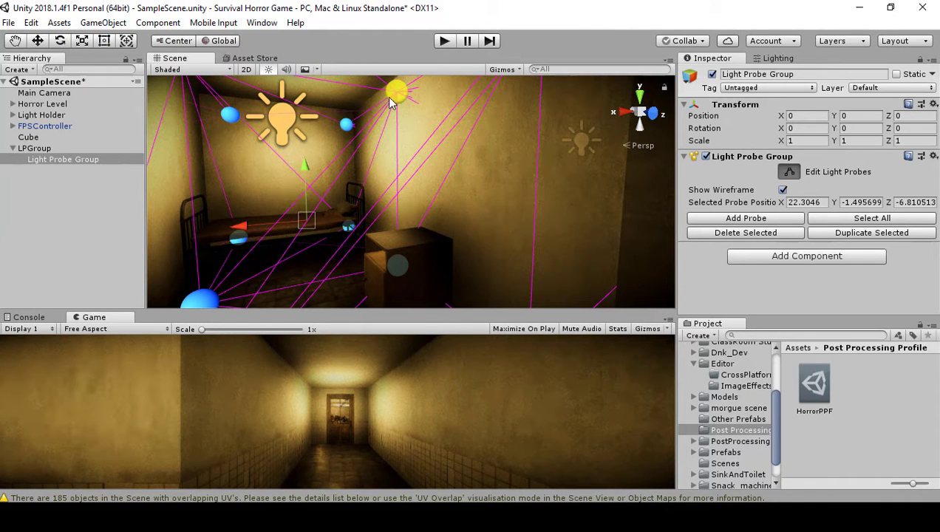
{"action": "left_click_drag", "start_coordinate": [399, 91], "coordinate": [281, 139], "text": "alt"}
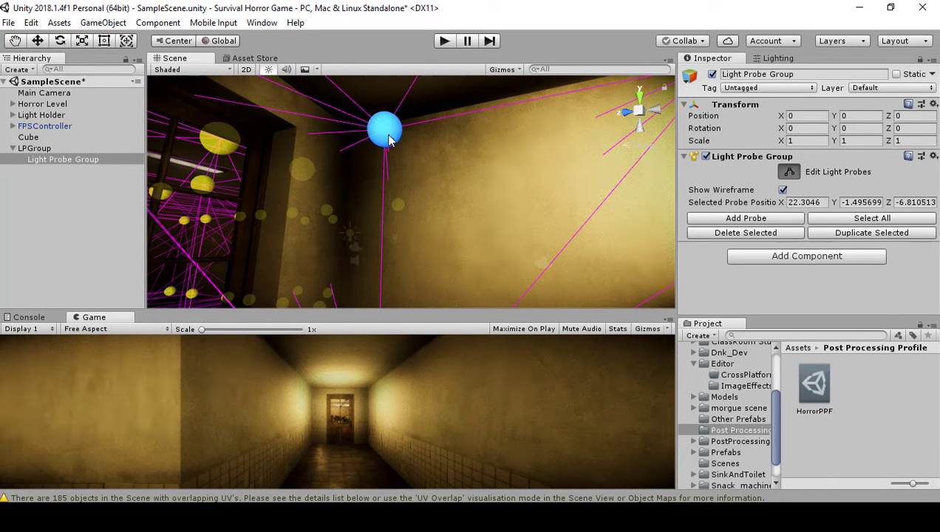
{"action": "left_click_drag", "start_coordinate": [402, 135], "coordinate": [232, 236], "text": "alt"}
{"action": "key", "text": "ctrl+d"}
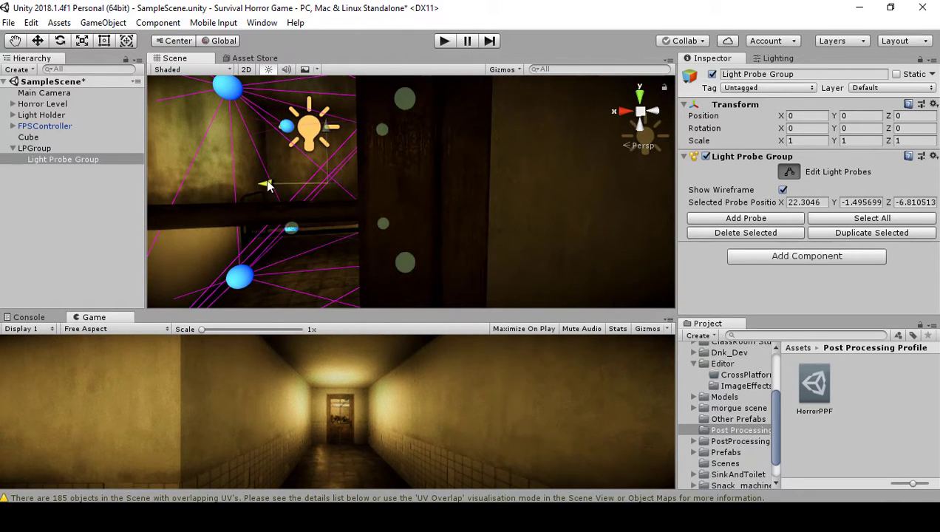
{"action": "left_click_drag", "start_coordinate": [267, 184], "coordinate": [560, 192]}
{"action": "left_click_drag", "start_coordinate": [559, 193], "coordinate": [549, 221], "text": "alt"}
{"action": "left_click_drag", "start_coordinate": [286, 181], "coordinate": [527, 196]}
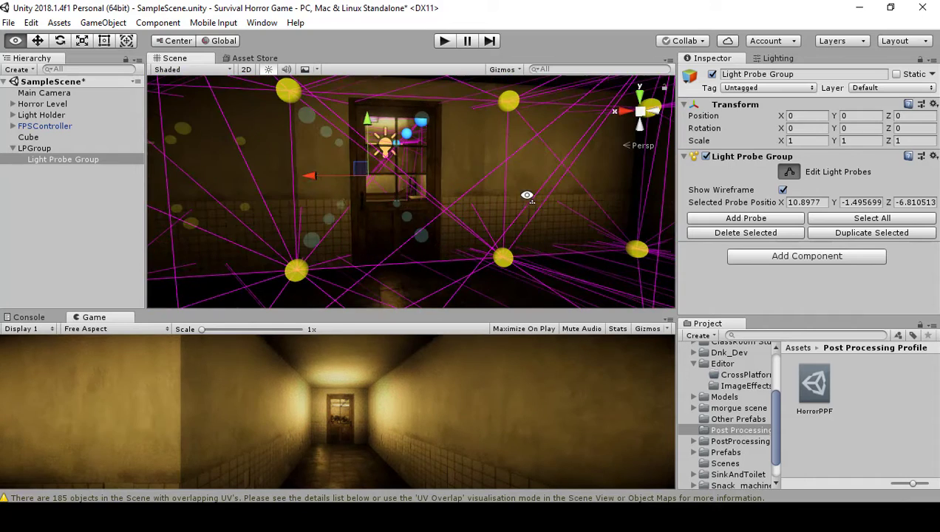
{"action": "left_click_drag", "start_coordinate": [332, 179], "coordinate": [339, 179]}
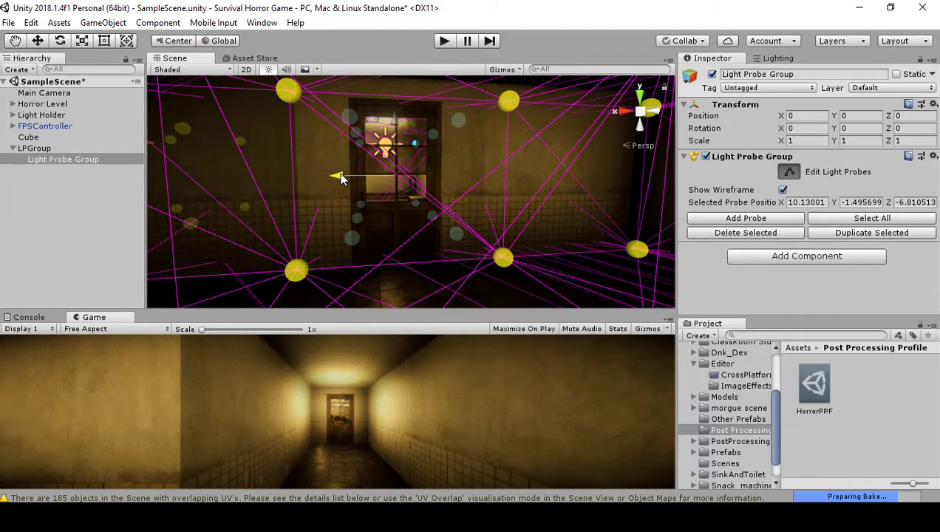
Step: Select the upper and lower probes at Z -2.07 inside the far-end room and move them to Z about -3.04 and X about 26.52
{"action": "right_click_drag", "start_coordinate": [460, 181], "coordinate": [64, 161]}
{"action": "key", "text": "w"}
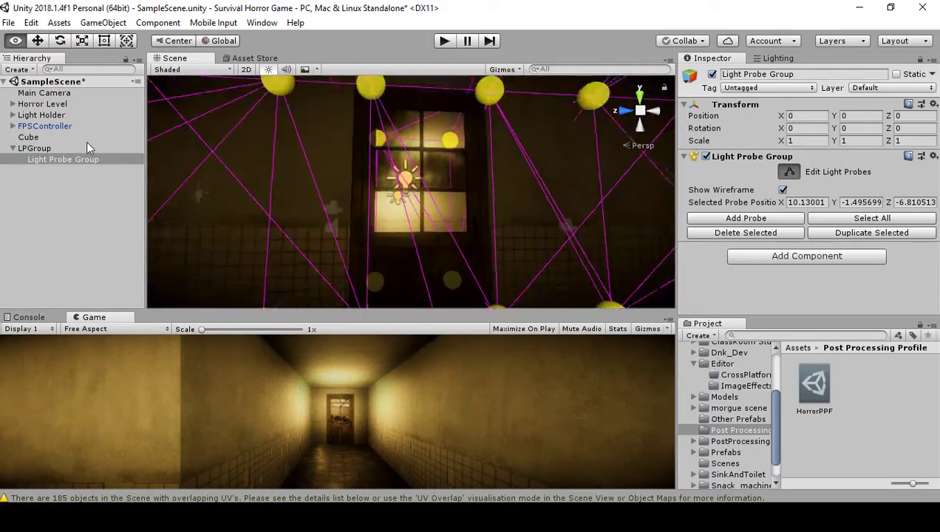
{"action": "mouse_move", "coordinate": [89, 196]}
{"action": "right_mouse_down"}
{"action": "mouse_move", "coordinate": [211, 211]}
{"action": "mouse_move", "coordinate": [106, 204]}
{"action": "right_mouse_up"}
{"action": "right_click_drag", "start_coordinate": [401, 211], "coordinate": [718, 226]}
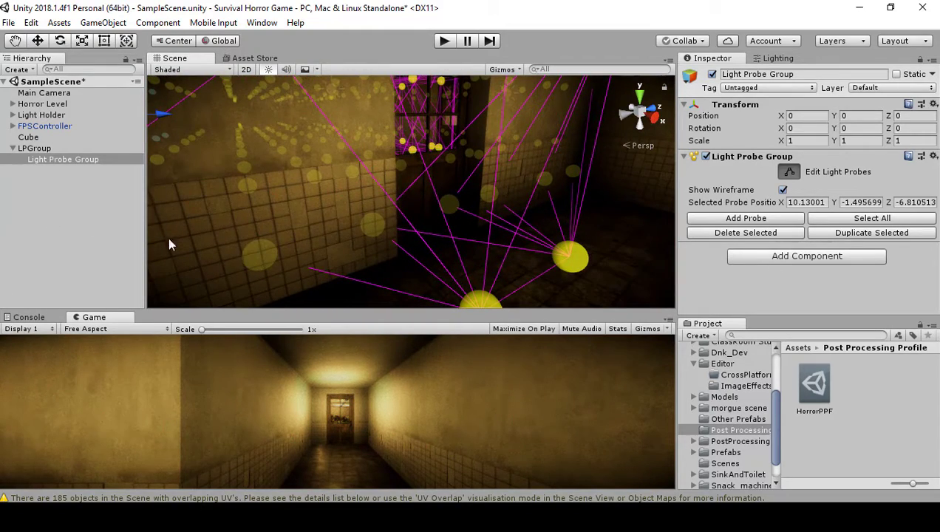
{"action": "left_click_drag", "start_coordinate": [168, 244], "coordinate": [415, 250], "text": "alt"}
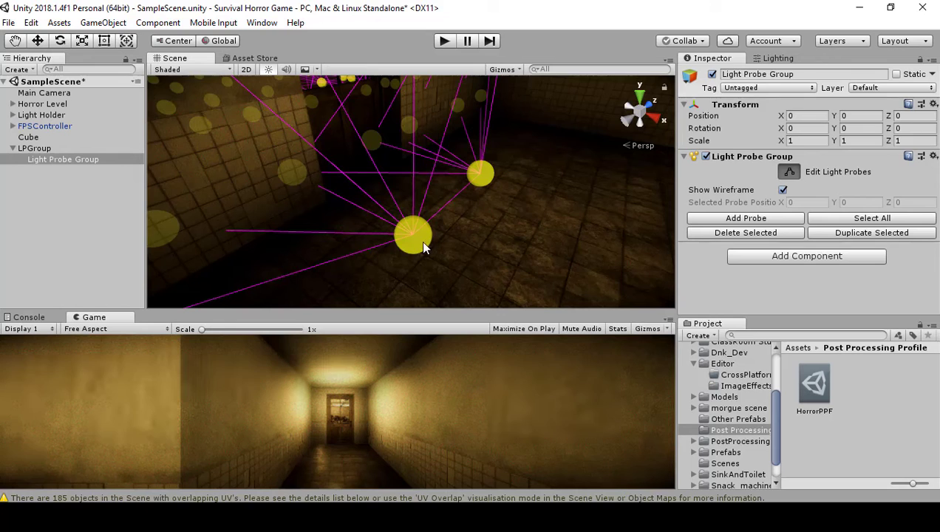
{"action": "right_click_drag", "start_coordinate": [489, 244], "coordinate": [433, 122]}
{"action": "right_click_drag", "start_coordinate": [486, 212], "coordinate": [374, 164]}
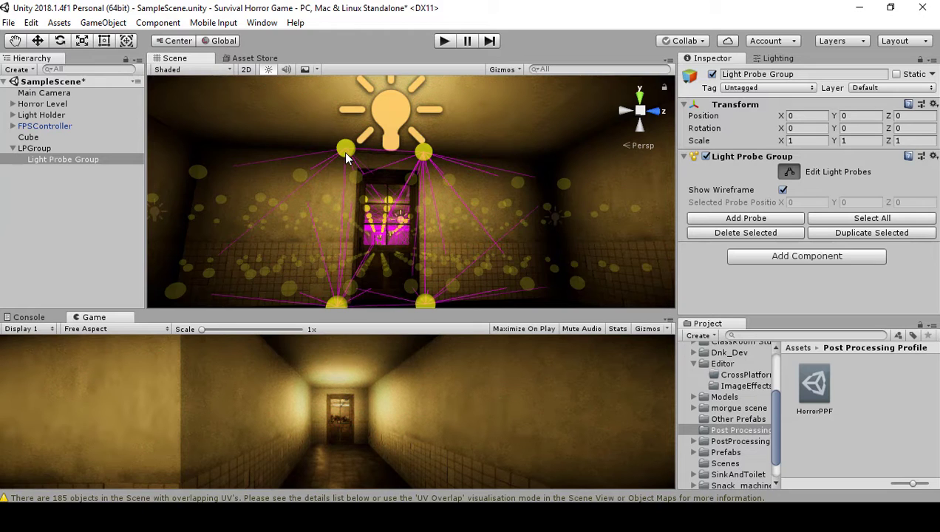
{"action": "left_click", "coordinate": [345, 151]}
{"action": "right_click_drag", "start_coordinate": [343, 153], "coordinate": [336, 278]}
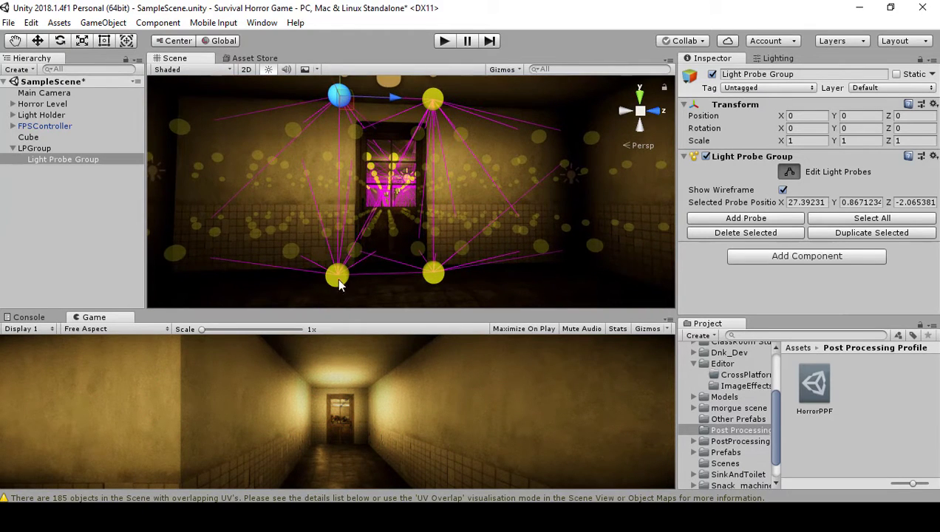
{"action": "left_click", "coordinate": [338, 278], "text": "shift"}
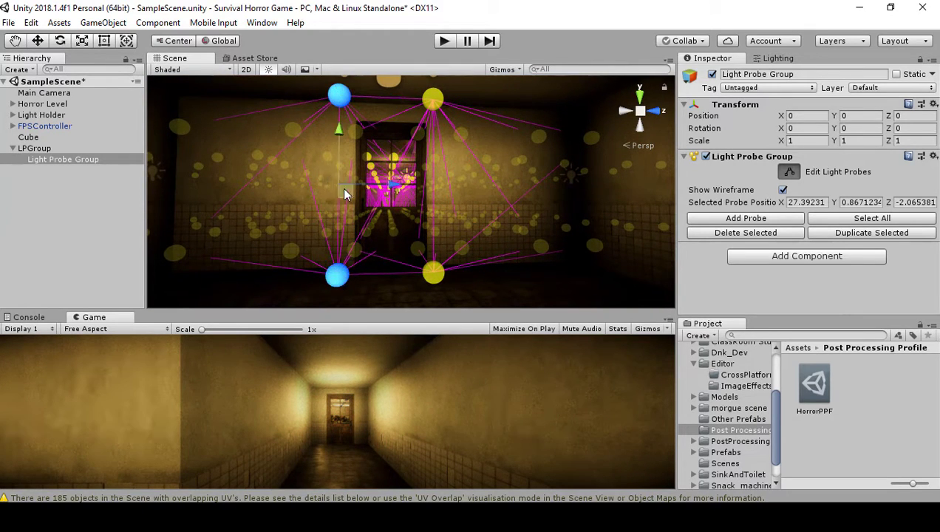
{"action": "left_click_drag", "start_coordinate": [388, 190], "coordinate": [314, 185]}
{"action": "right_click_drag", "start_coordinate": [350, 202], "coordinate": [378, 184]}
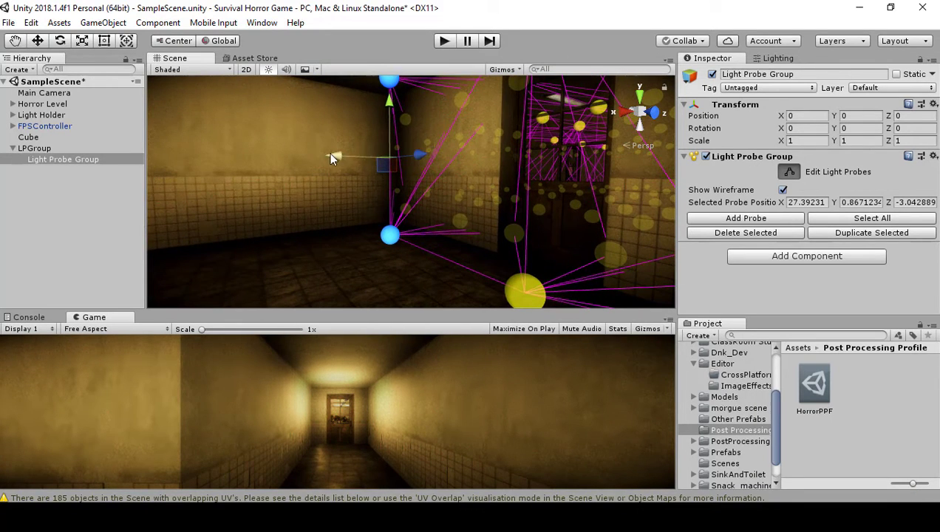
{"action": "left_click_drag", "start_coordinate": [334, 154], "coordinate": [377, 162]}
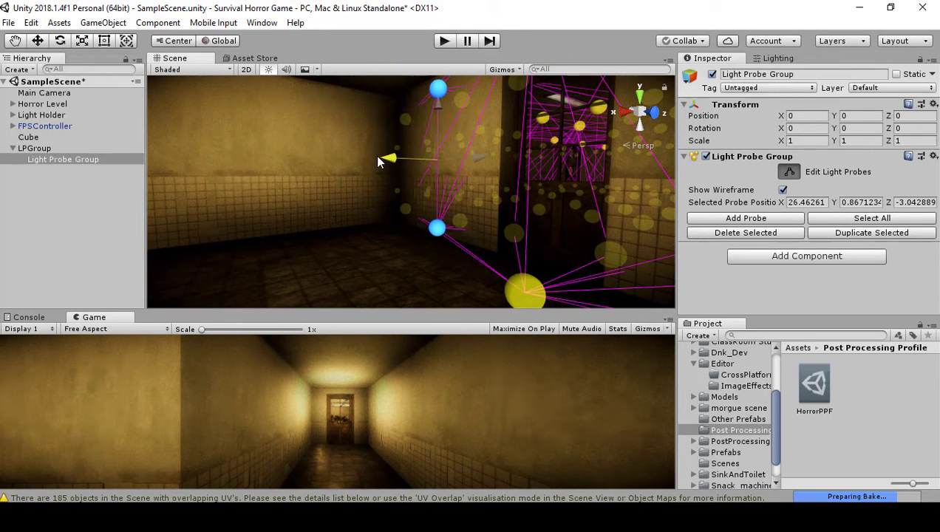
Step: Select the probe pair at Z -0.80 beside the far-end room's door and move it closer to the wall, to X about 26.28
{"action": "left_click", "coordinate": [519, 287]}
{"action": "key", "text": "f"}
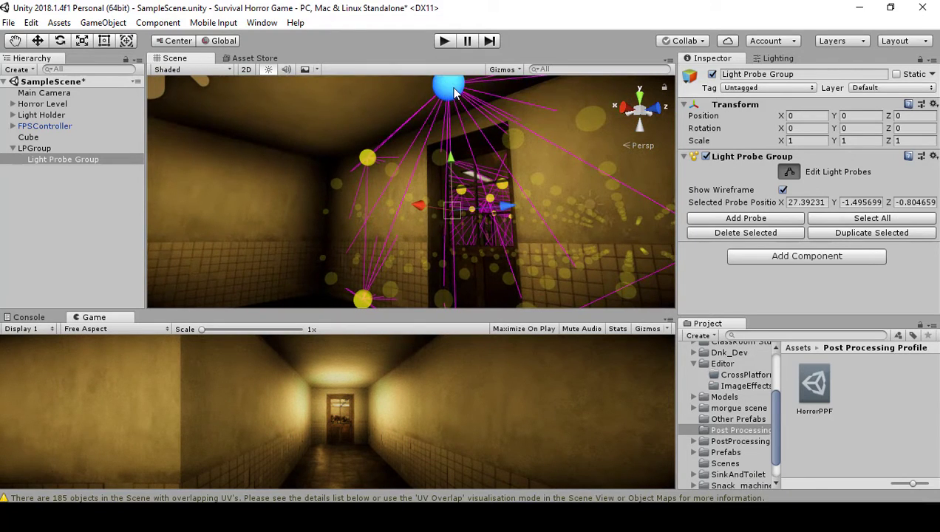
{"action": "right_click_drag", "start_coordinate": [483, 246], "coordinate": [438, 190]}
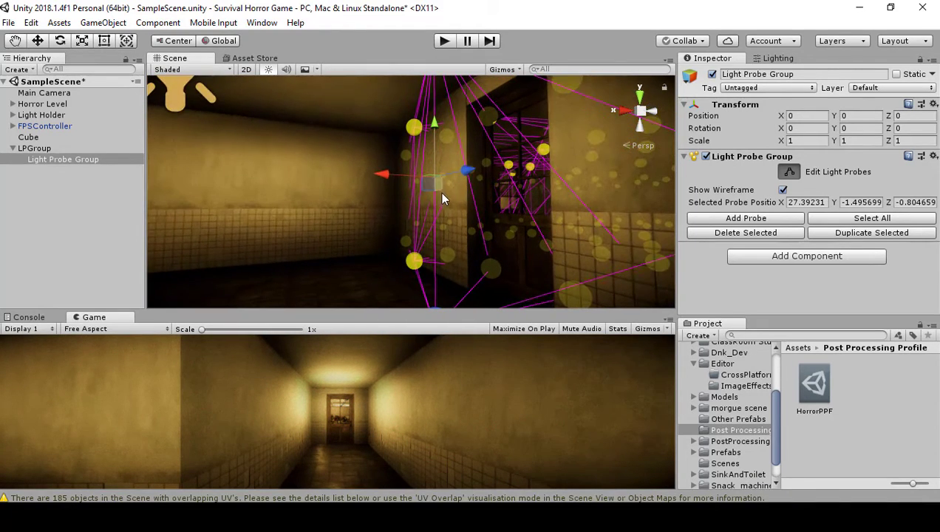
{"action": "left_click_drag", "start_coordinate": [384, 181], "coordinate": [488, 195]}
Step: Duplicate the probe pair at Z -3.04 and move the copies along the door wall toward the room's corner
{"action": "right_click_drag", "start_coordinate": [510, 190], "coordinate": [598, 222]}
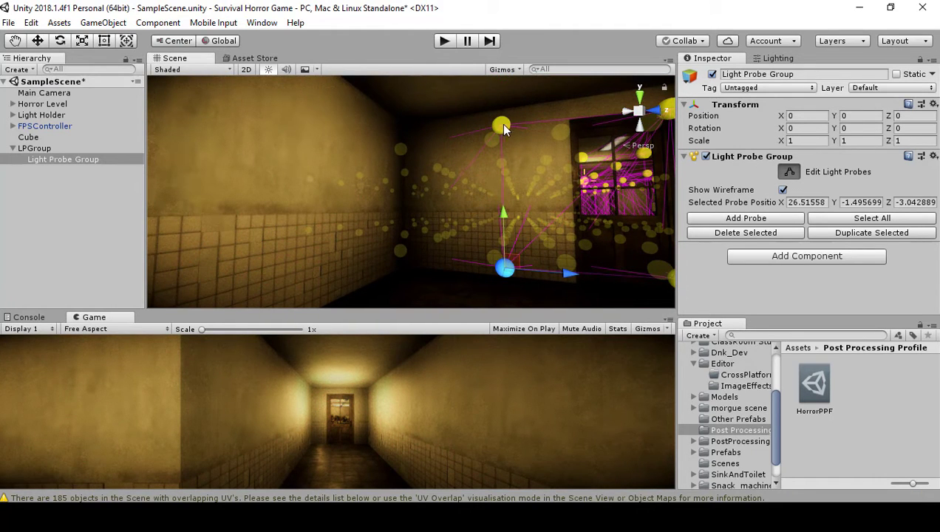
{"action": "left_click", "coordinate": [501, 125], "text": "shift"}
{"action": "left_click_drag", "start_coordinate": [566, 196], "coordinate": [478, 189]}
{"action": "right_click_drag", "start_coordinate": [478, 189], "coordinate": [609, 234]}
Step: Duplicate the probe pair at Z -0.80 to add two more pairs along the door wall, the last at Z about 2.18
{"action": "left_click", "coordinate": [422, 253]}
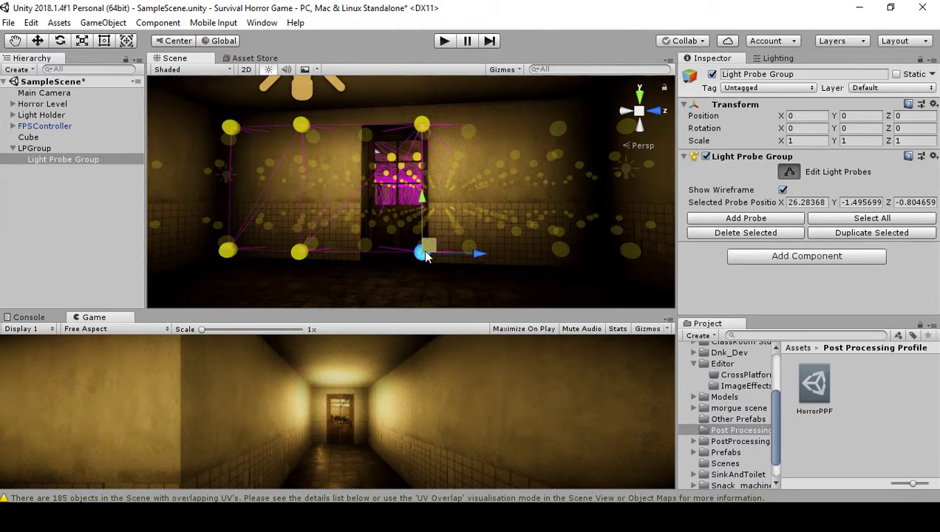
{"action": "left_click", "coordinate": [421, 125], "text": "shift"}
{"action": "left_click_drag", "start_coordinate": [476, 188], "coordinate": [651, 198]}
{"action": "right_click_drag", "start_coordinate": [538, 205], "coordinate": [403, 187]}
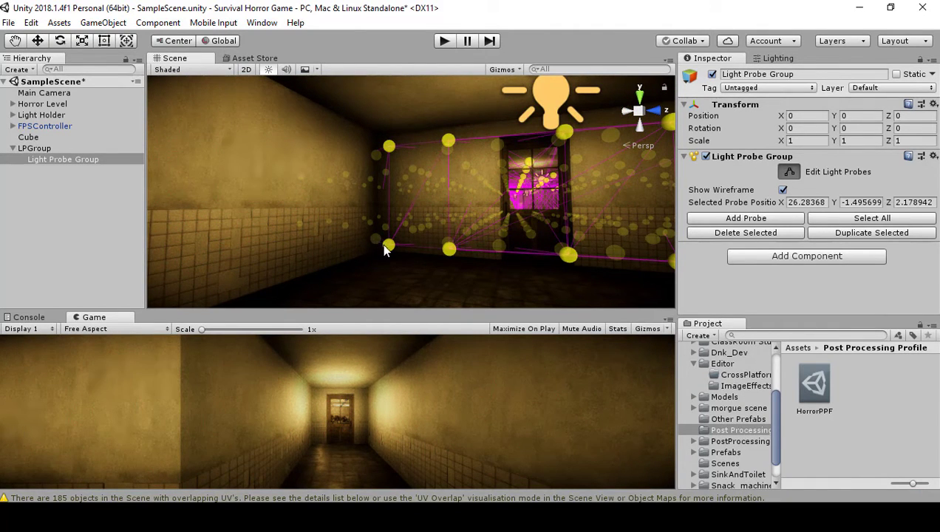
Step: Select all ten probes along the door wall and duplicate them into three more rows across the room, the last at X about 31.23
{"action": "left_click", "coordinate": [388, 145], "text": "shift"}
{"action": "left_click", "coordinate": [448, 248], "text": "shift"}
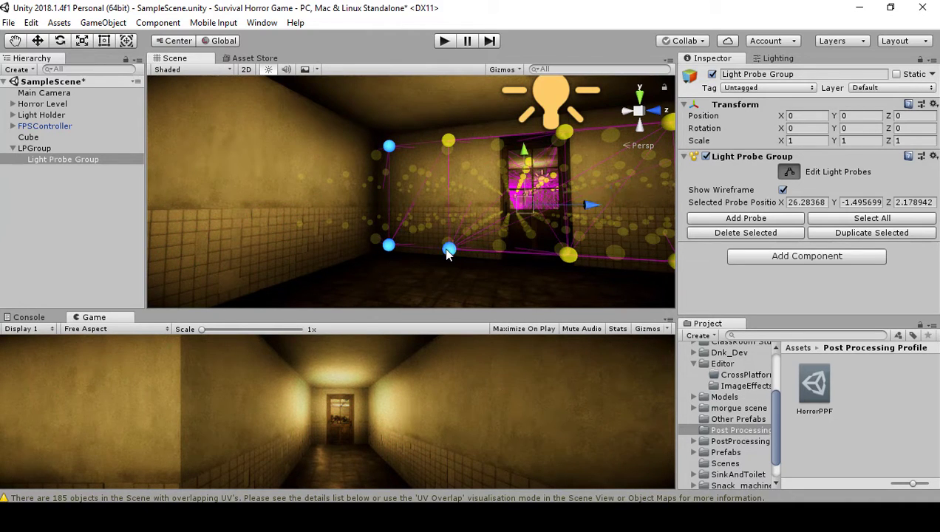
{"action": "left_click", "coordinate": [447, 141], "text": "shift"}
{"action": "right_click_drag", "start_coordinate": [510, 204], "coordinate": [569, 207]}
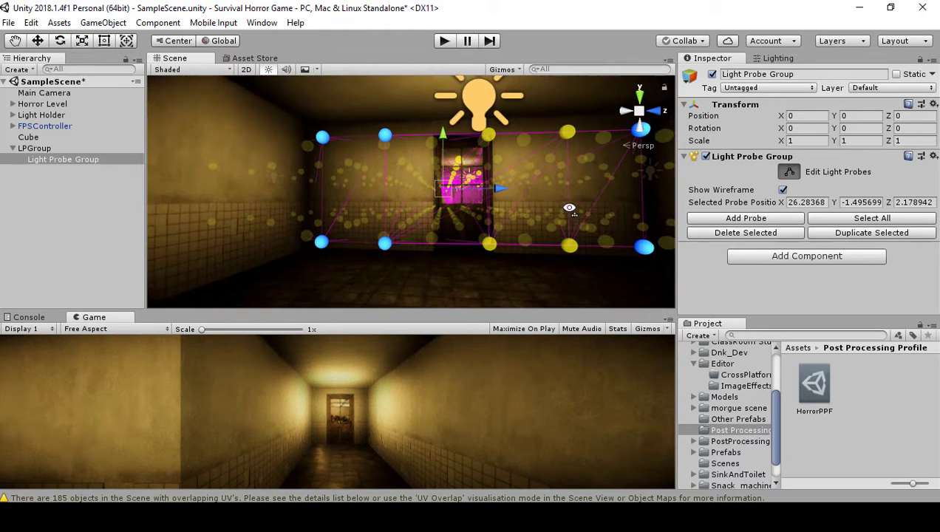
{"action": "left_click", "coordinate": [489, 245], "text": "shift"}
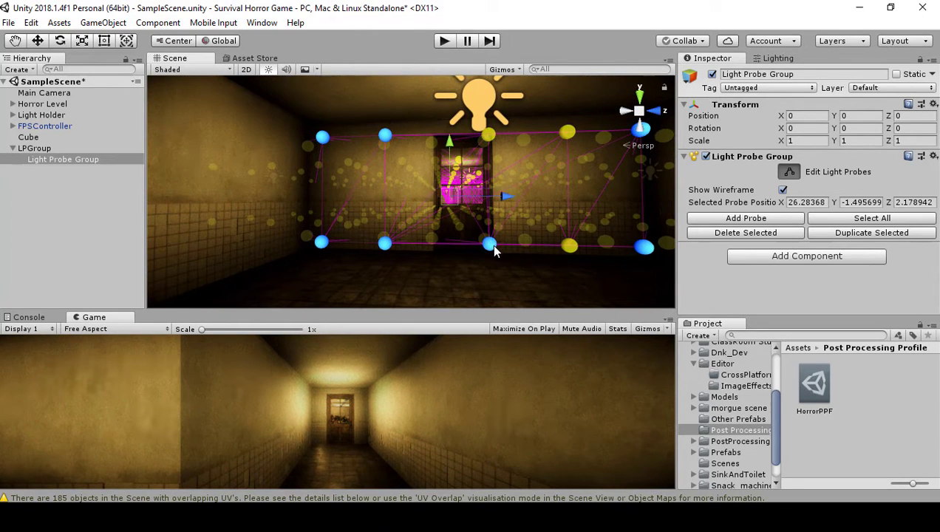
{"action": "left_click", "coordinate": [568, 132], "text": "shift"}
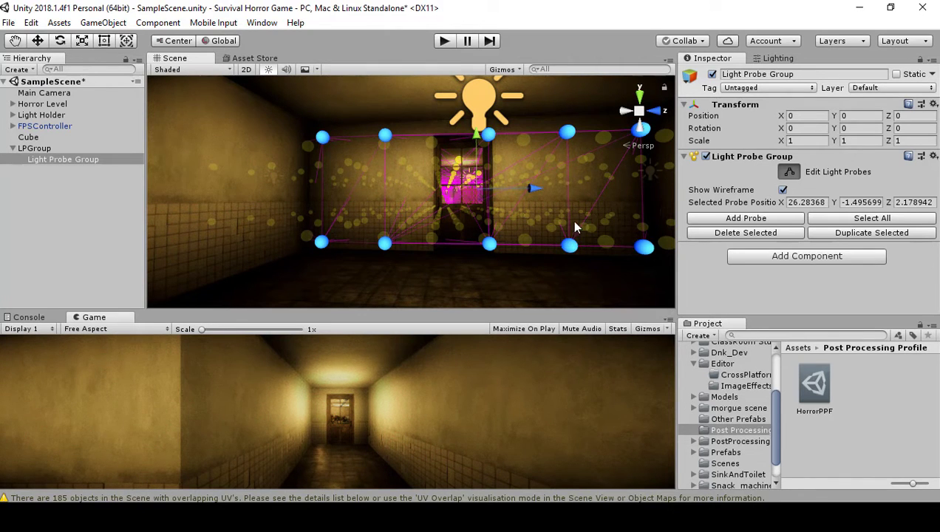
{"action": "right_click_drag", "start_coordinate": [574, 223], "coordinate": [350, 231]}
{"action": "left_click_drag", "start_coordinate": [391, 159], "coordinate": [326, 184]}
{"action": "right_click_drag", "start_coordinate": [327, 185], "coordinate": [459, 150]}
{"action": "left_click_drag", "start_coordinate": [456, 140], "coordinate": [207, 140]}
{"action": "left_click_drag", "start_coordinate": [71, 137], "coordinate": [882, 129]}
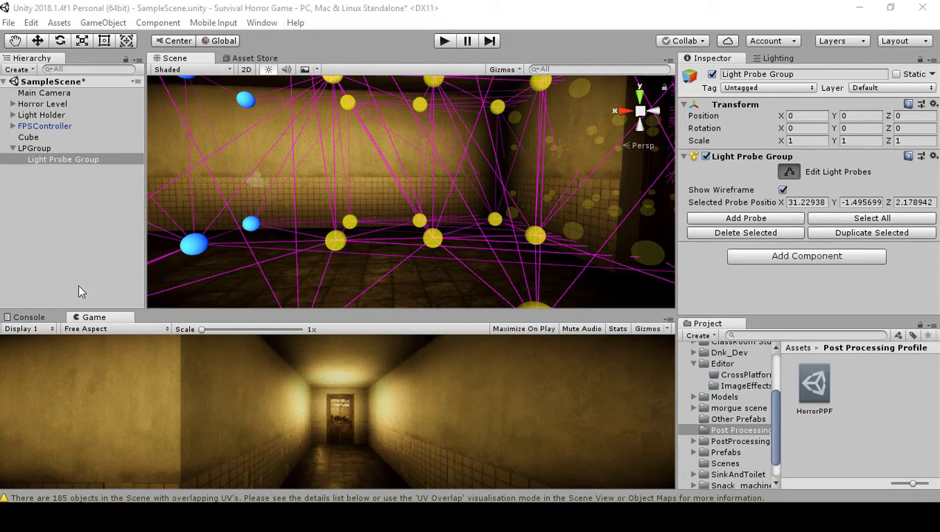
Step: Duplicate the ten-probe row at X 31.23 and move the copies further across the room, to X about 32.91
{"action": "right_click_drag", "start_coordinate": [214, 203], "coordinate": [401, 157]}
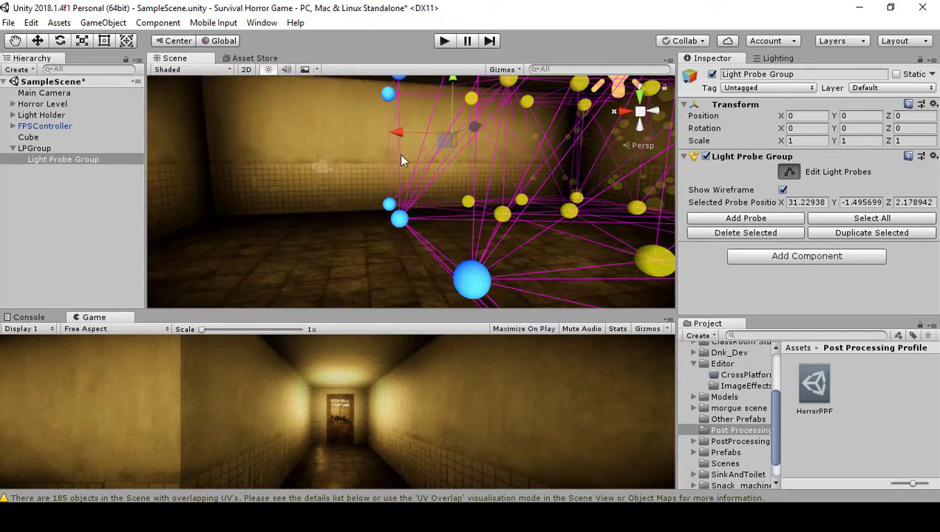
{"action": "left_click_drag", "start_coordinate": [393, 132], "coordinate": [166, 127]}
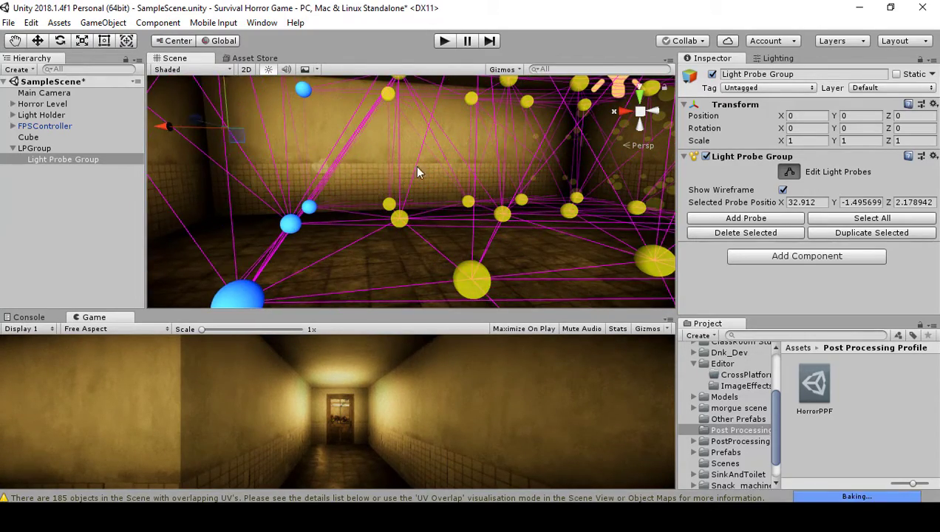
{"action": "right_click_drag", "start_coordinate": [416, 167], "coordinate": [329, 162]}
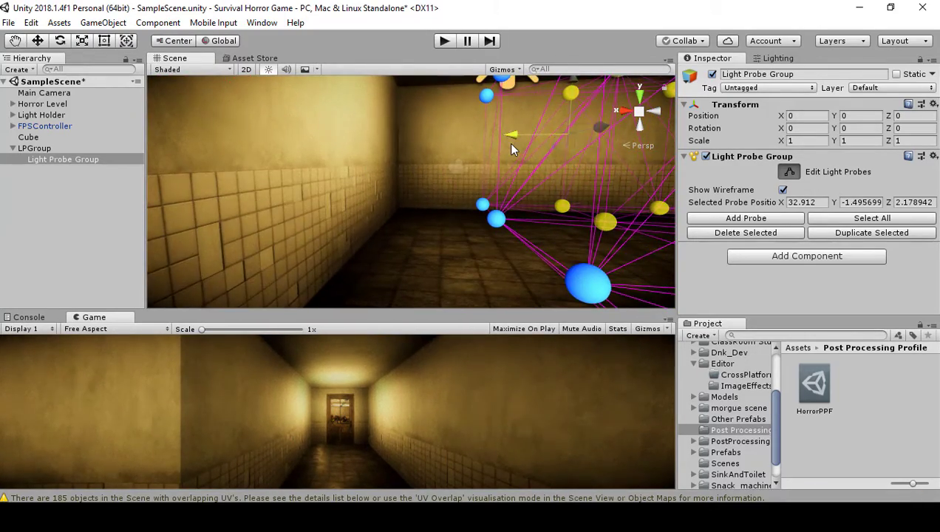
Step: Duplicate the ten-probe row at X 32.91 and move the copies toward the far wall, to X about 34.82
{"action": "left_click_drag", "start_coordinate": [511, 147], "coordinate": [283, 171]}
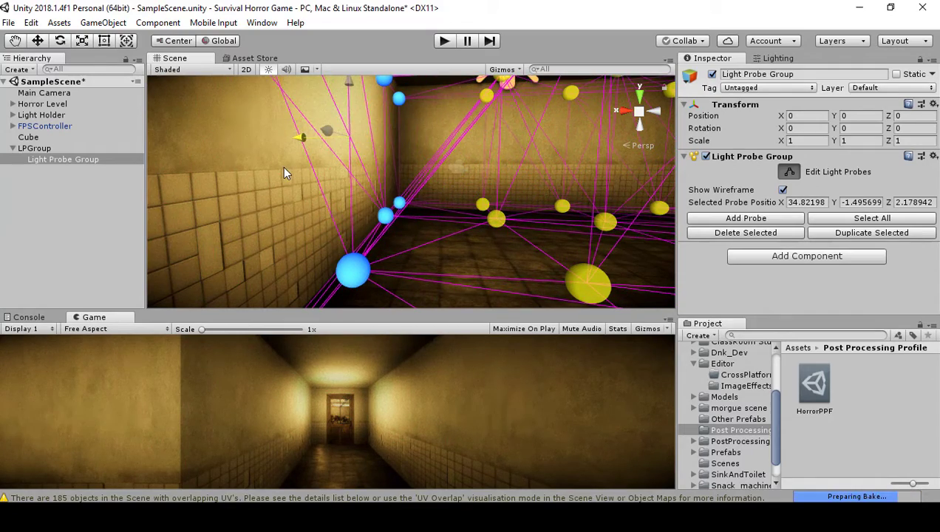
{"action": "right_click_drag", "start_coordinate": [571, 195], "coordinate": [825, 189]}
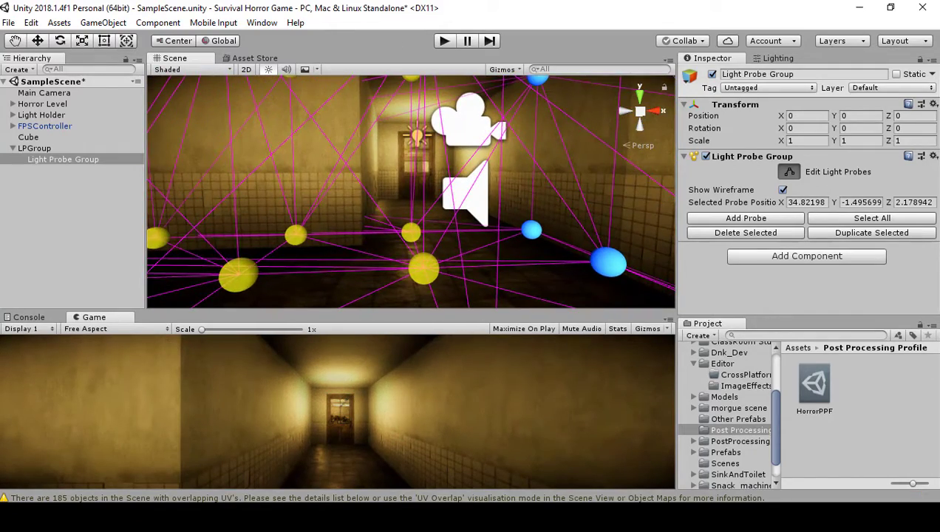
Step: Select the four end probes at Z 2.18 in the last two rows and duplicate them to Z about 4.02
{"action": "right_click_drag", "start_coordinate": [184, 198], "coordinate": [458, 261]}
{"action": "left_click", "coordinate": [434, 256]}
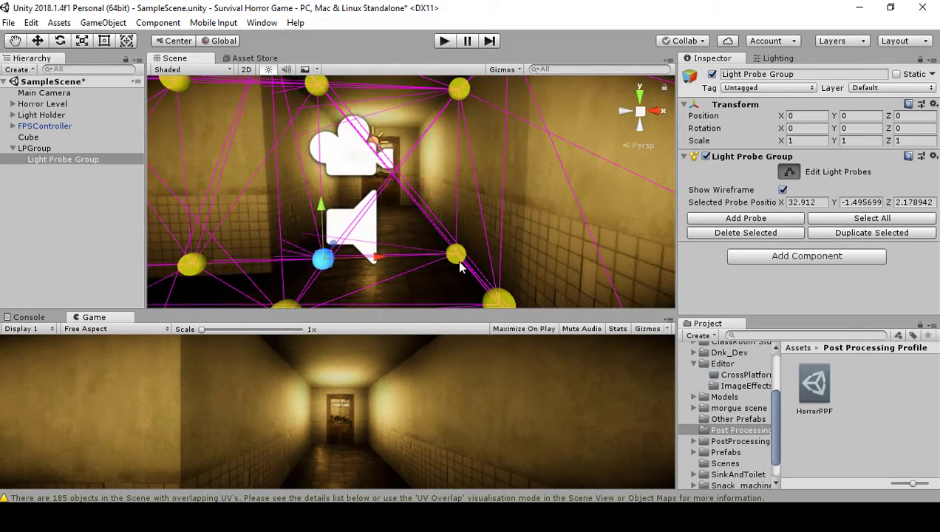
{"action": "left_click", "coordinate": [457, 257], "text": "shift"}
{"action": "left_click", "coordinate": [460, 89], "text": "shift"}
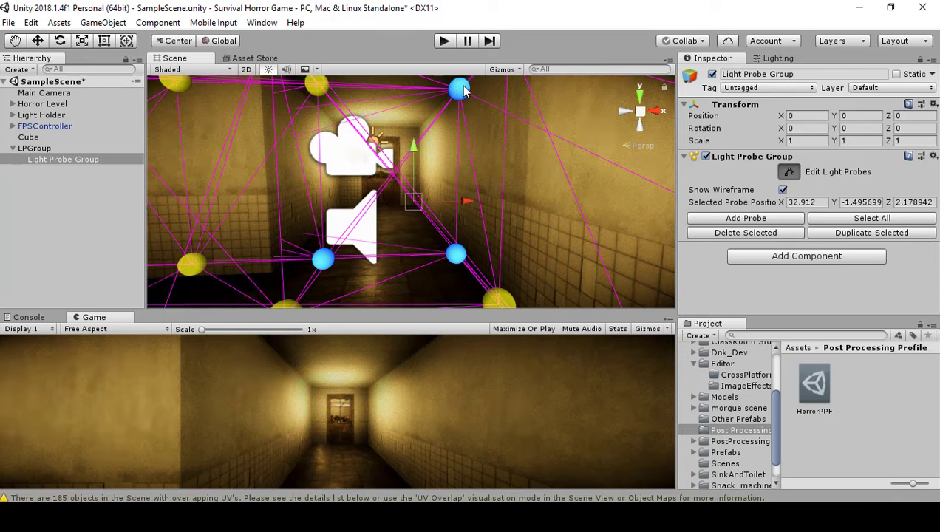
{"action": "left_click", "coordinate": [315, 89], "text": "shift"}
{"action": "right_click_drag", "start_coordinate": [315, 90], "coordinate": [22, 193]}
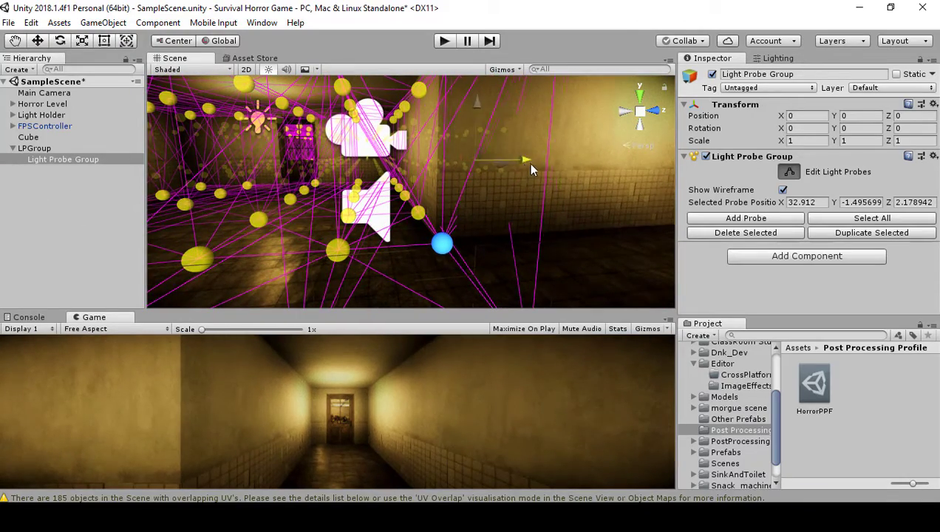
{"action": "left_click_drag", "start_coordinate": [528, 163], "coordinate": [650, 160]}
Step: Duplicate the four probes at Z 4.02 twice toward the wooden door, the last set at Z about 7.56
{"action": "right_click_drag", "start_coordinate": [591, 207], "coordinate": [701, 172]}
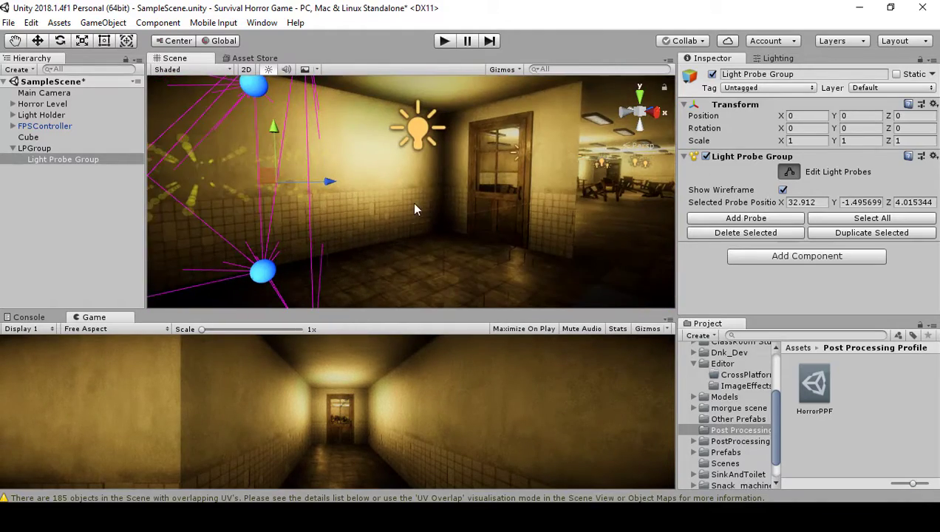
{"action": "left_click_drag", "start_coordinate": [327, 181], "coordinate": [505, 164]}
{"action": "key", "text": "ctrl+d"}
{"action": "left_click_drag", "start_coordinate": [449, 175], "coordinate": [513, 161]}
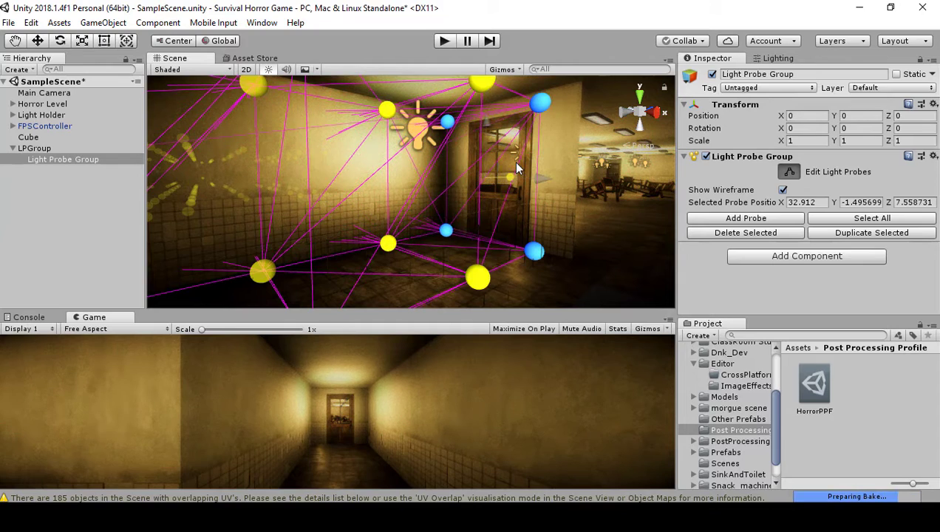
{"action": "right_click_drag", "start_coordinate": [495, 186], "coordinate": [578, 239]}
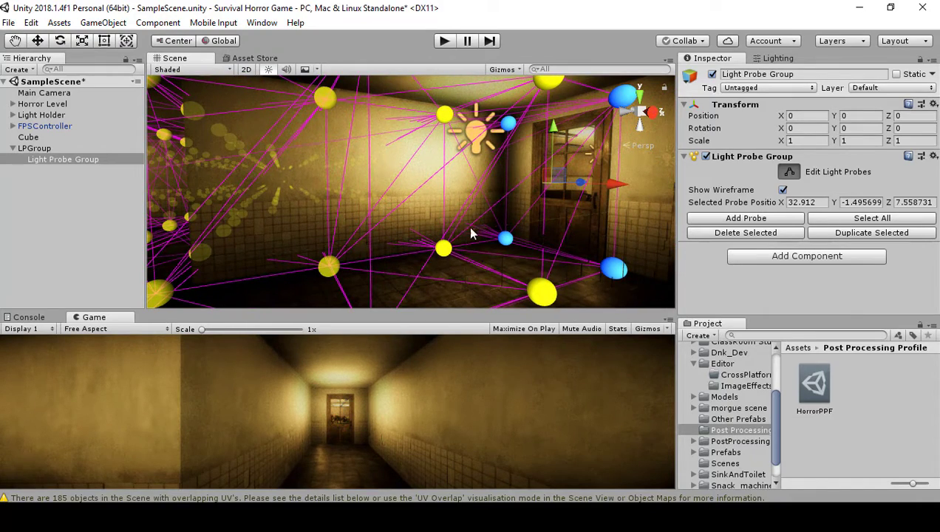
{"action": "right_click_drag", "start_coordinate": [463, 237], "coordinate": [433, 221]}
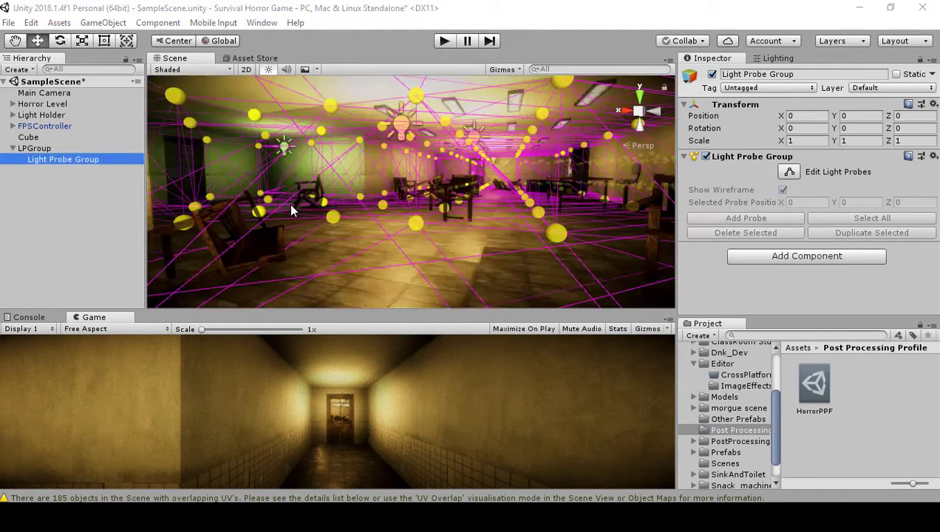
Step: Examine the light probe coverage throughout the large furnished room, the classroom and the other rooms of the level
{"action": "right_click_drag", "start_coordinate": [315, 208], "coordinate": [748, 171]}
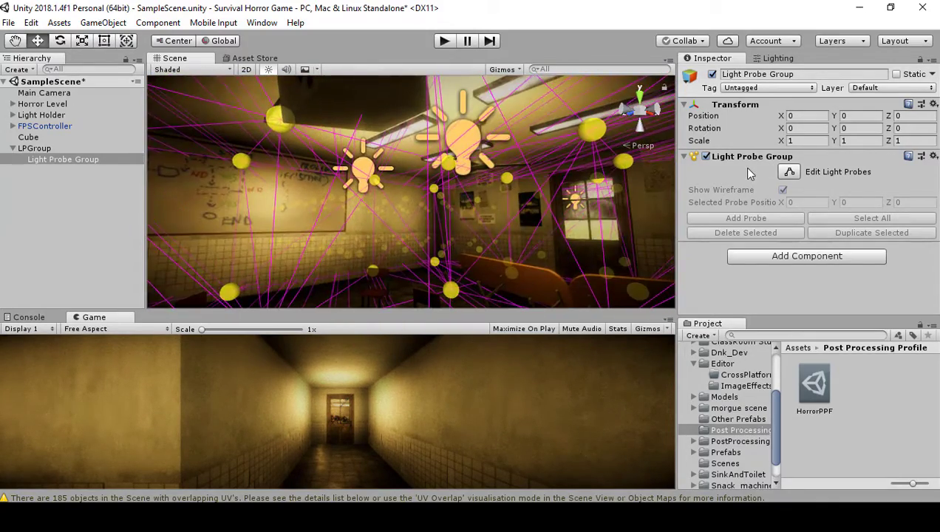
{"action": "right_click_drag", "start_coordinate": [337, 238], "coordinate": [540, 273]}
{"action": "key", "text": "w"}
{"action": "right_click_drag", "start_coordinate": [360, 236], "coordinate": [322, 221]}
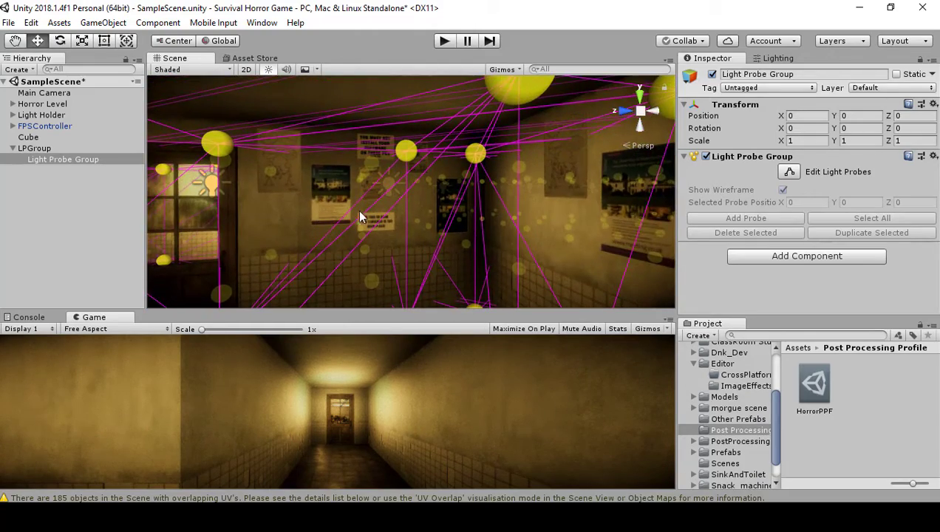
{"action": "right_click_drag", "start_coordinate": [429, 212], "coordinate": [197, 231]}
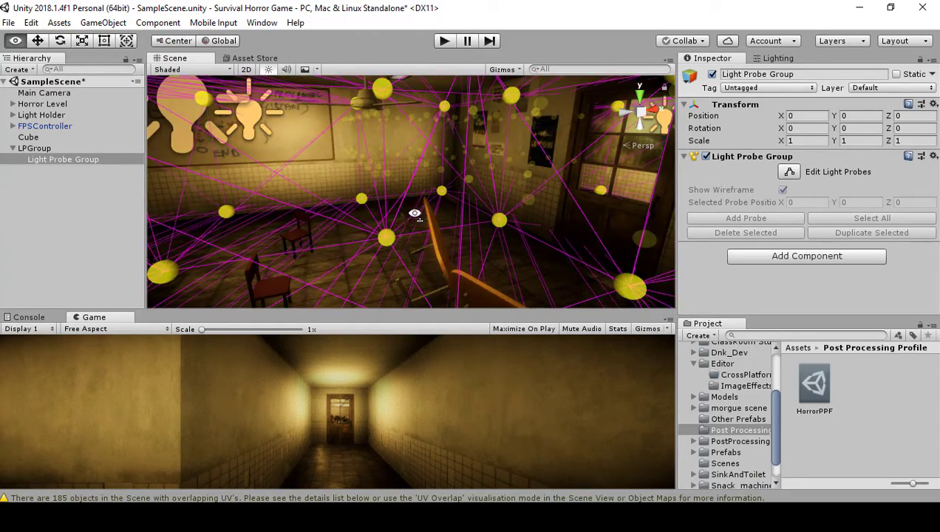
{"action": "right_click_drag", "start_coordinate": [415, 213], "coordinate": [190, 178]}
{"action": "right_click_drag", "start_coordinate": [496, 208], "coordinate": [305, 266]}
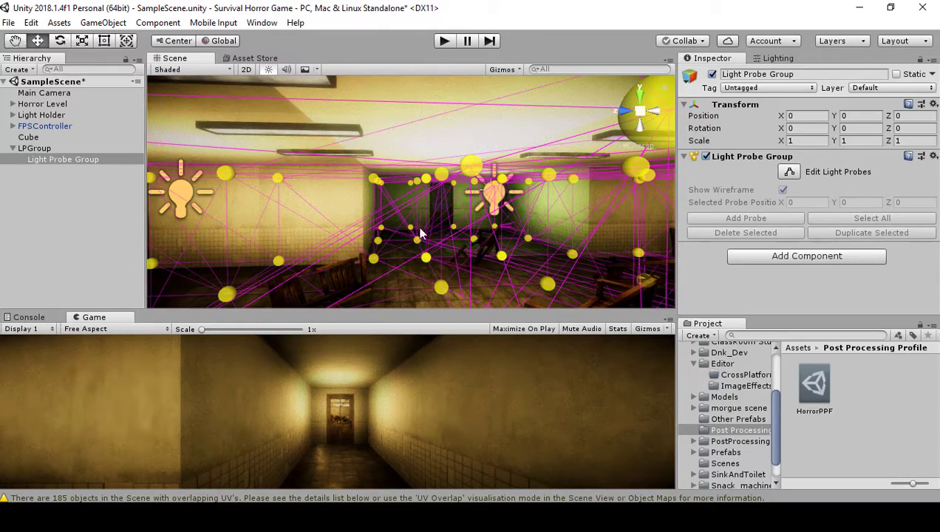
{"action": "right_click_drag", "start_coordinate": [500, 259], "coordinate": [137, 247]}
{"action": "right_click_drag", "start_coordinate": [206, 251], "coordinate": [923, 290]}
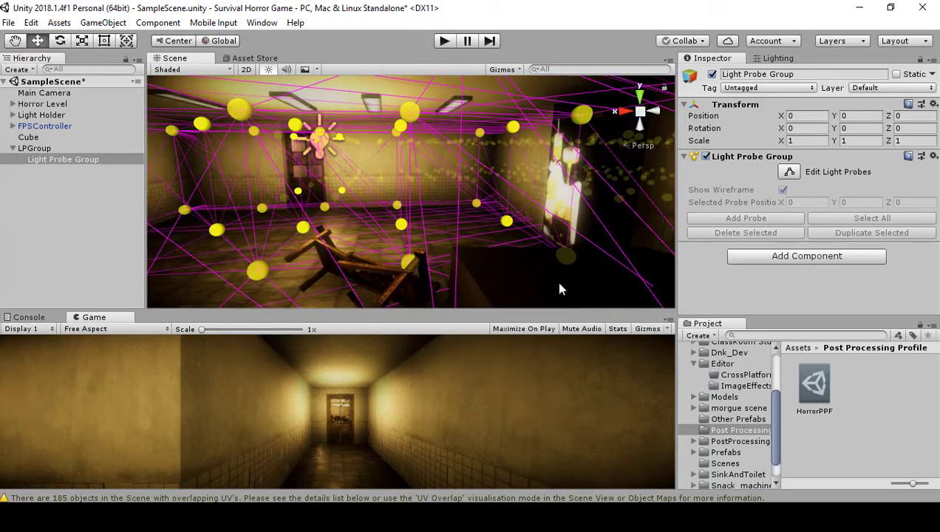
{"action": "right_click_drag", "start_coordinate": [560, 287], "coordinate": [889, 280]}
{"action": "right_click_drag", "start_coordinate": [661, 271], "coordinate": [684, 185]}
{"action": "right_click_drag", "start_coordinate": [621, 198], "coordinate": [397, 244]}
Step: Deselect the light probe group, collapse LPGroup and examine the lighting in the rooms without the probe display
{"action": "left_click", "coordinate": [67, 230]}
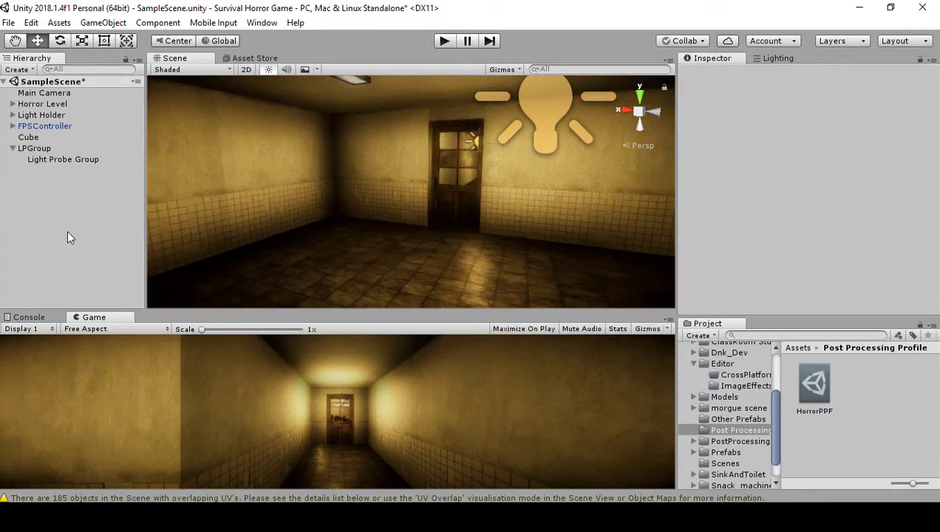
{"action": "left_click", "coordinate": [11, 148]}
{"action": "right_click_drag", "start_coordinate": [318, 194], "coordinate": [661, 188]}
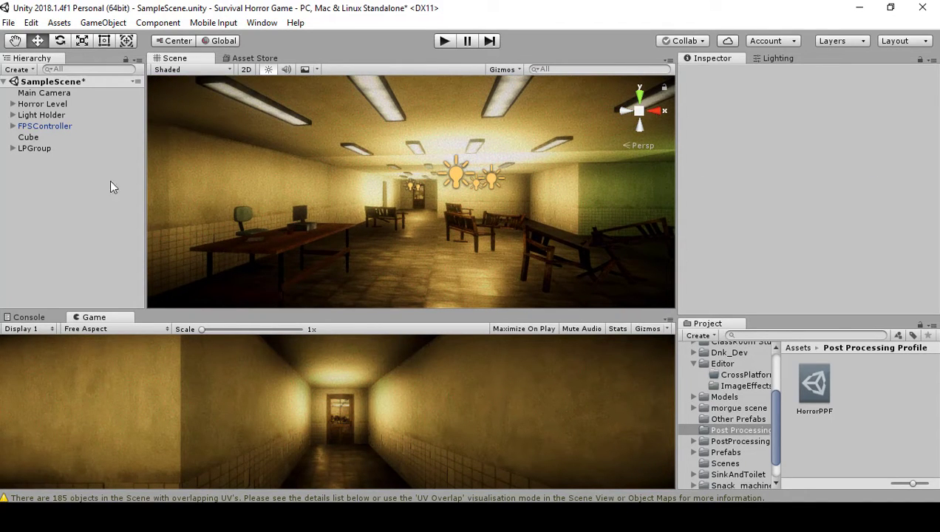
{"action": "right_click_drag", "start_coordinate": [199, 172], "coordinate": [804, 141]}
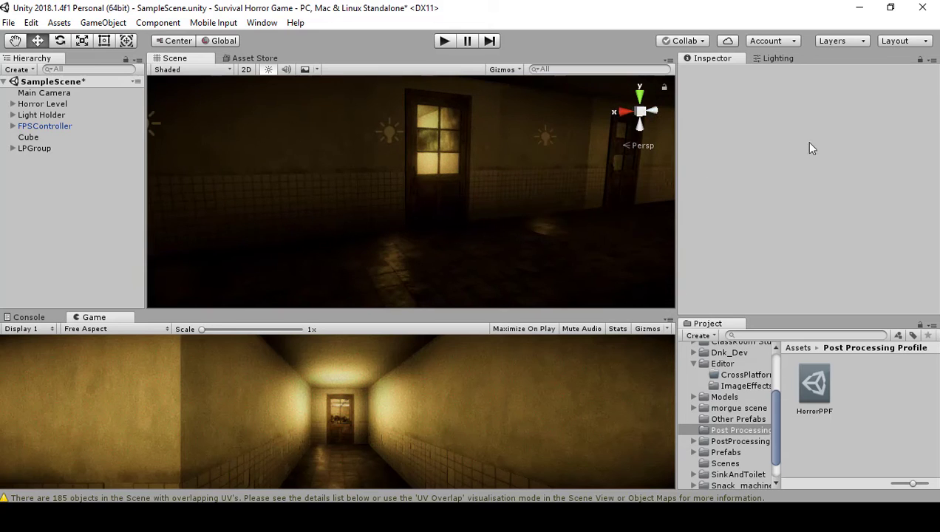
{"action": "right_click_drag", "start_coordinate": [644, 194], "coordinate": [929, 153]}
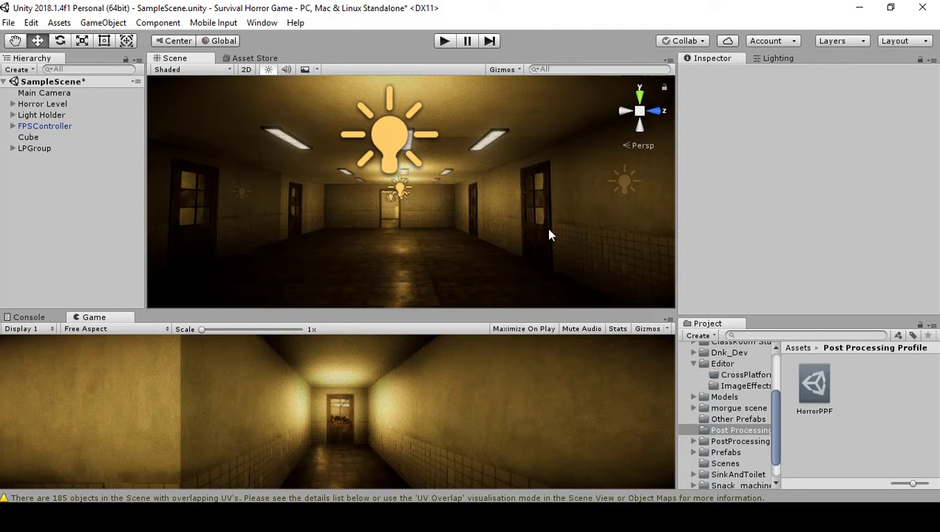
{"action": "right_click_drag", "start_coordinate": [549, 235], "coordinate": [931, 262]}
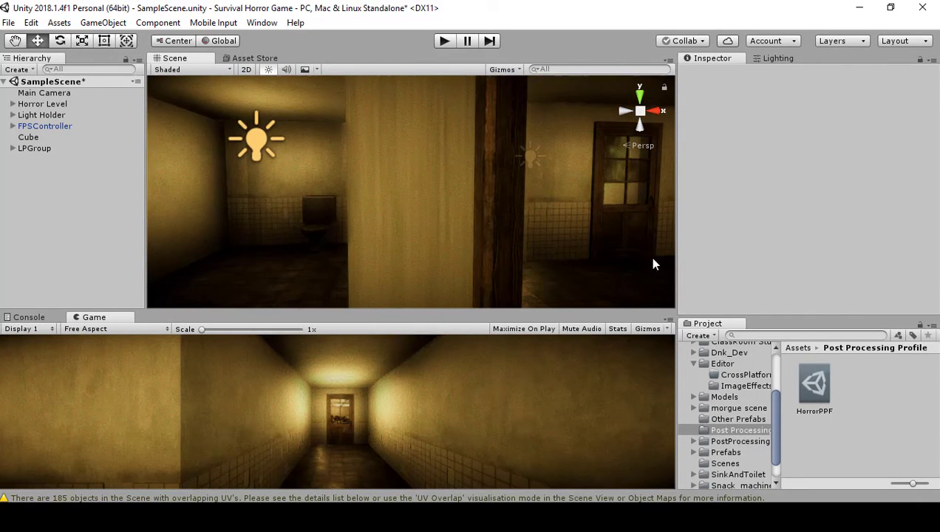
{"action": "right_click_drag", "start_coordinate": [653, 263], "coordinate": [791, 244]}
{"action": "right_click_drag", "start_coordinate": [579, 216], "coordinate": [494, 251]}
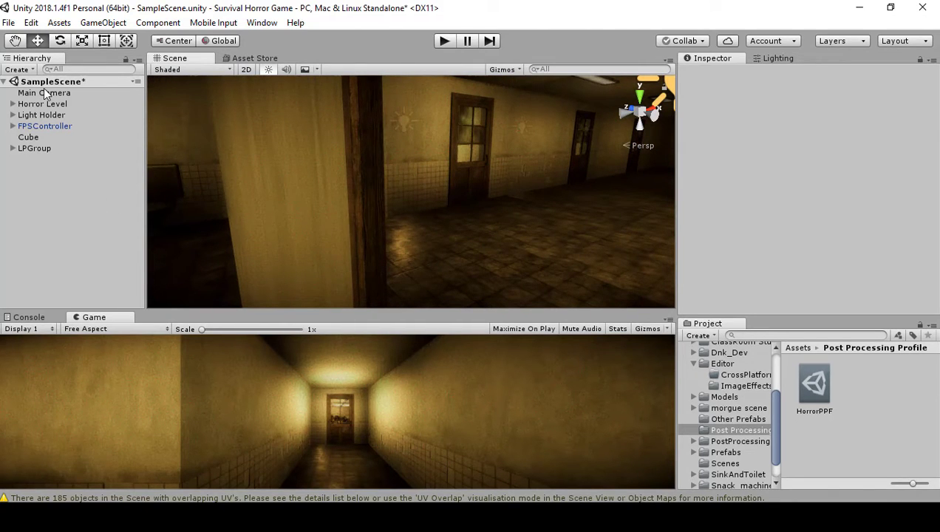
Step: Expand FPSController, display the HorrorPPF post-processing profile's settings and examine how the rooms look
{"action": "left_click", "coordinate": [12, 127]}
{"action": "left_click", "coordinate": [54, 136]}
{"action": "left_click", "coordinate": [828, 401]}
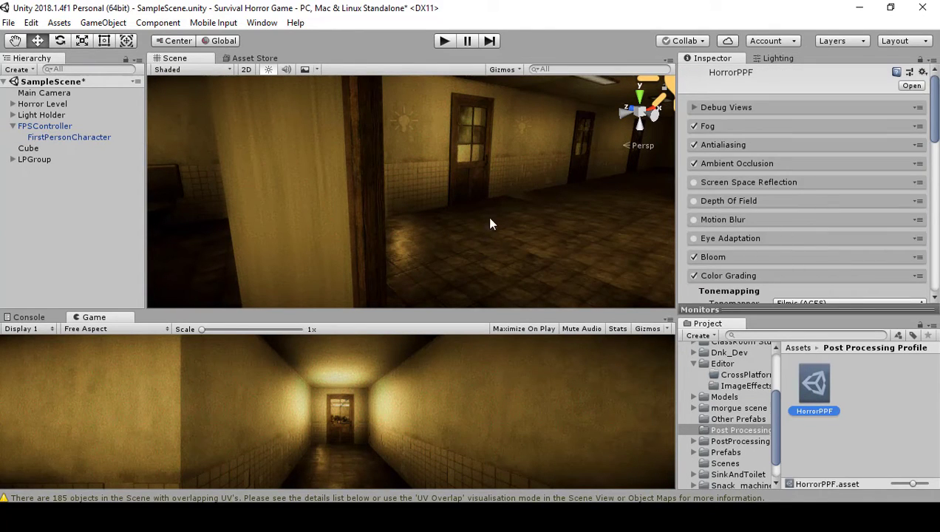
{"action": "right_click_drag", "start_coordinate": [489, 224], "coordinate": [139, 236]}
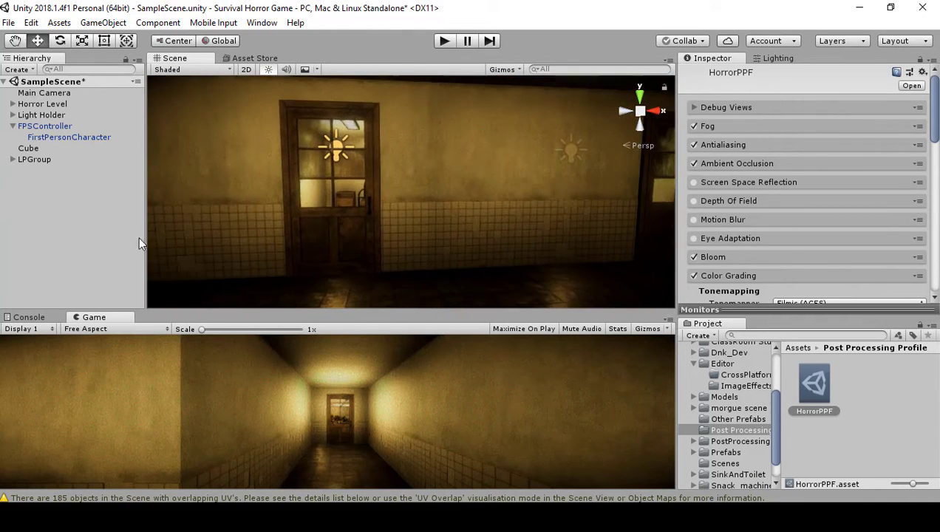
{"action": "right_click_drag", "start_coordinate": [258, 203], "coordinate": [413, 222]}
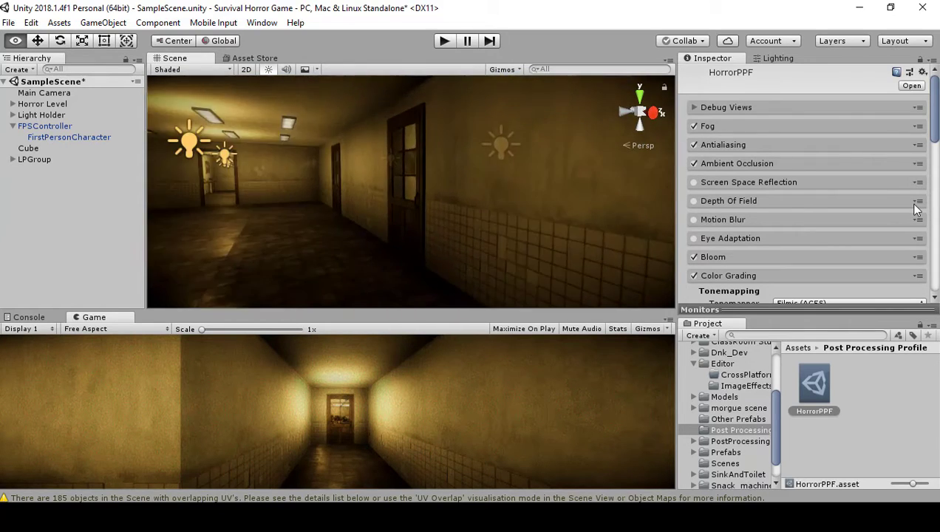
{"action": "right_click_drag", "start_coordinate": [915, 209], "coordinate": [218, 230]}
{"action": "right_click_drag", "start_coordinate": [522, 212], "coordinate": [480, 184]}
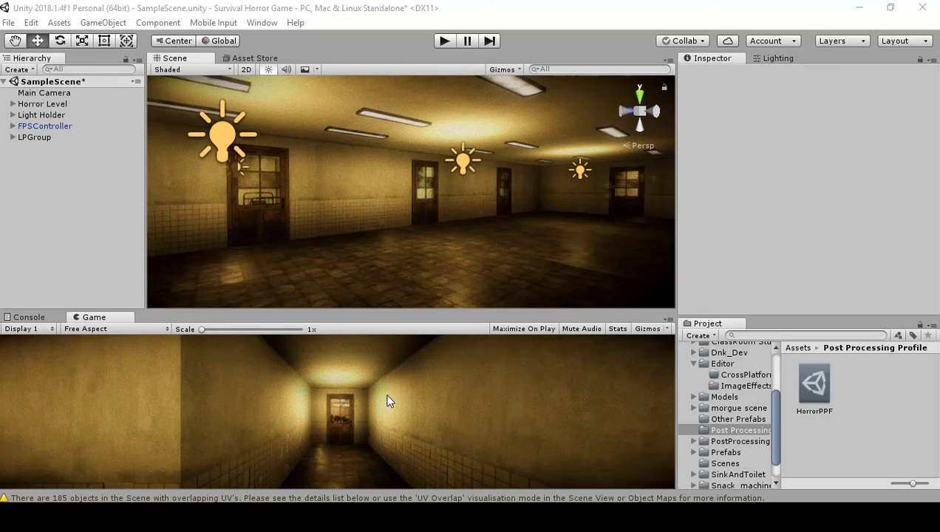
Step: Save the scene and the project
{"action": "left_click", "coordinate": [8, 23]}
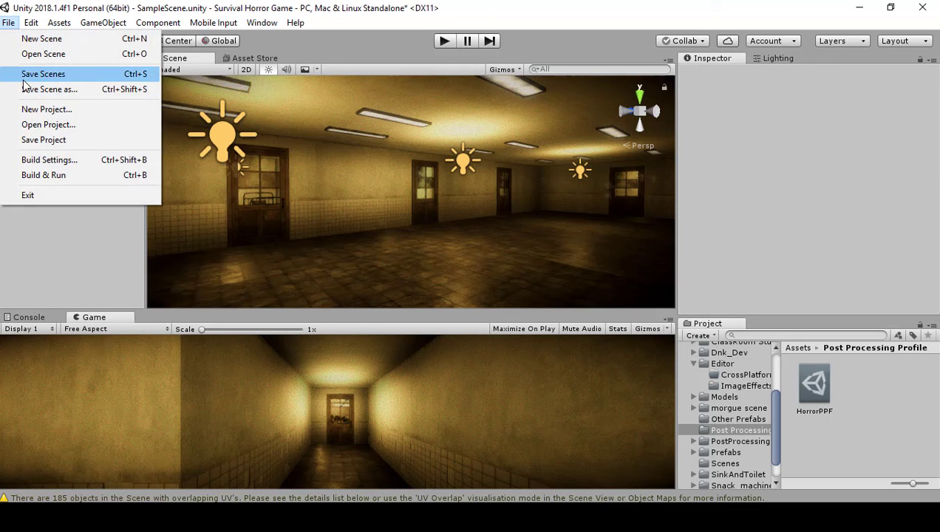
{"action": "left_click", "coordinate": [29, 75]}
{"action": "left_click", "coordinate": [8, 23]}
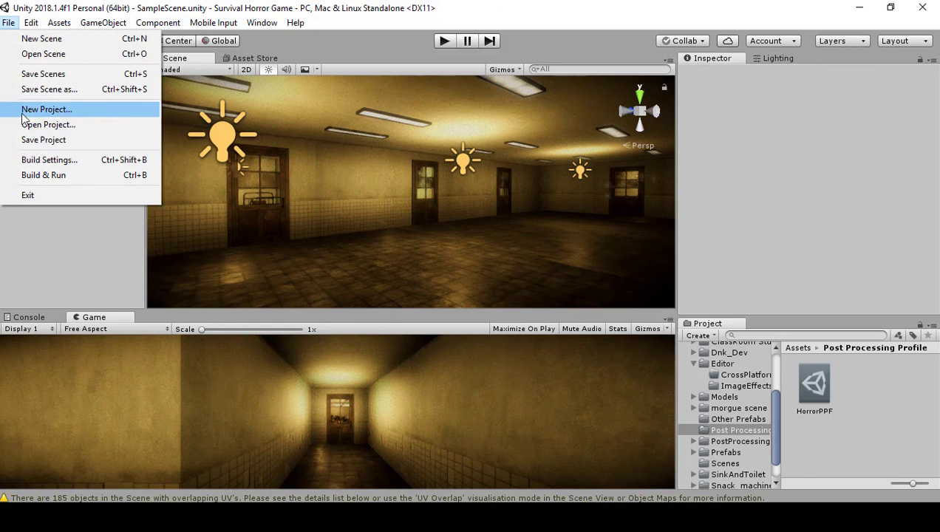
{"action": "left_click", "coordinate": [31, 140]}
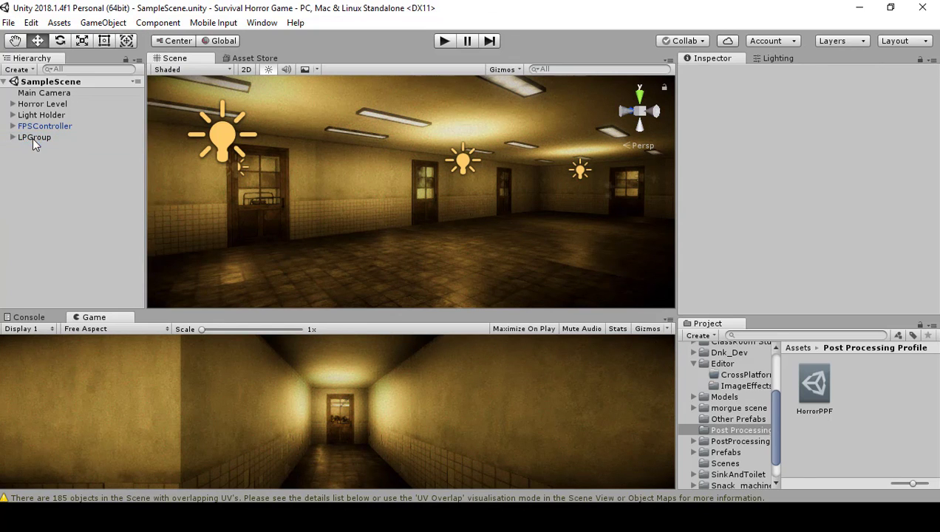